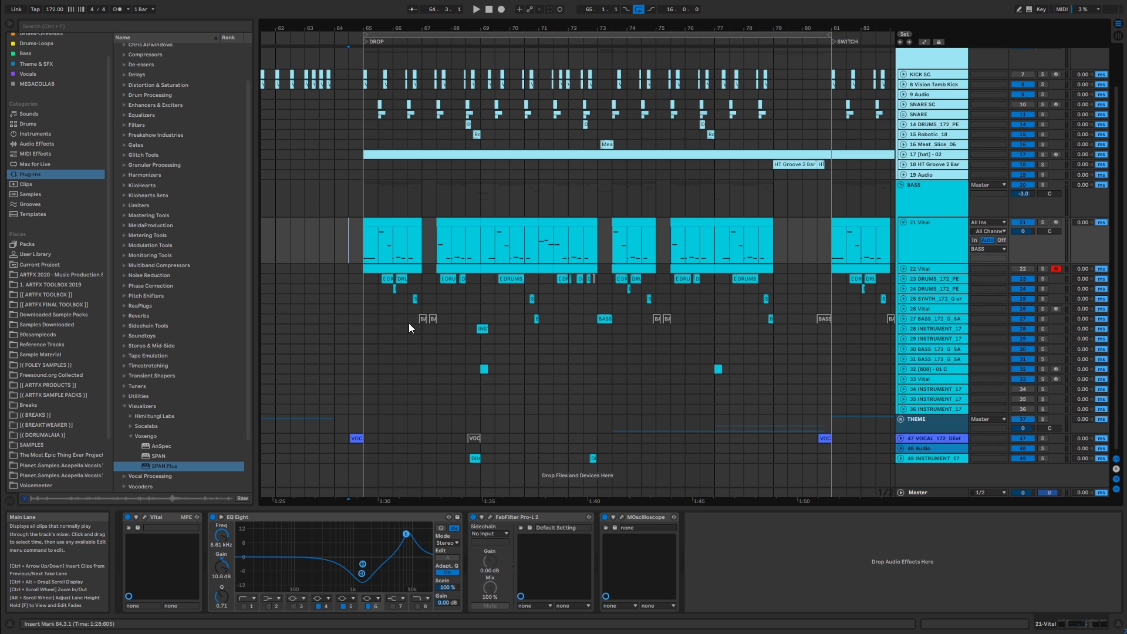
# Step: Open the Vital synth on track 22 and load the Factory wavetable Basic Shapes into oscillator 1
pyautogui.press('space')
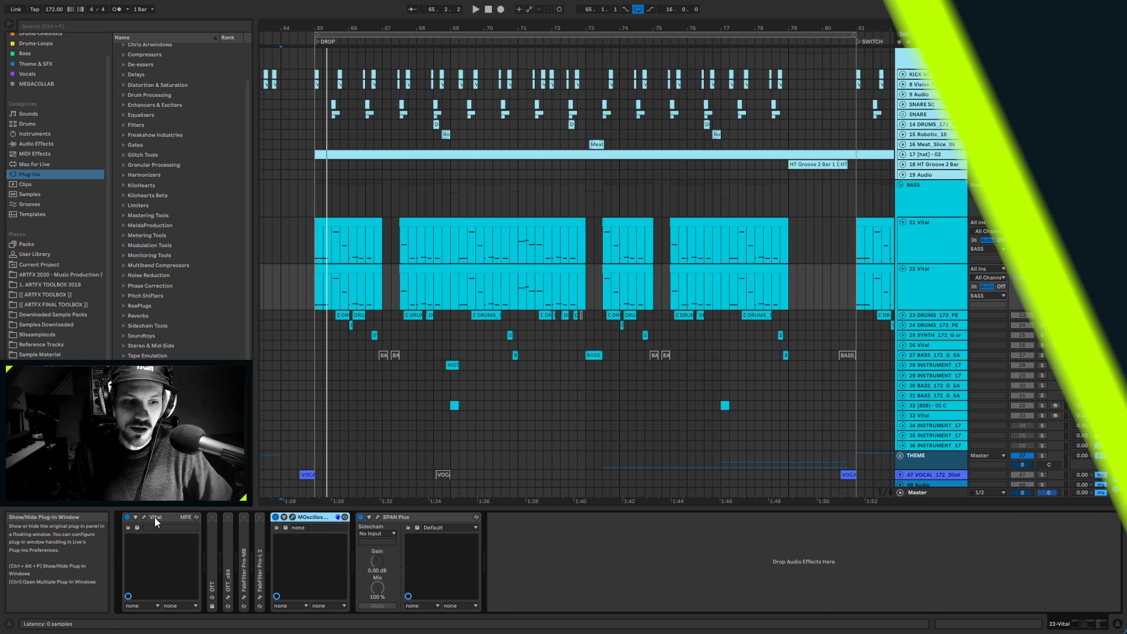
pyautogui.click(154, 517)
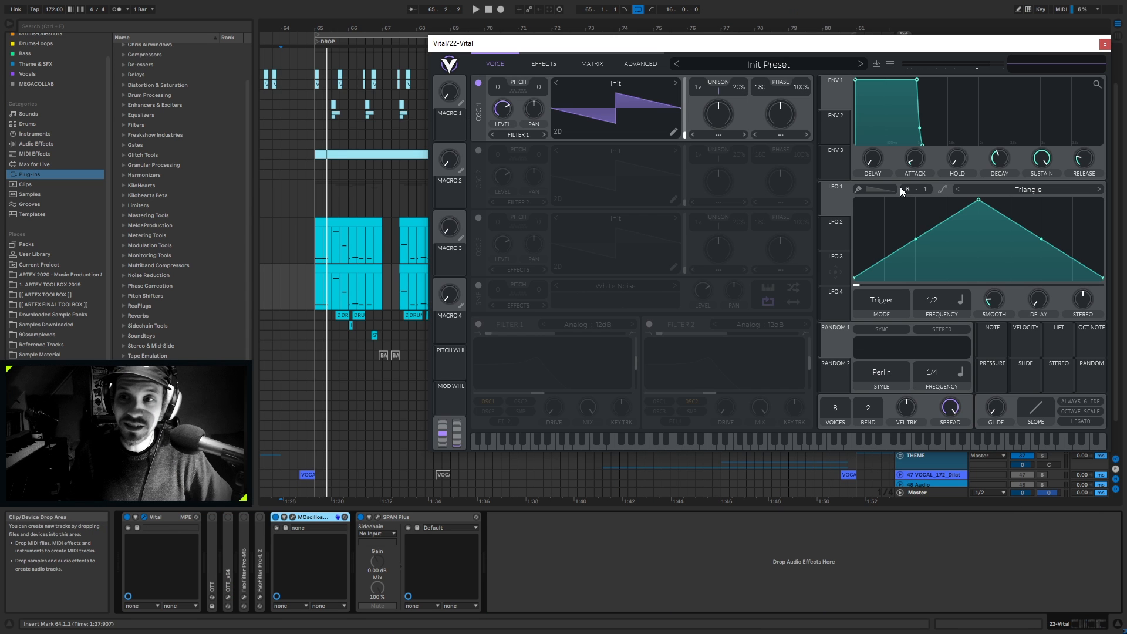
pyautogui.click(624, 81)
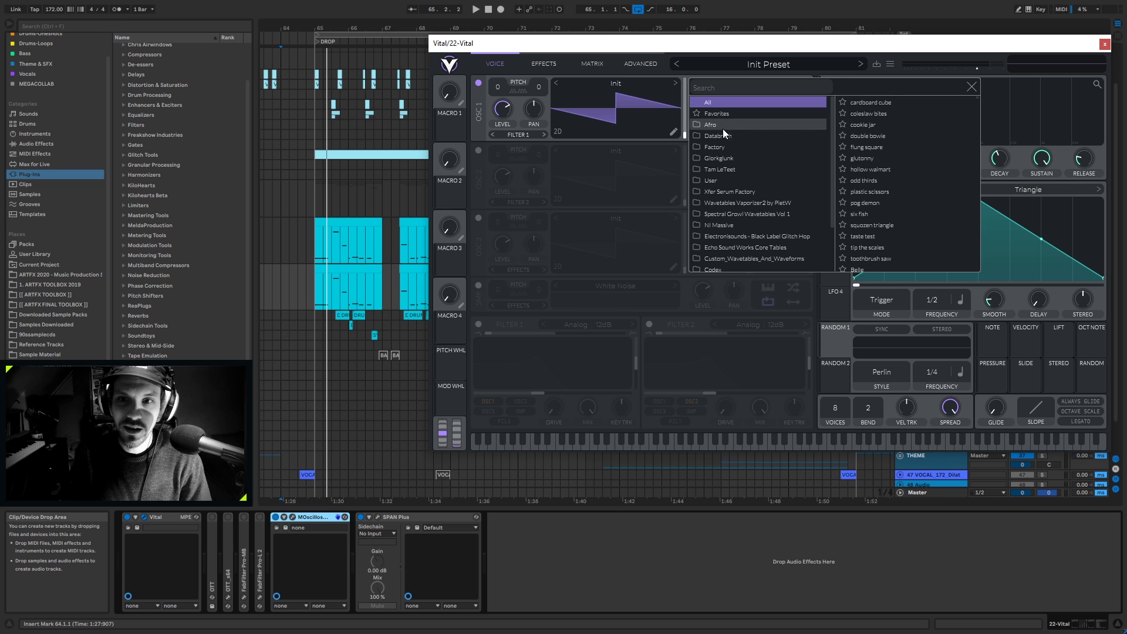
pyautogui.click(735, 146)
pyautogui.click(879, 102)
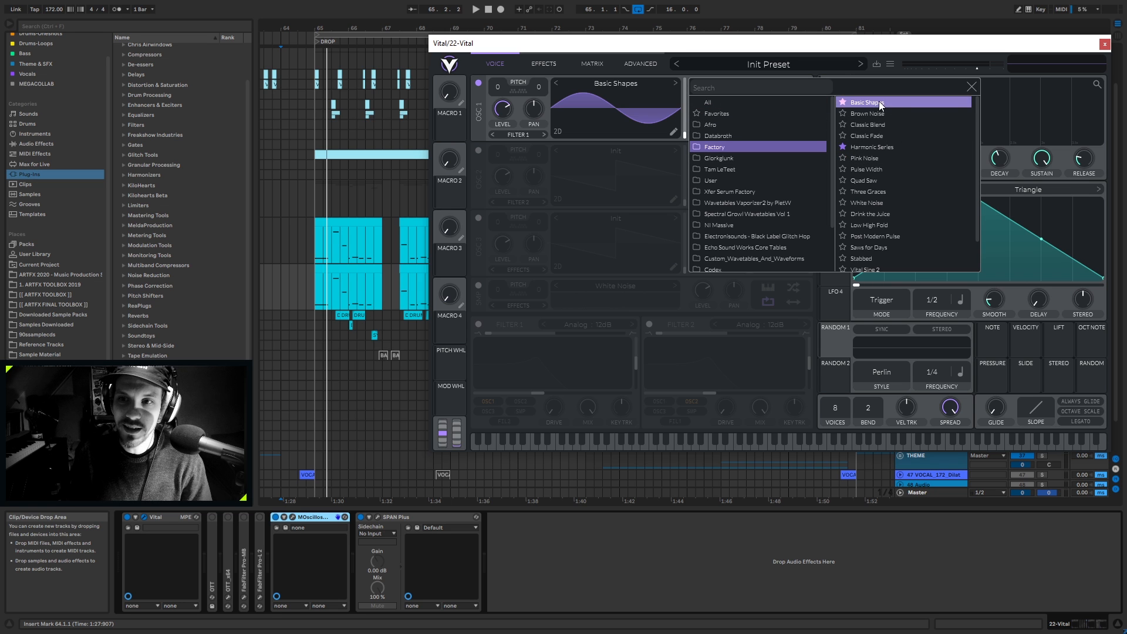
pyautogui.click(972, 87)
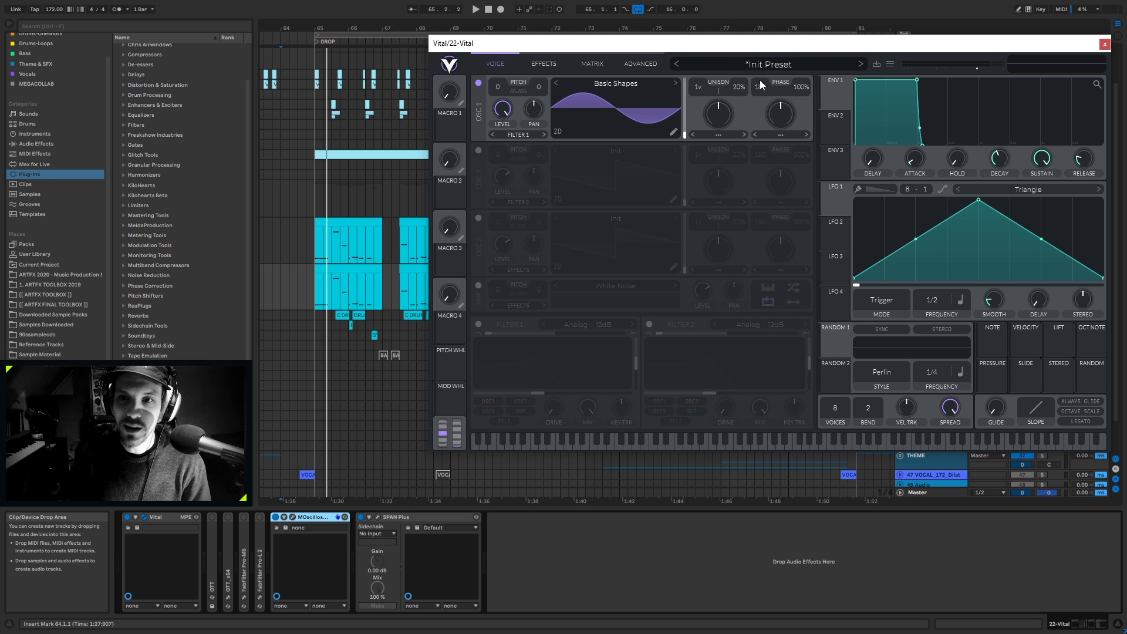
# Step: Set oscillator 1's phase randomization to 0% and shorten envelope 1's release, auditioning the bass briefly
pyautogui.moveTo(762, 87); pyautogui.dragTo(762, 140)
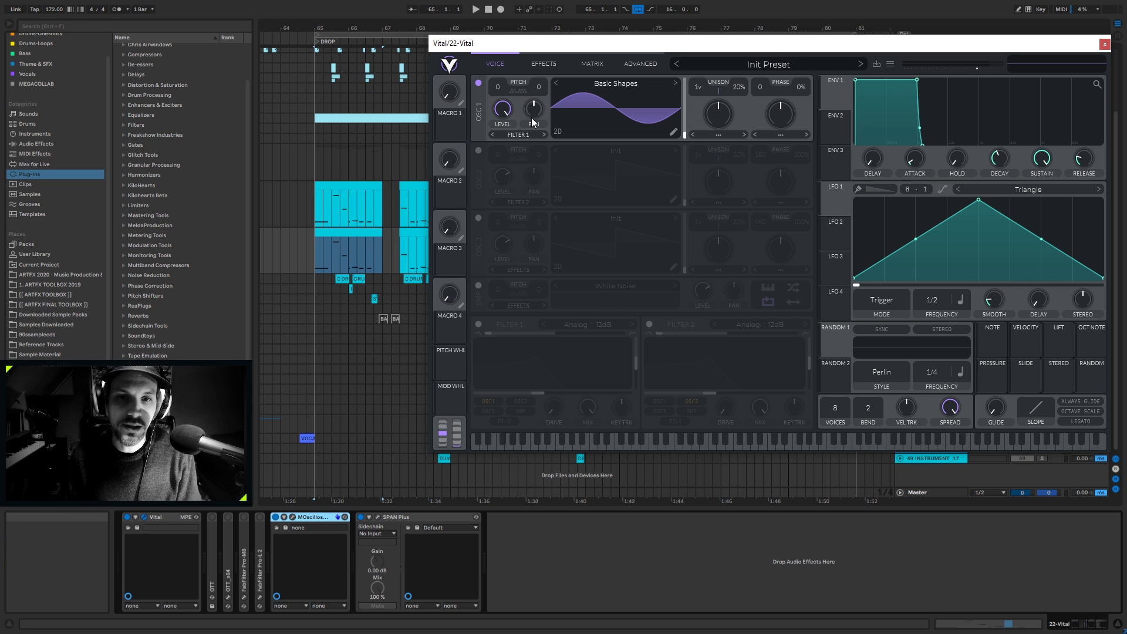
pyautogui.moveTo(1087, 165); pyautogui.dragTo(1086, 172)
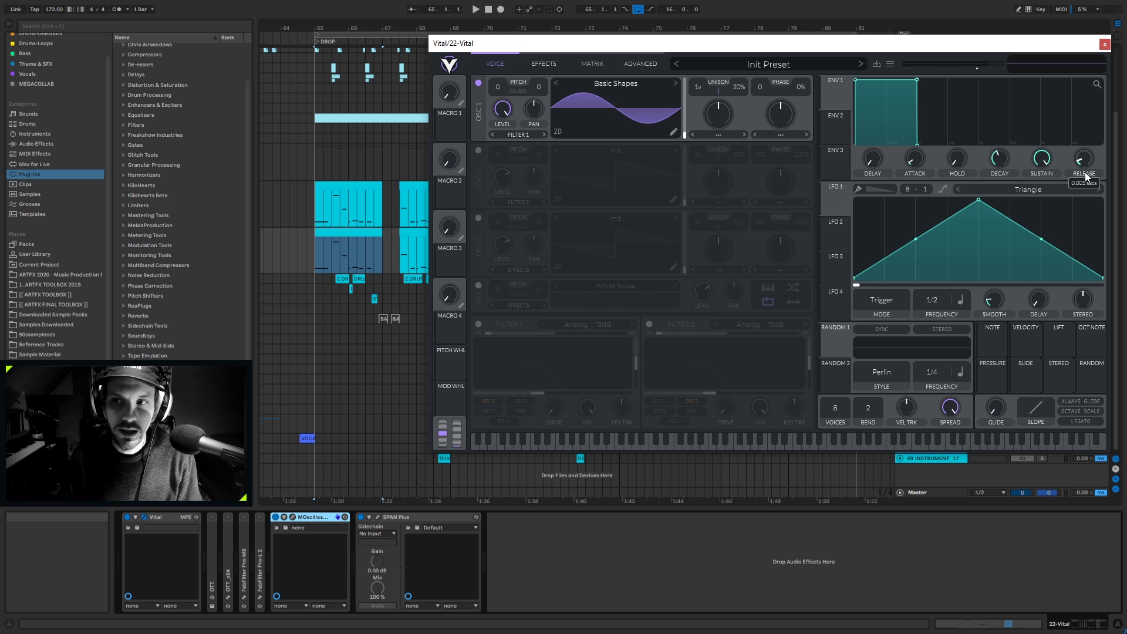
pyautogui.moveTo(1086, 177); pyautogui.dragTo(1085, 178)
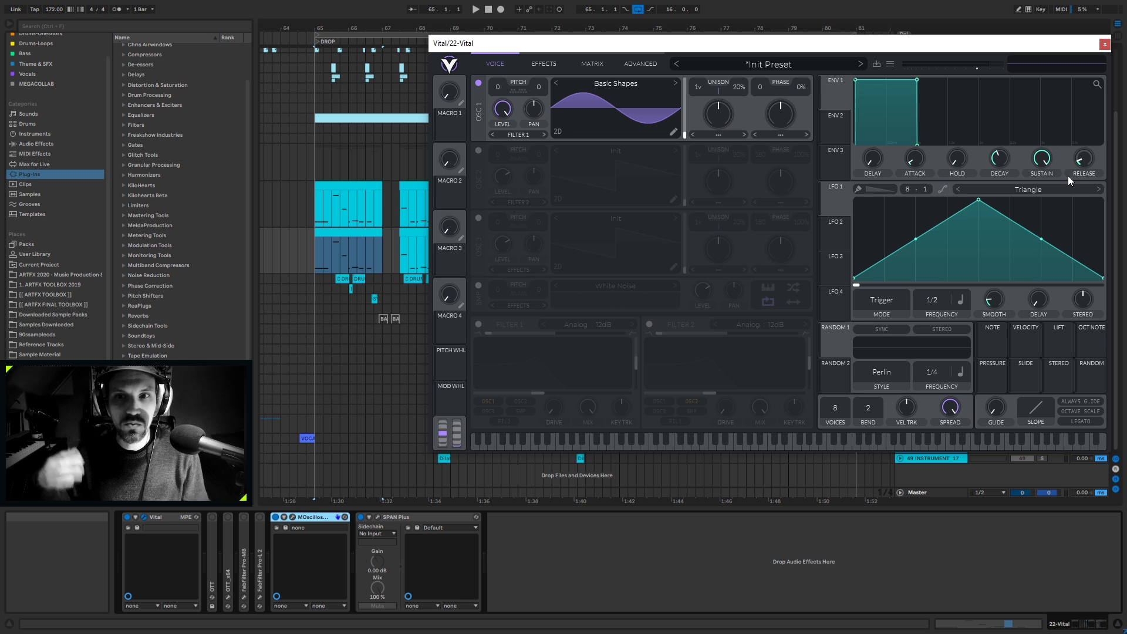
pyautogui.press('space')
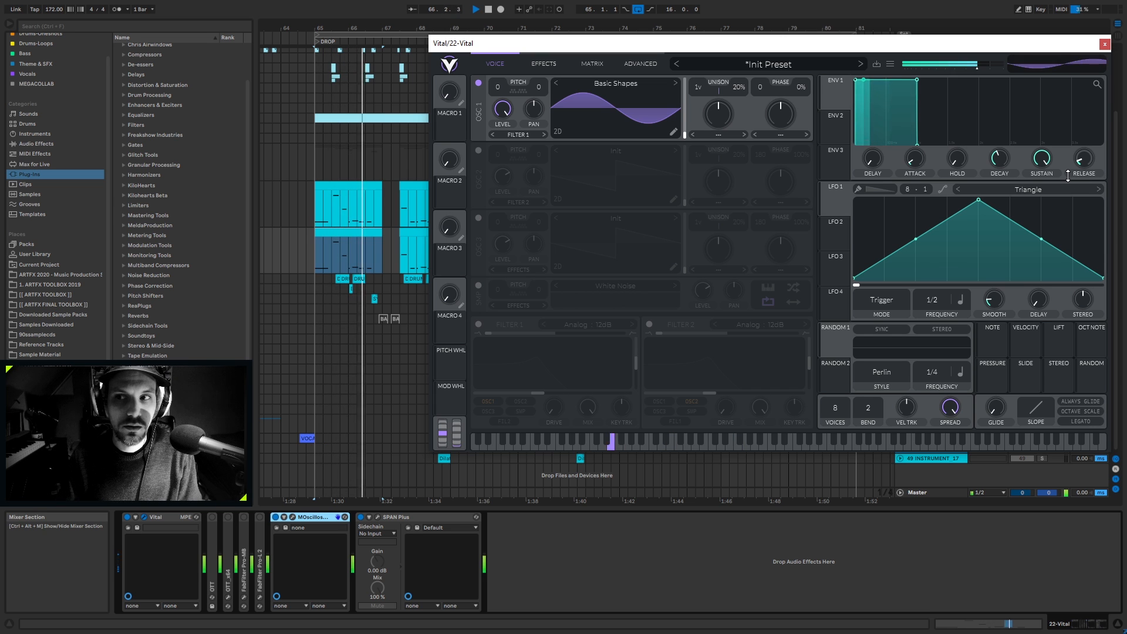
pyautogui.press('space')
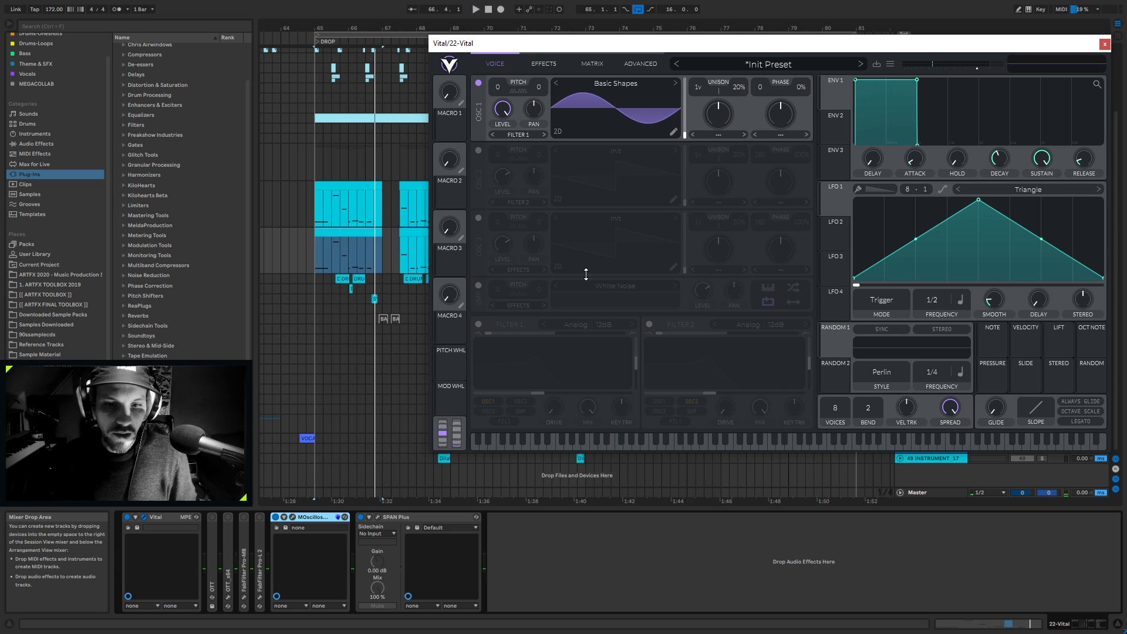
# Step: Enable Vital's sampler, load the Box Fan noise sample and audition it with the bass
pyautogui.click(478, 286)
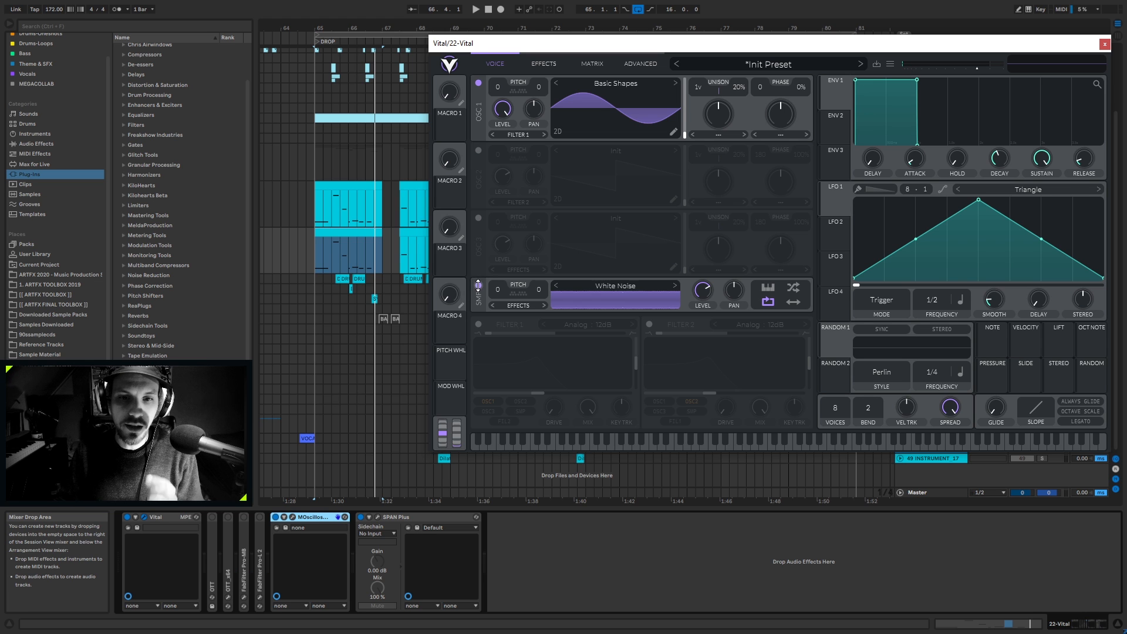
pyautogui.click(629, 285)
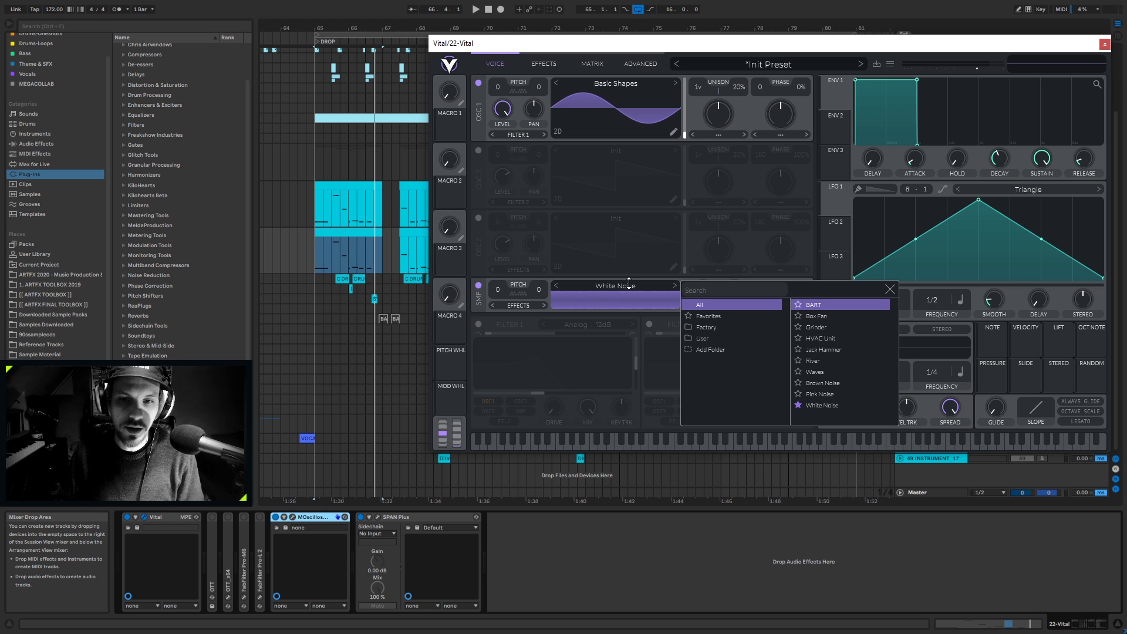
pyautogui.click(825, 317)
pyautogui.click(890, 289)
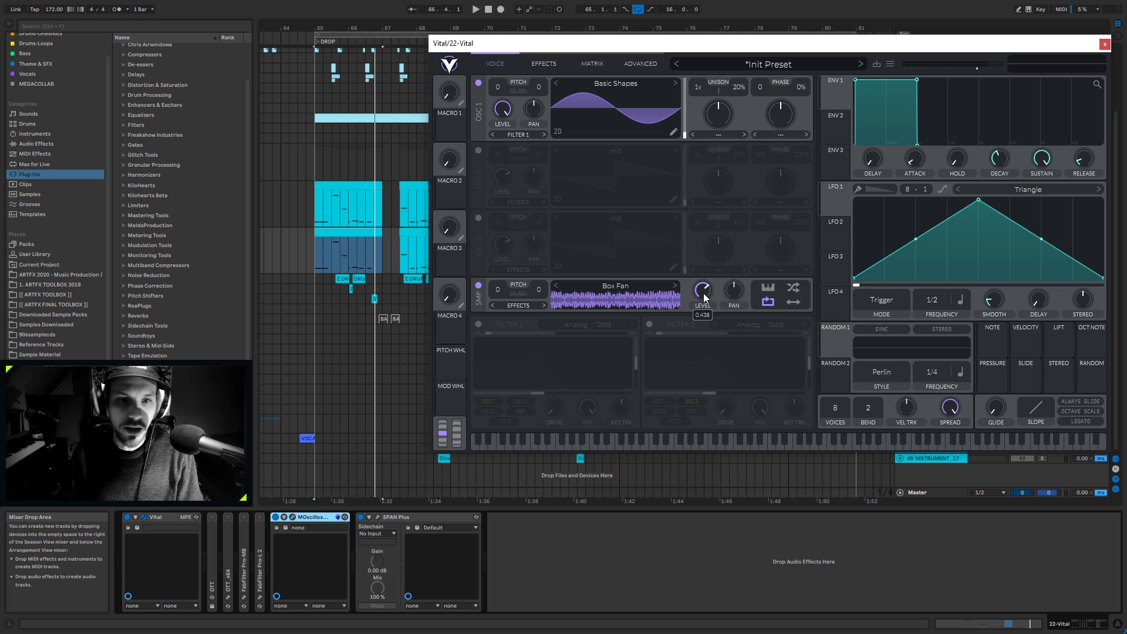
pyautogui.press('space')
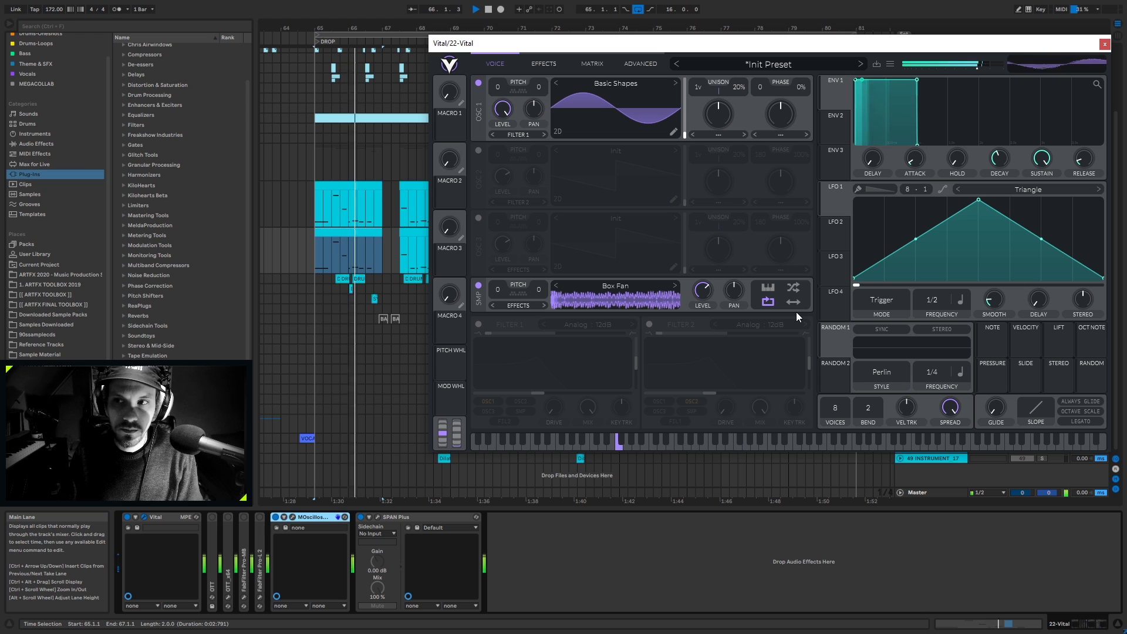
pyautogui.press('space')
pyautogui.moveTo(682, 43); pyautogui.dragTo(679, 44)
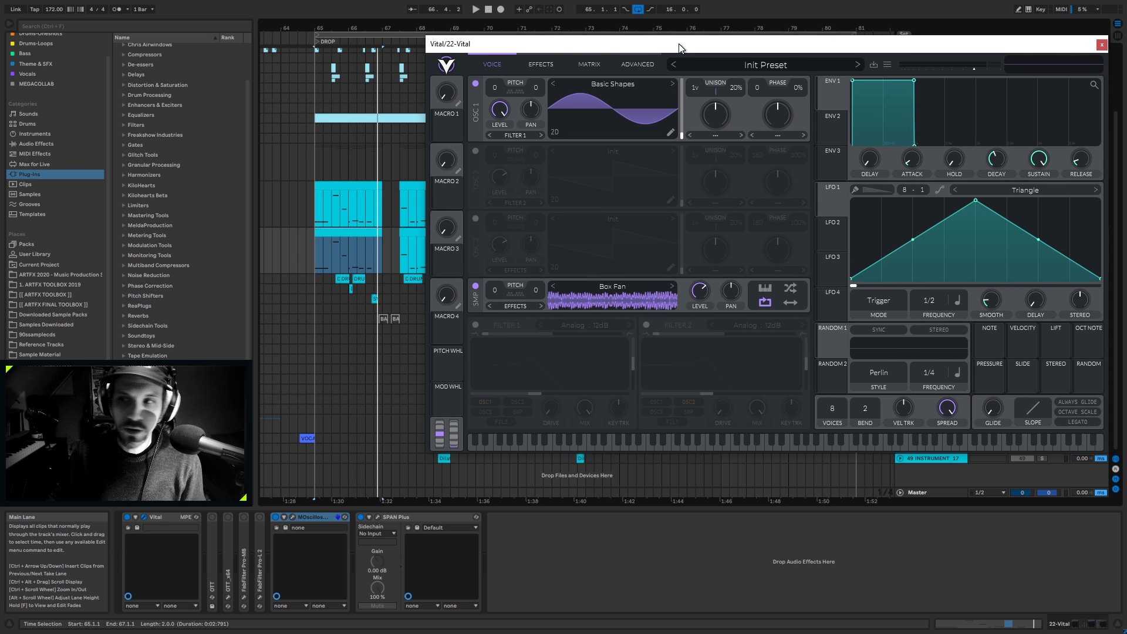
# Step: Enable filter 1 with only the sampler routed through it, and send oscillator 1 straight to the effects
pyautogui.click(475, 324)
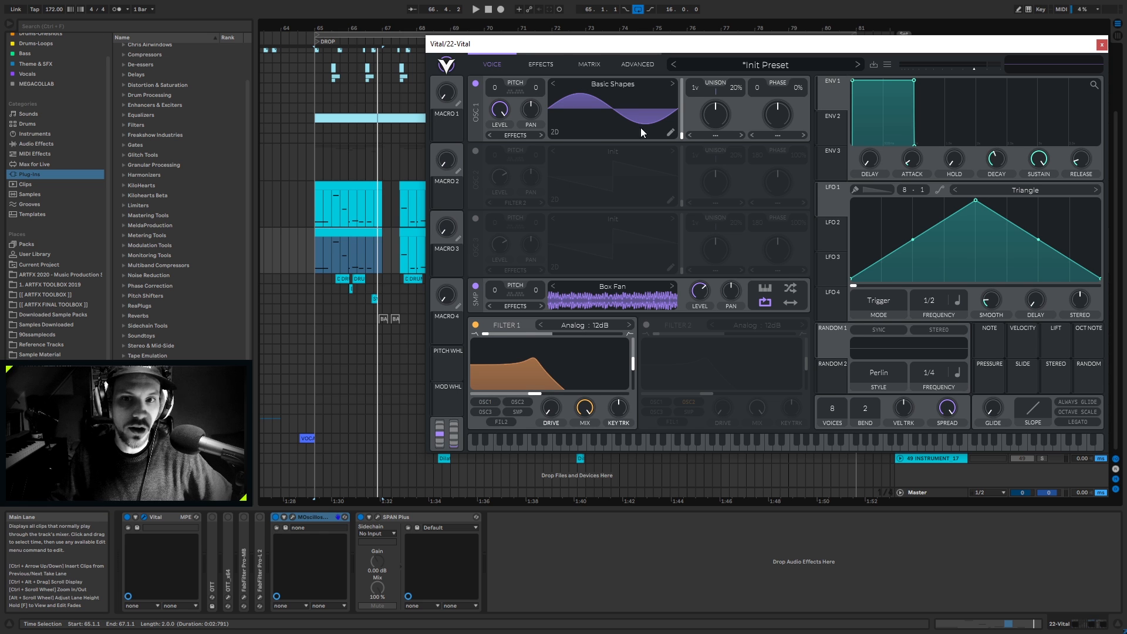
pyautogui.click(519, 412)
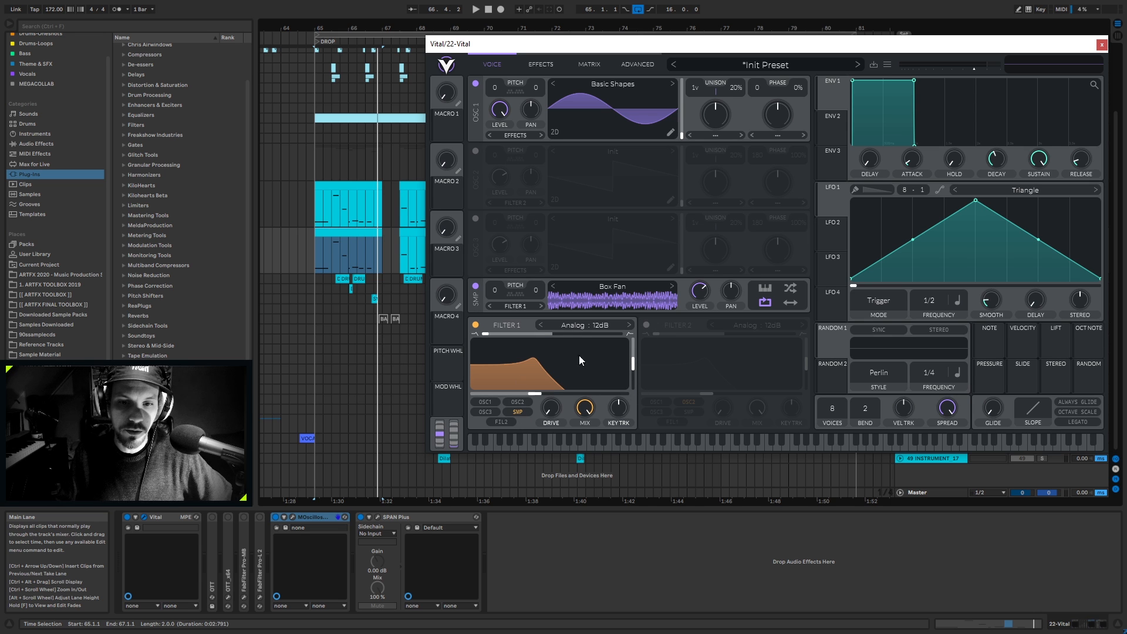
# Step: Turn filter 1 into an Analog 24dB high-pass and raise its cutoff to thin out the fan noise
pyautogui.moveTo(487, 333); pyautogui.dragTo(634, 397)
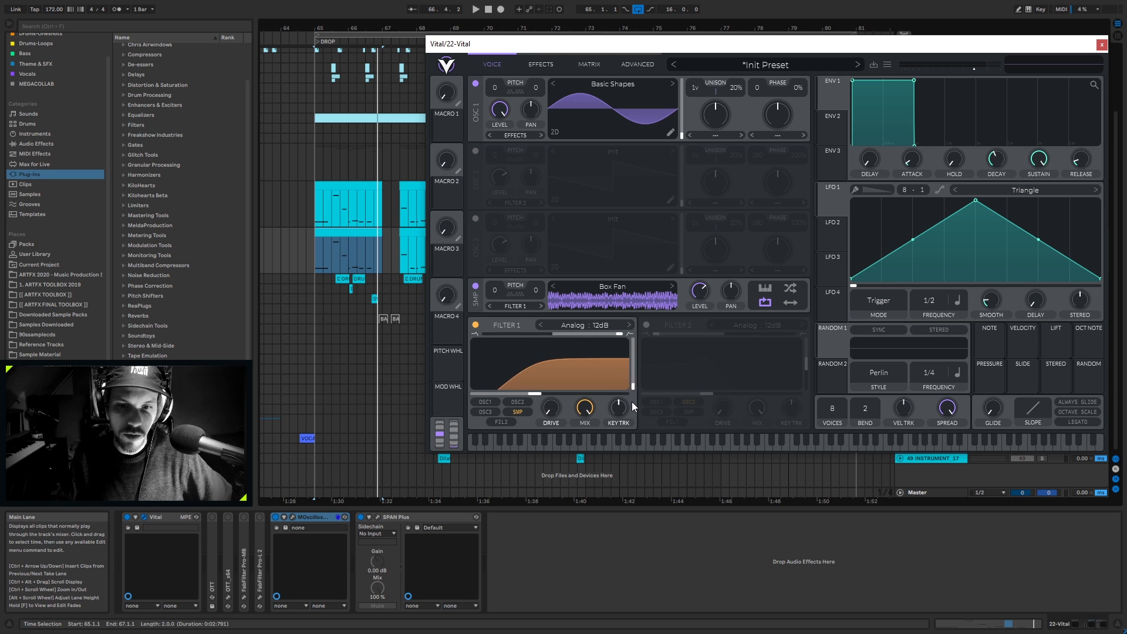
pyautogui.click(612, 325)
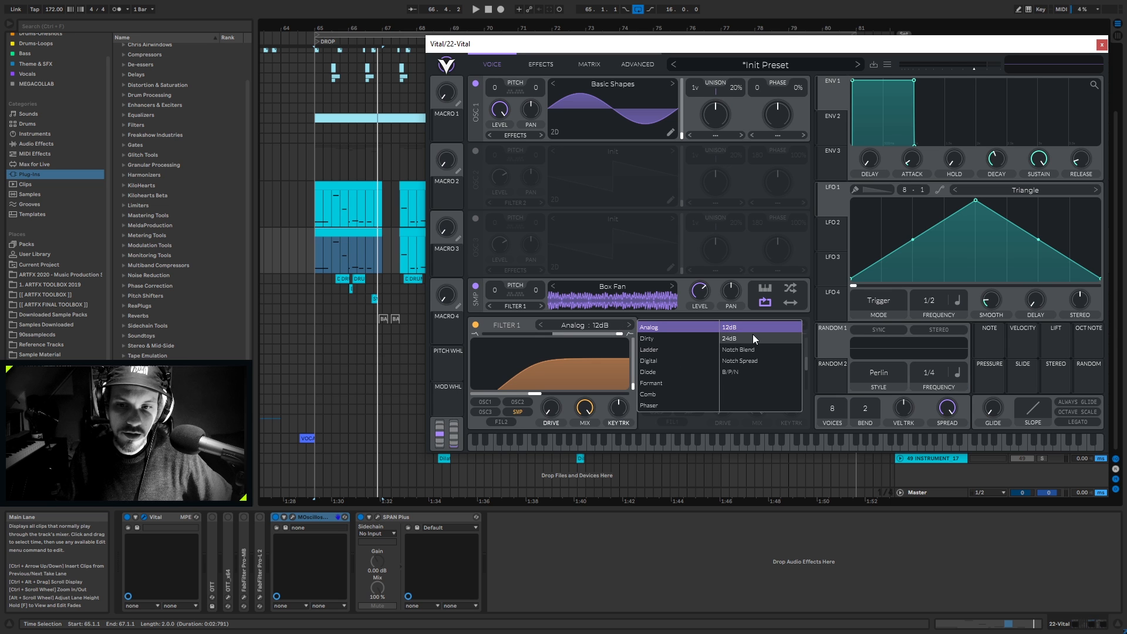
pyautogui.click(737, 340)
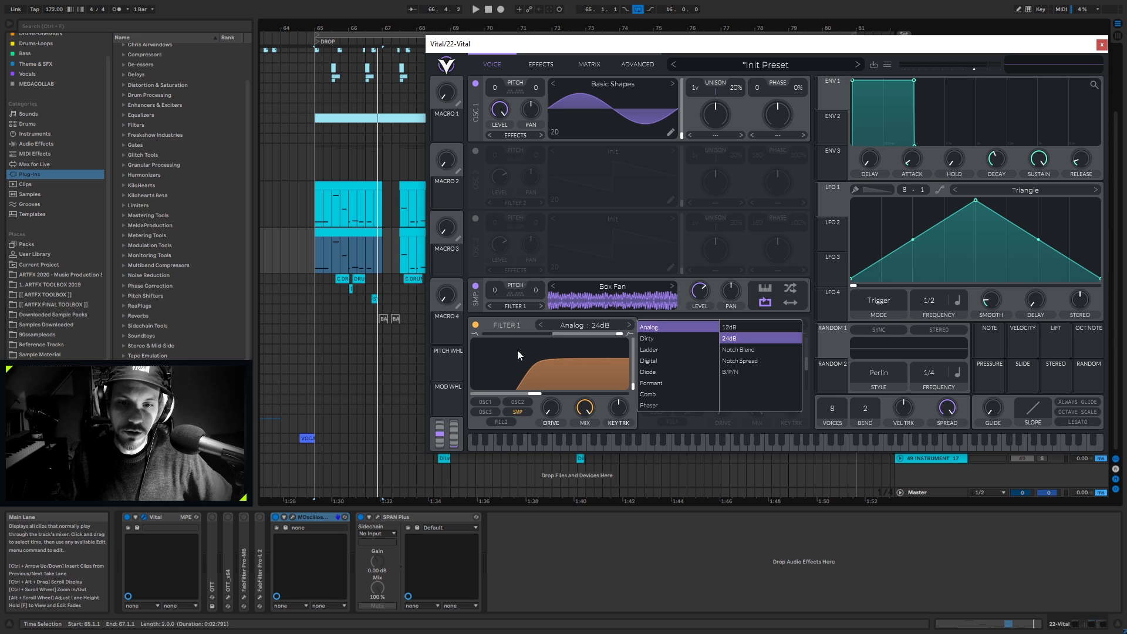
pyautogui.click(541, 344)
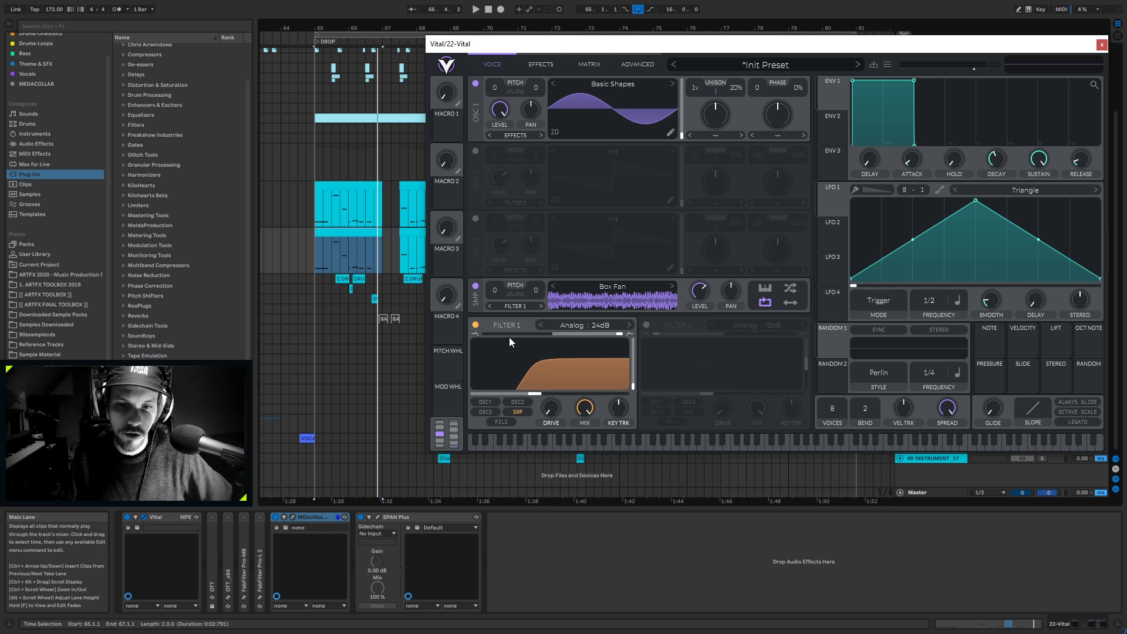
pyautogui.moveTo(536, 394); pyautogui.dragTo(579, 404)
pyautogui.press('space')
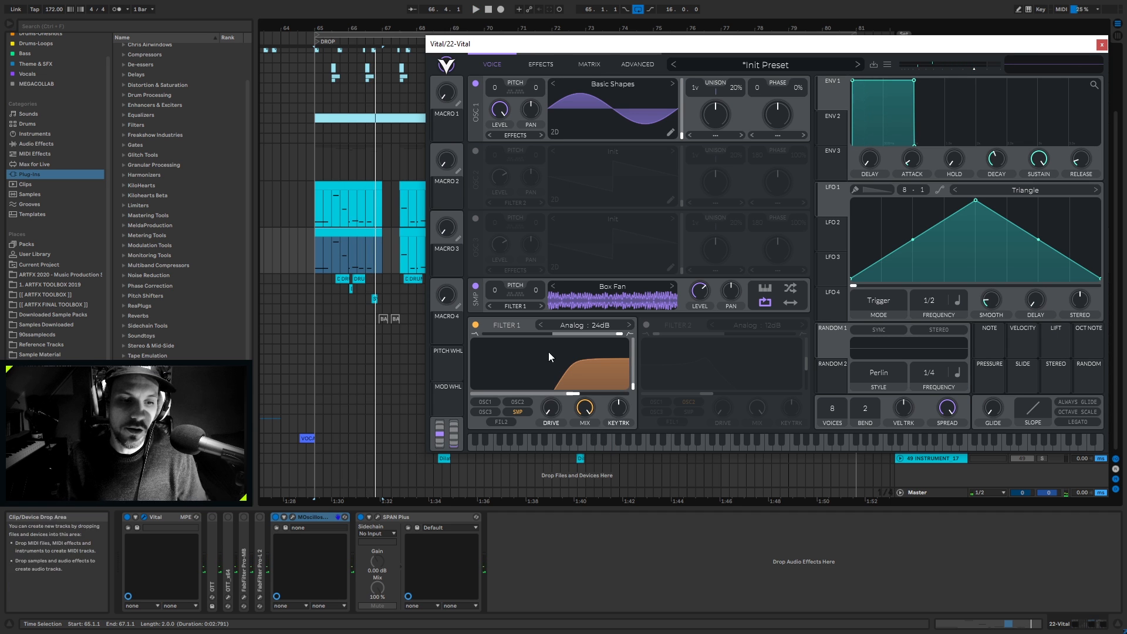
# Step: Open MOscilloscope on the bass track and examine the waveform during playback while raising the sampler level
pyautogui.click(345, 249)
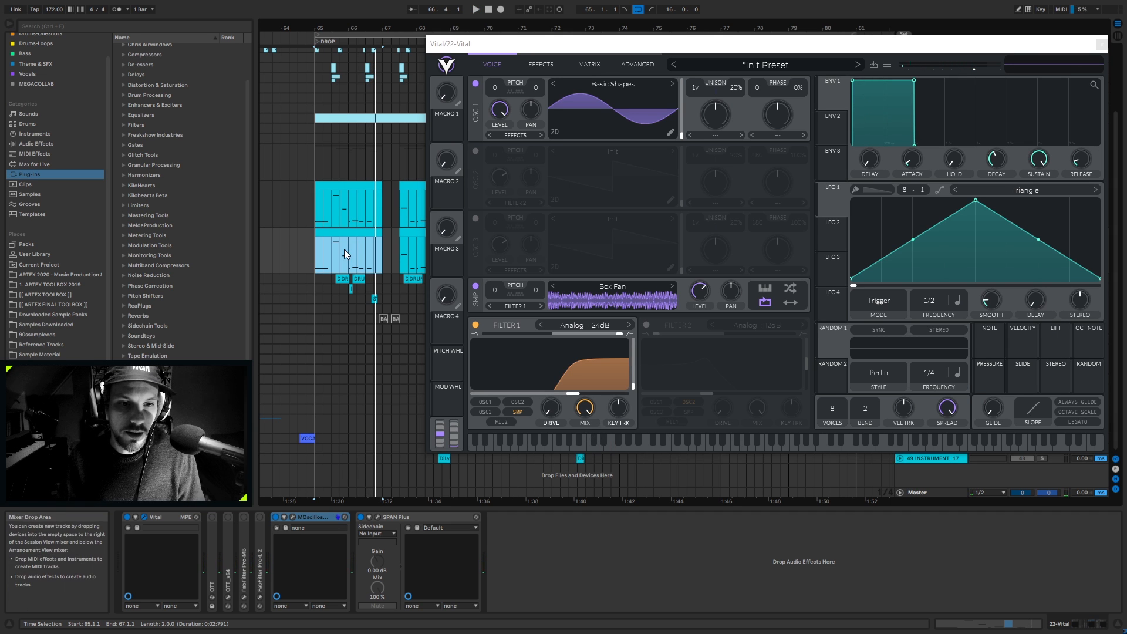
pyautogui.click(293, 517)
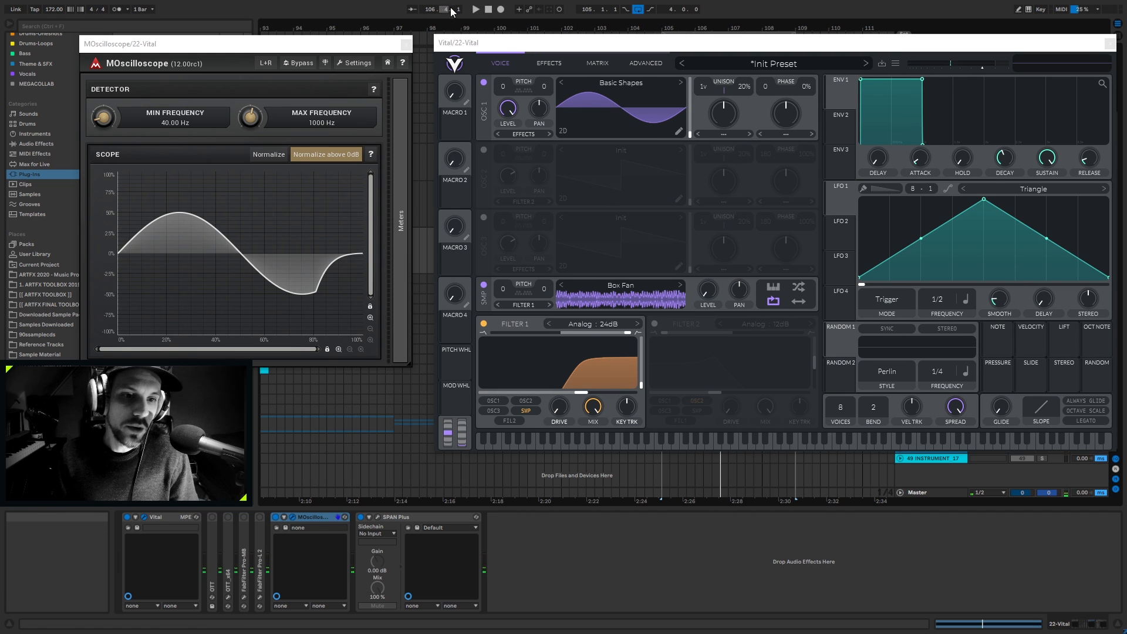
pyautogui.press('space')
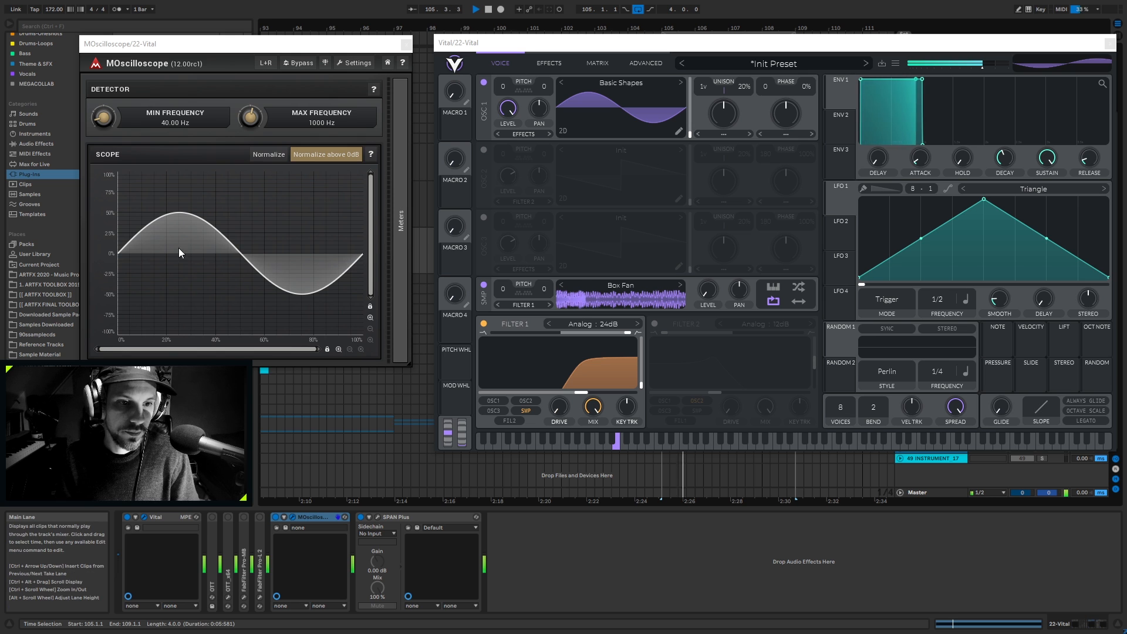
pyautogui.moveTo(711, 294); pyautogui.dragTo(702, 157)
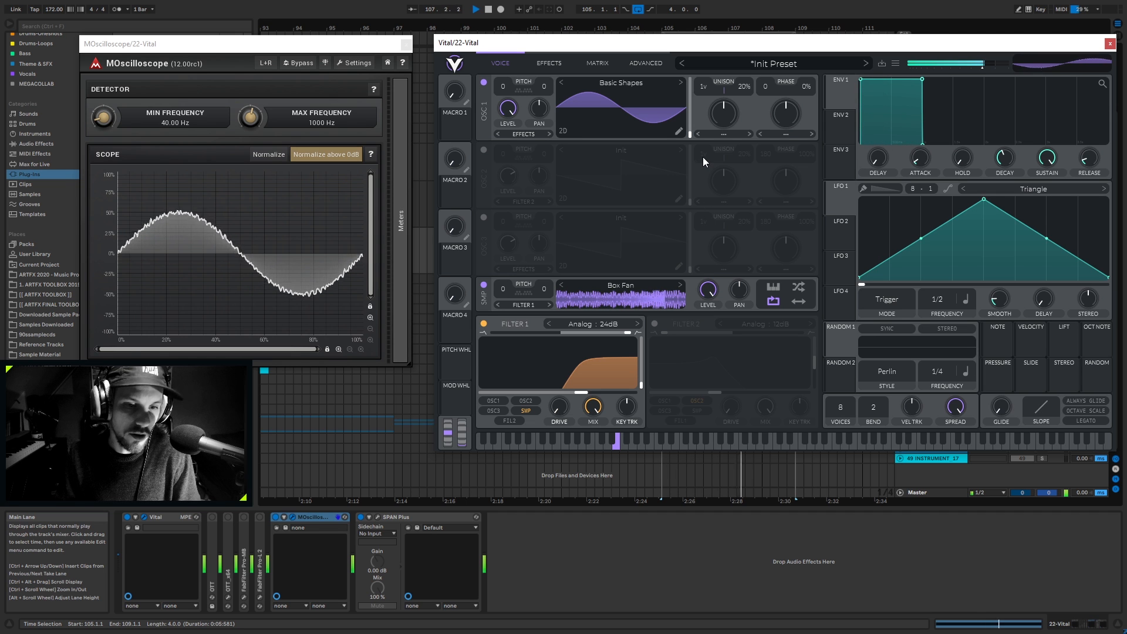
pyautogui.press('space')
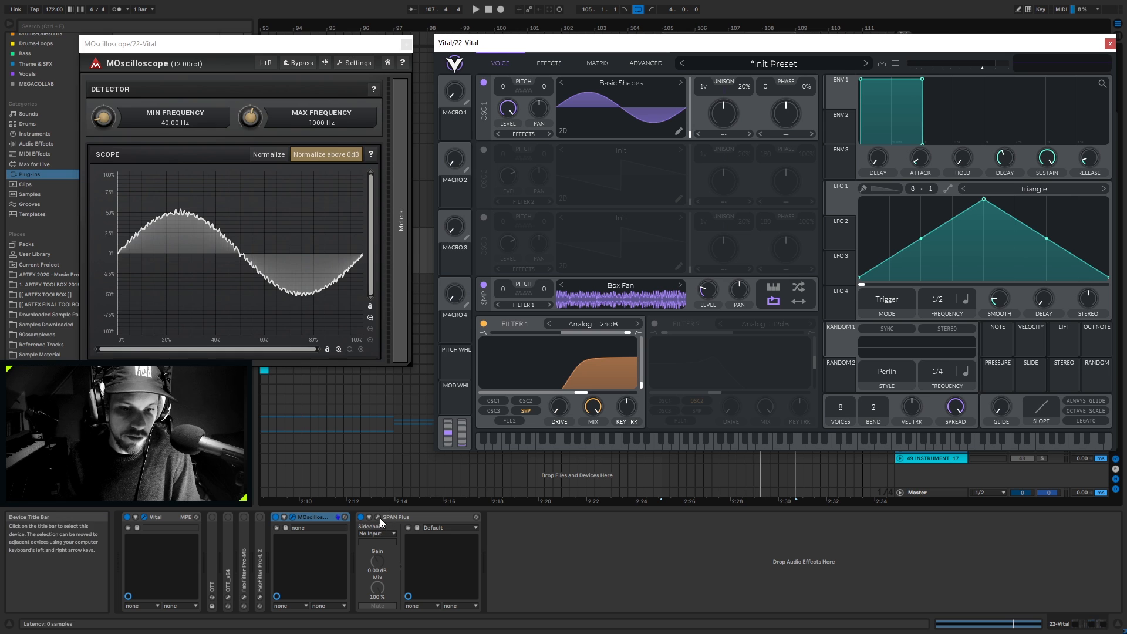
# Step: Open SPAN Plus and raise the sampler level to maximum while checking the noise in the spectrum during playback
pyautogui.click(379, 517)
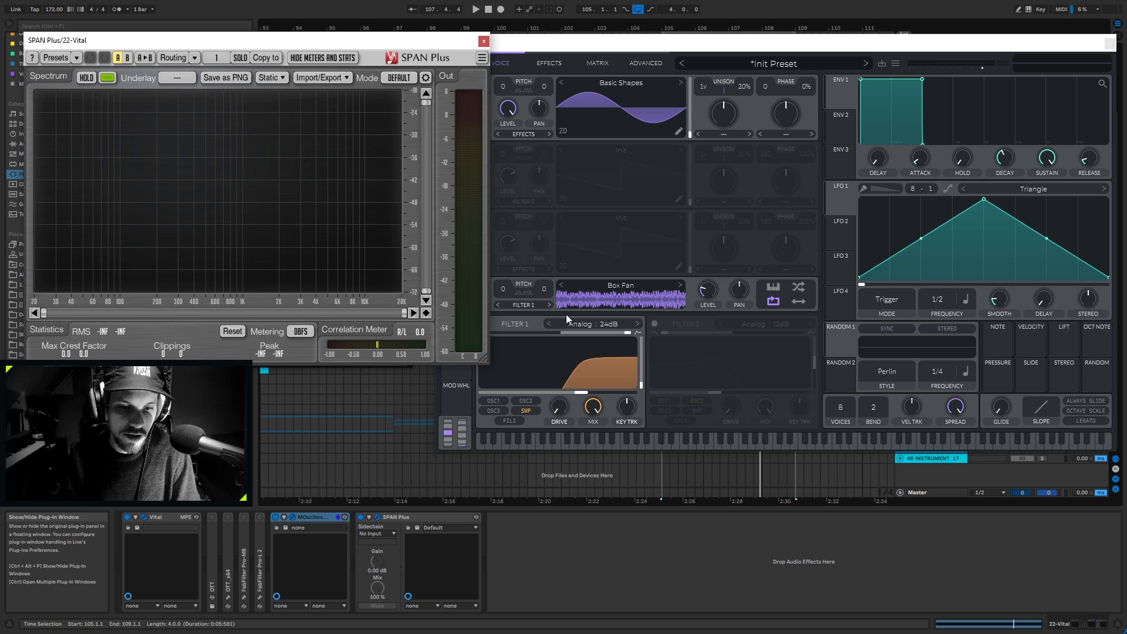
pyautogui.click(703, 281)
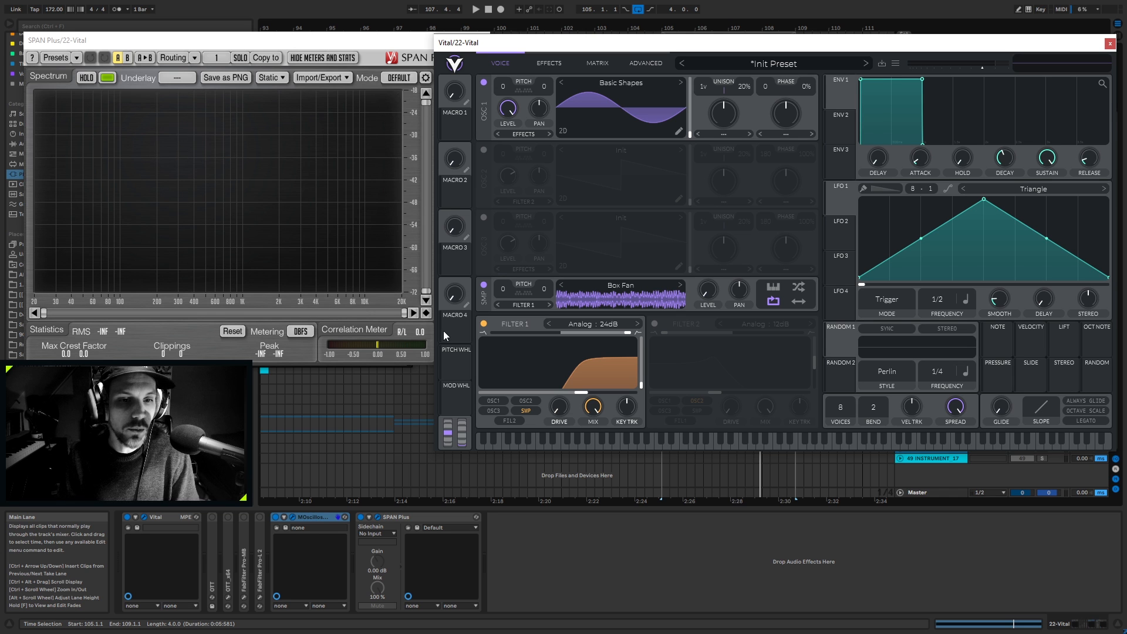
pyautogui.press('space')
pyautogui.moveTo(712, 291); pyautogui.dragTo(710, 143)
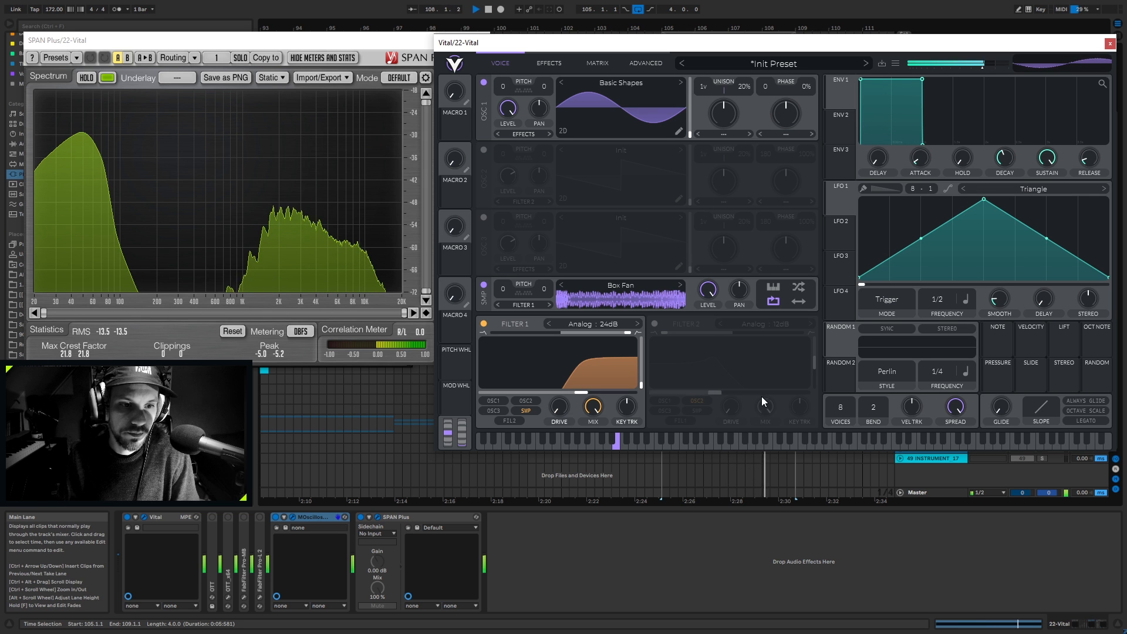
pyautogui.press('space')
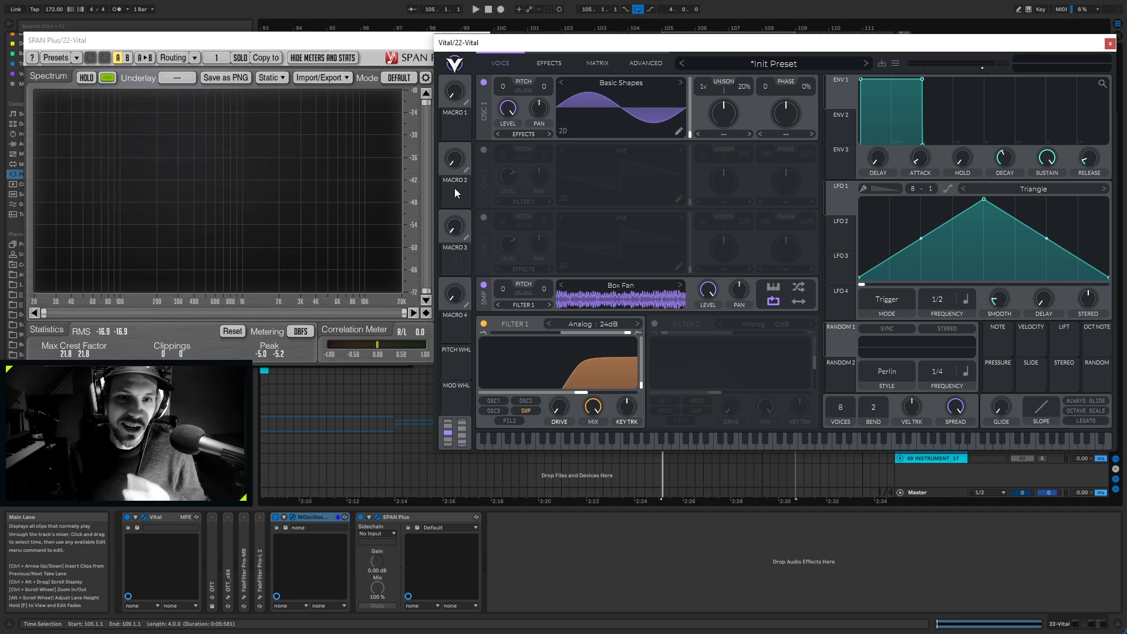
# Step: Enable Vital's Distortion effect with the Soft Clip type and close the SPAN Plus analyzer
pyautogui.click(549, 63)
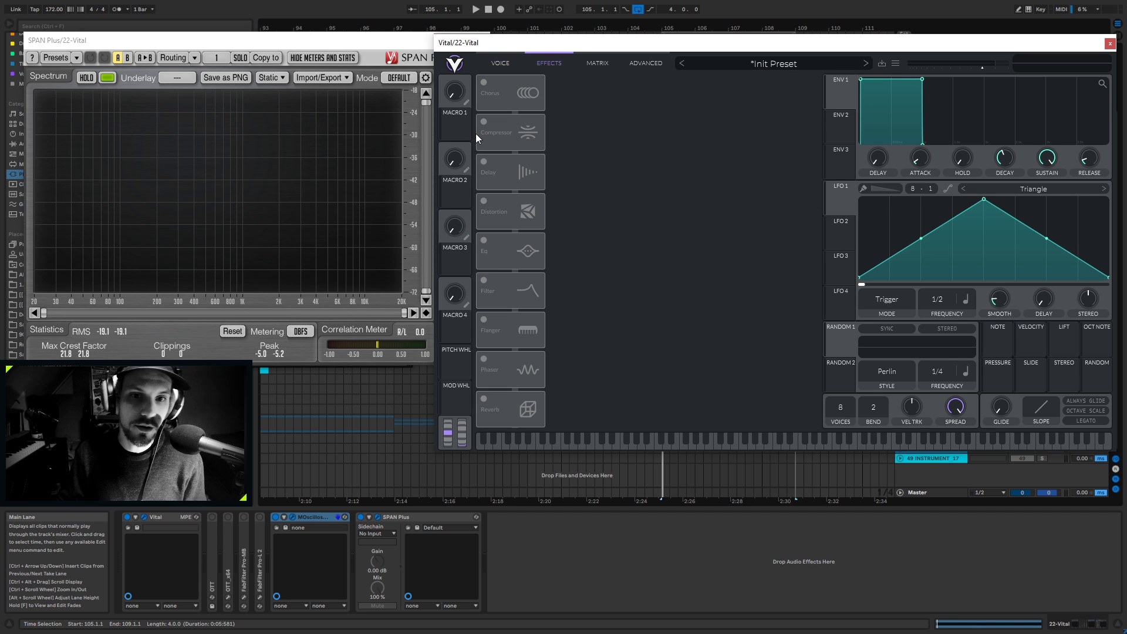
pyautogui.click(483, 202)
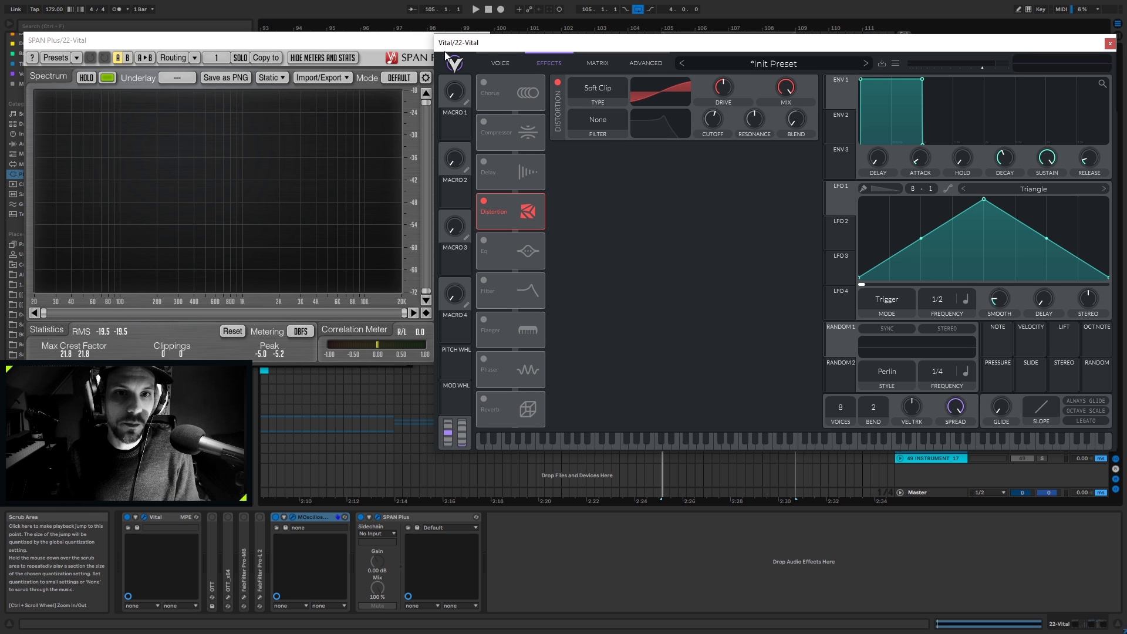
pyautogui.click(419, 42)
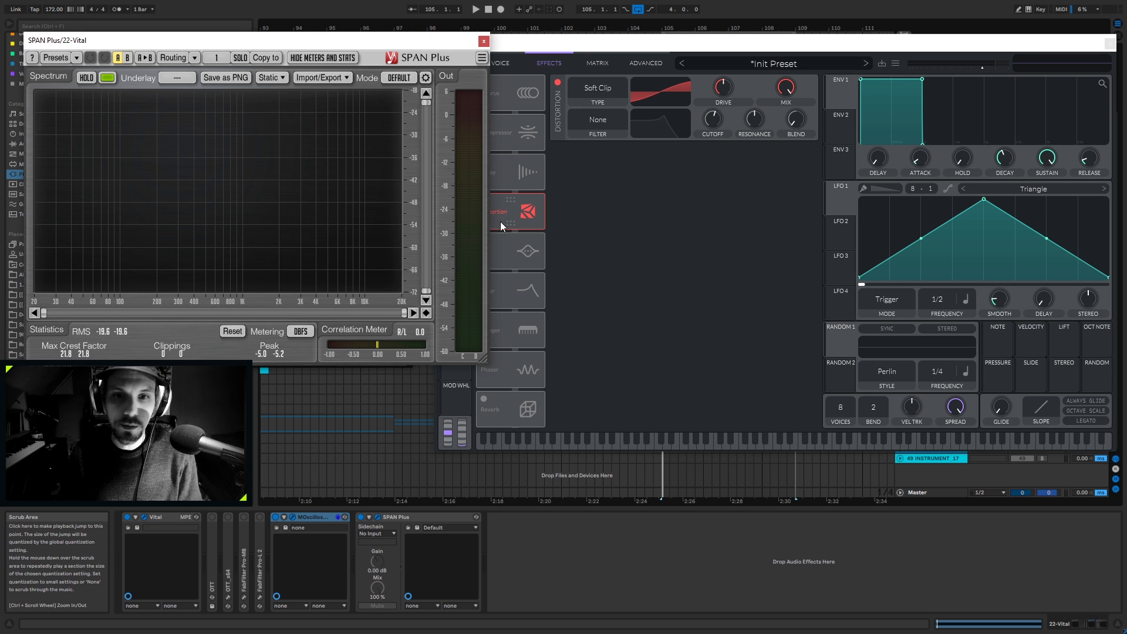
pyautogui.click(483, 42)
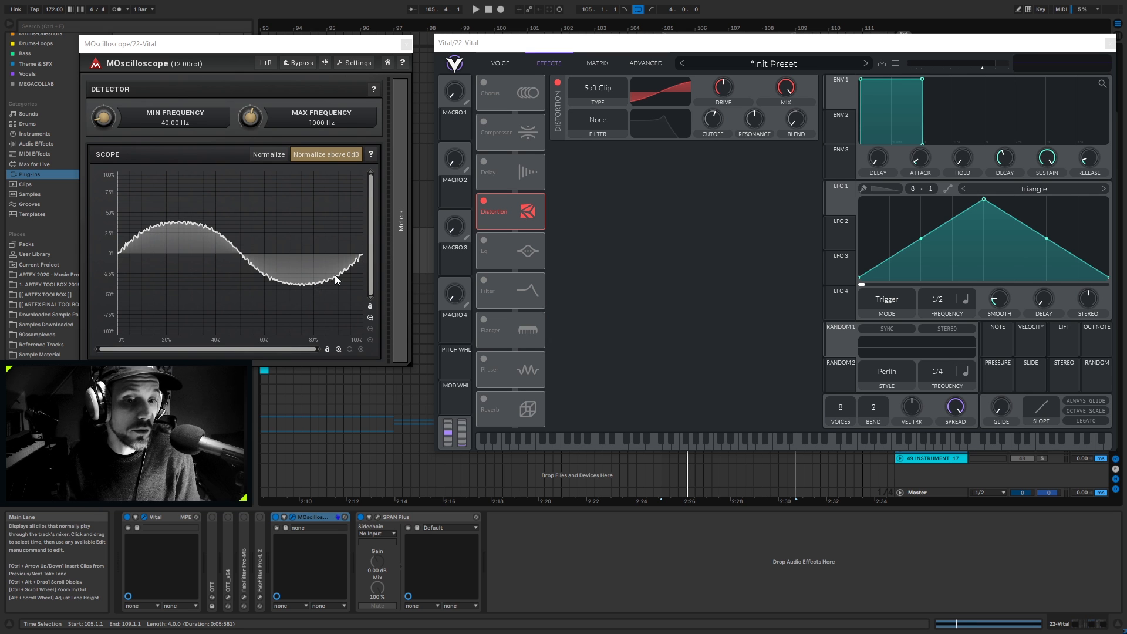
# Step: Raise the distortion Drive fully, pull it back to a moderate amount, and check the clipped waveform in the oscilloscope during playback
pyautogui.press('space')
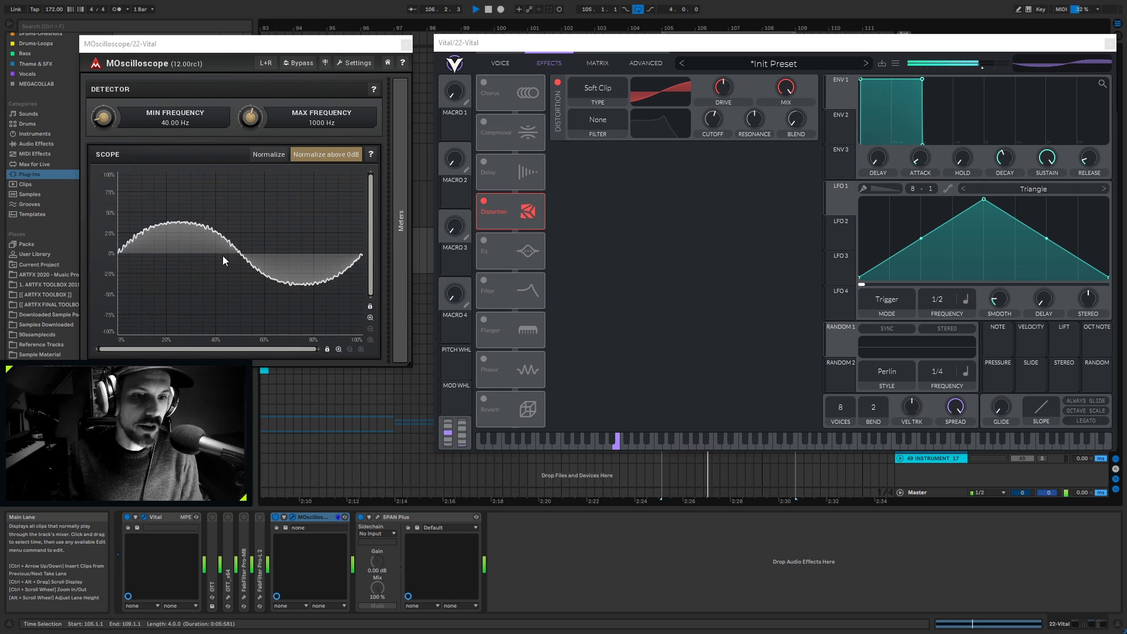
pyautogui.moveTo(725, 91); pyautogui.dragTo(725, 86)
pyautogui.moveTo(726, 87); pyautogui.dragTo(725, 35)
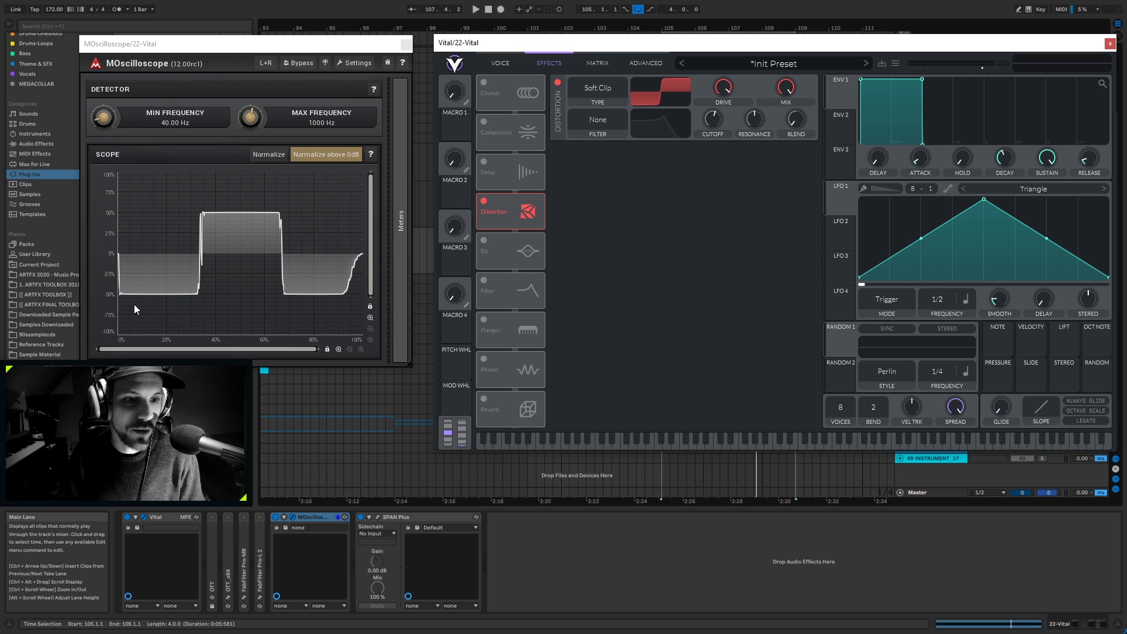
pyautogui.moveTo(724, 88)
pyautogui.mouseDown()
pyautogui.moveTo(717, 114)
pyautogui.moveTo(716, 101)
pyautogui.mouseUp()
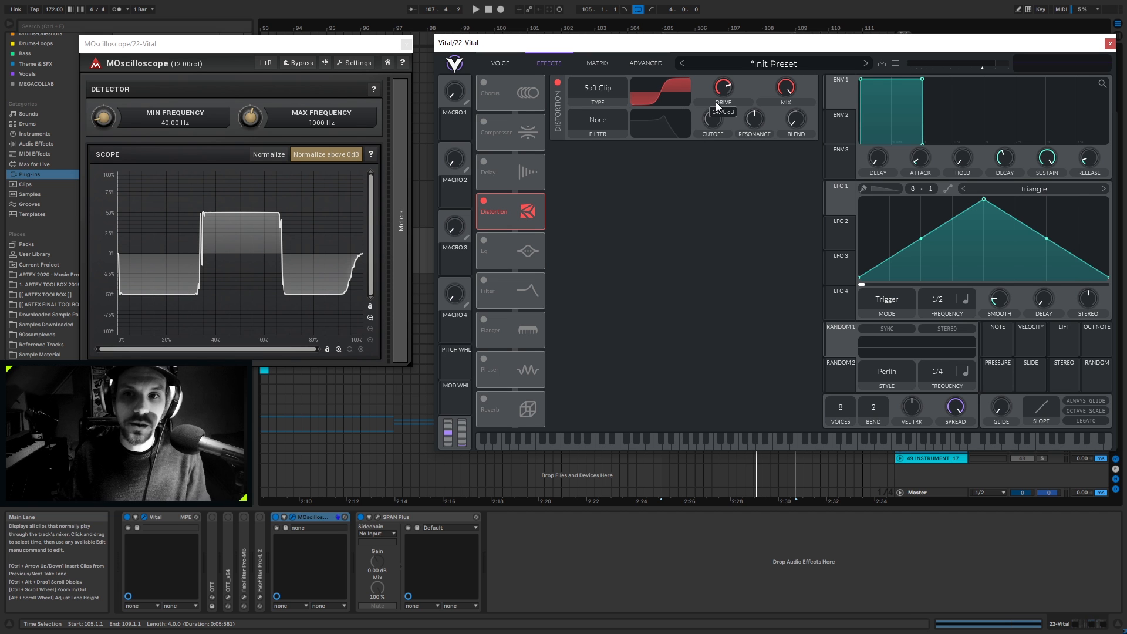
pyautogui.press('space')
pyautogui.press('space')
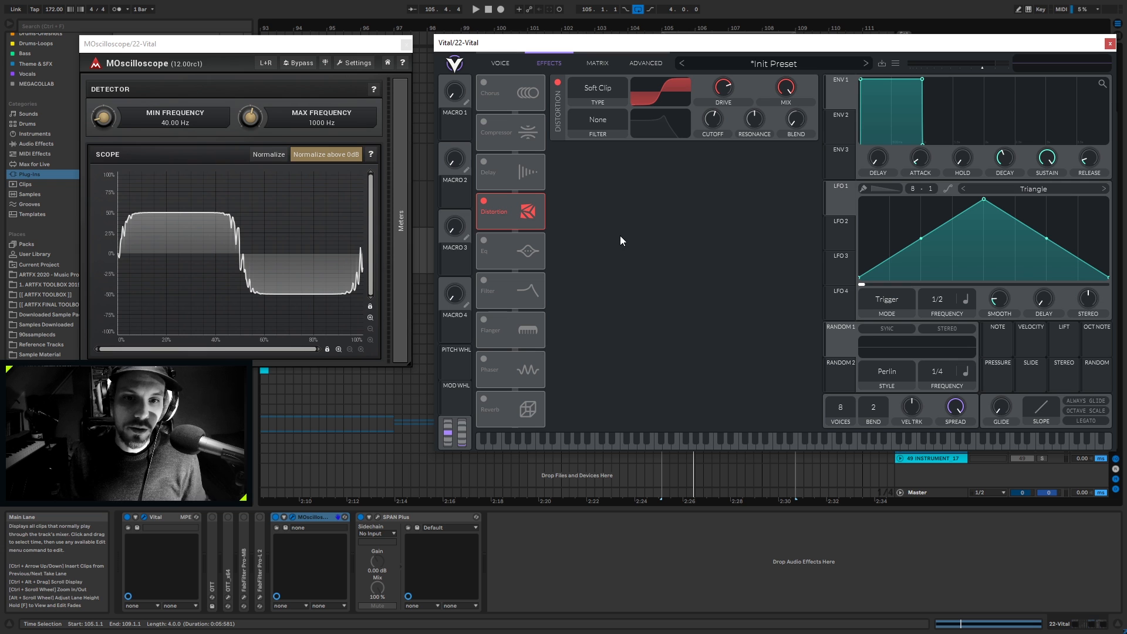
# Step: Place the Compressor after the Distortion, enable it in Multiband mode and compare the waveform with and without it during playback
pyautogui.moveTo(514, 128); pyautogui.dragTo(513, 213)
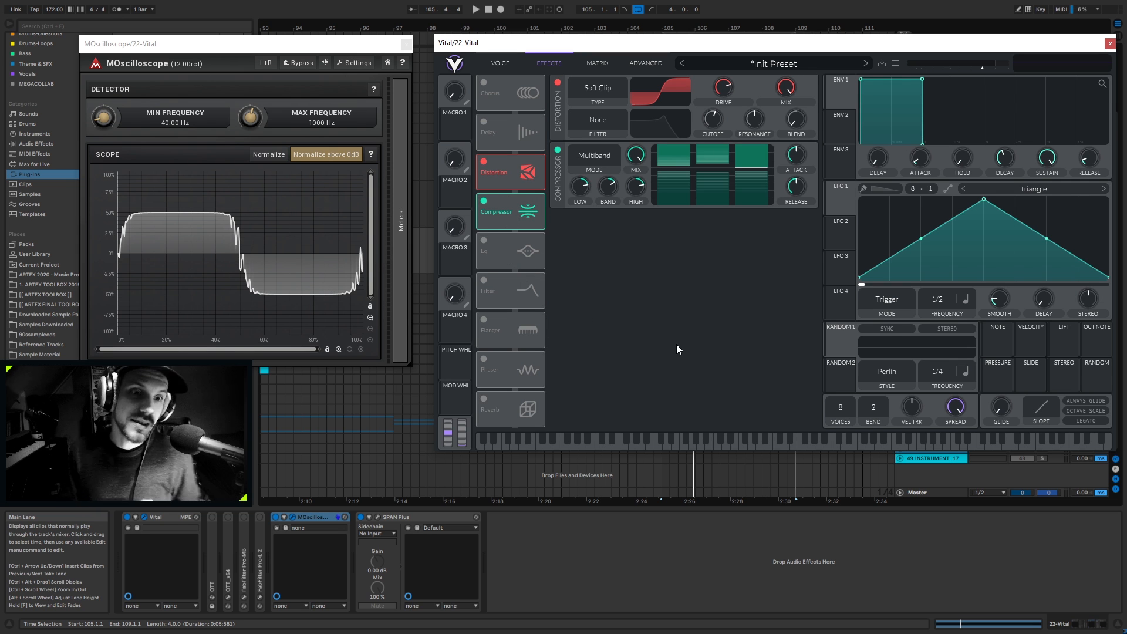
pyautogui.click(484, 201)
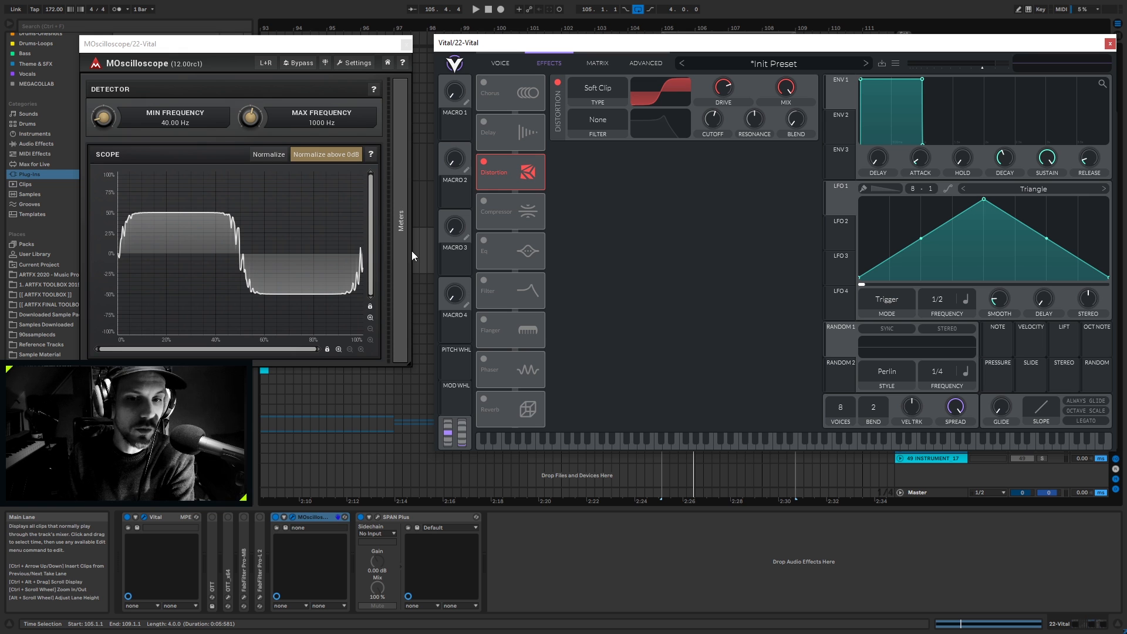
pyautogui.click(484, 201)
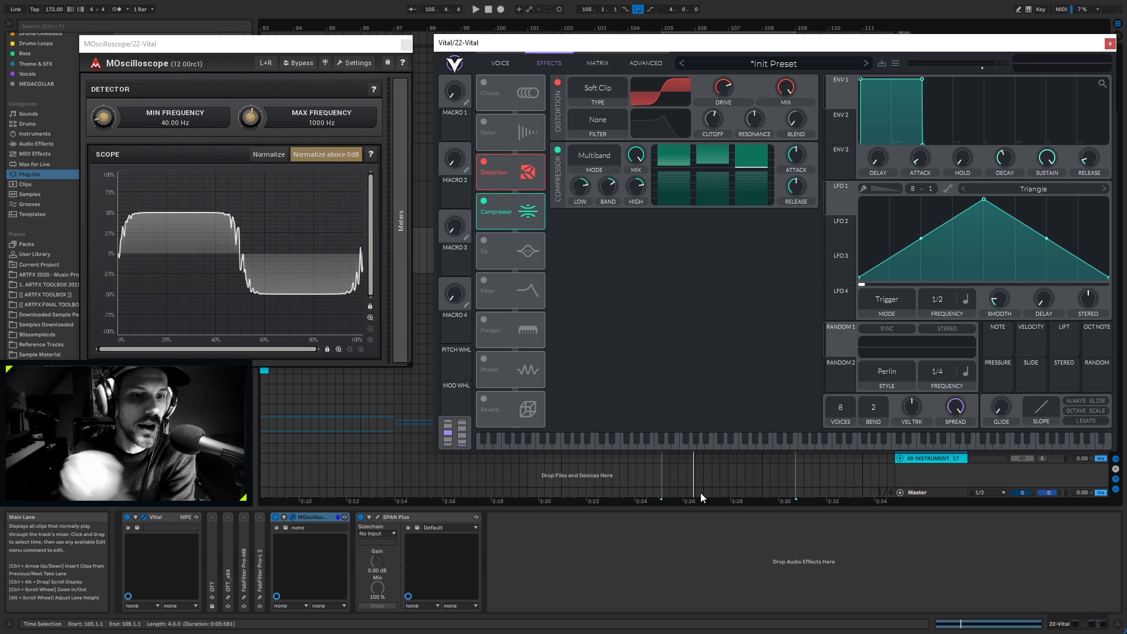
pyautogui.press('space')
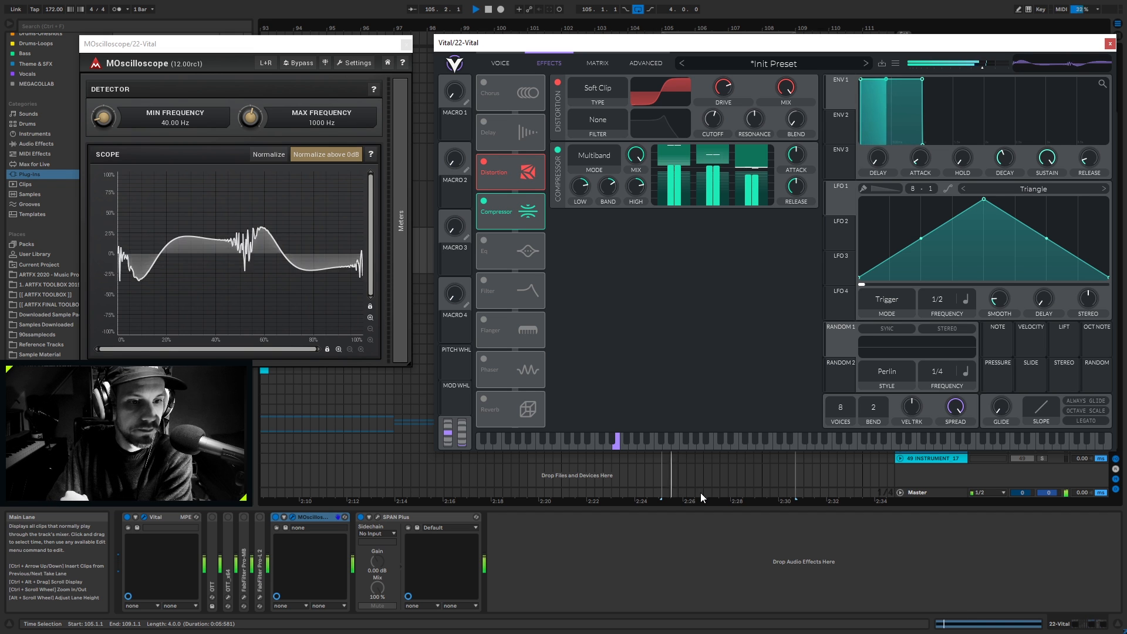
pyautogui.press('space')
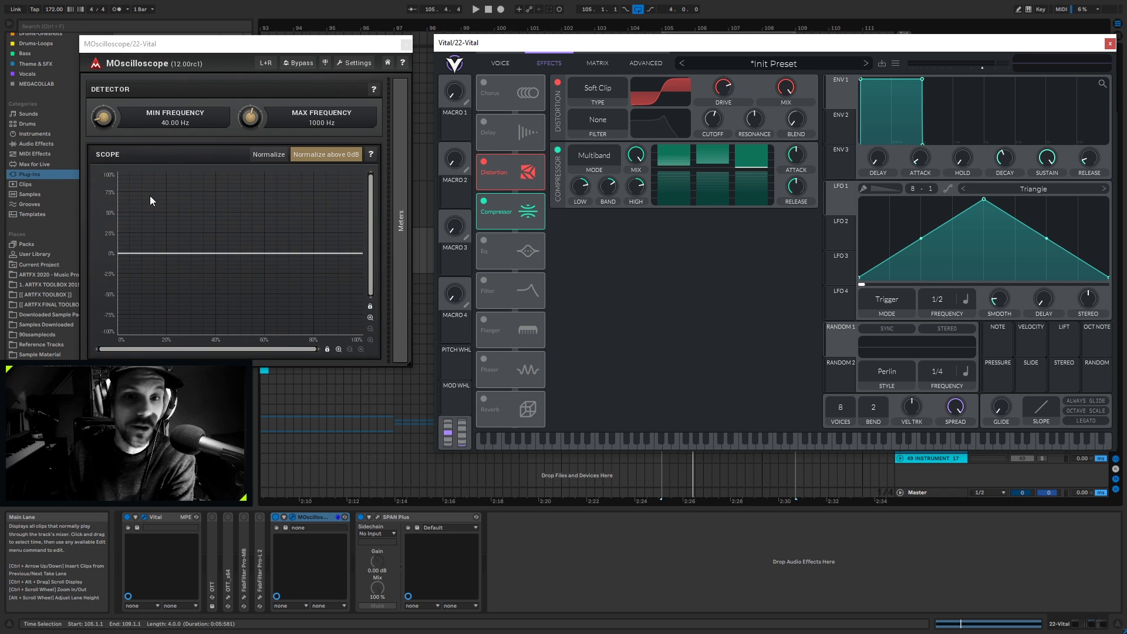
pyautogui.click(557, 150)
pyautogui.press('space')
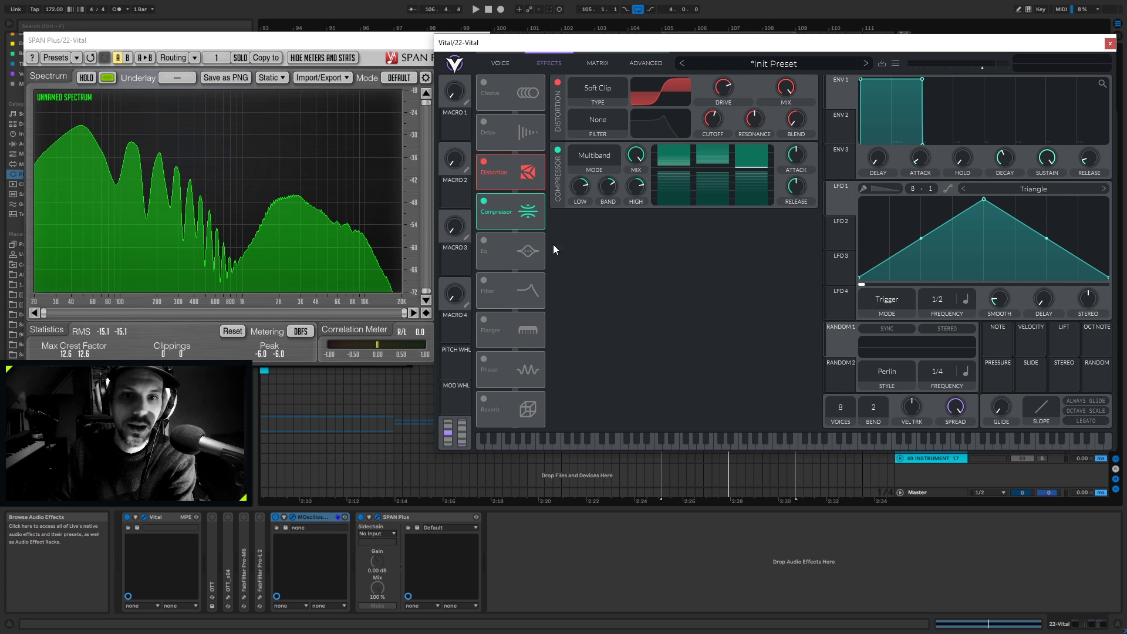
# Step: Switch off the compressor, distortion, fan noise sampler and filter 1, and play the plain sine to inspect its spectrum
pyautogui.click(484, 201)
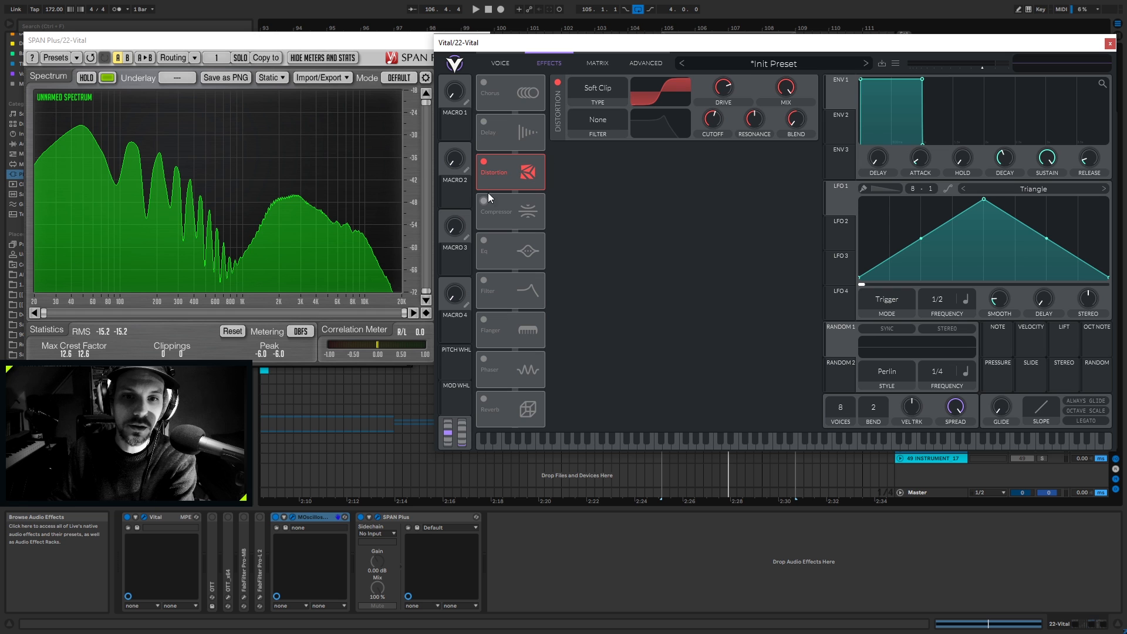
pyautogui.click(484, 162)
pyautogui.click(517, 61)
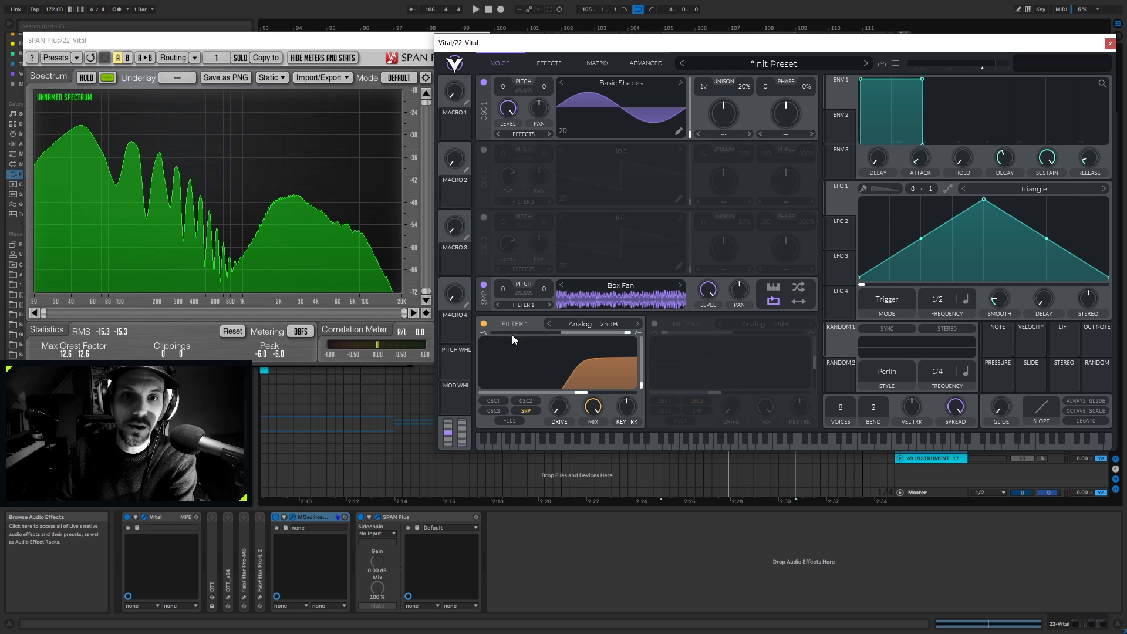
pyautogui.click(484, 285)
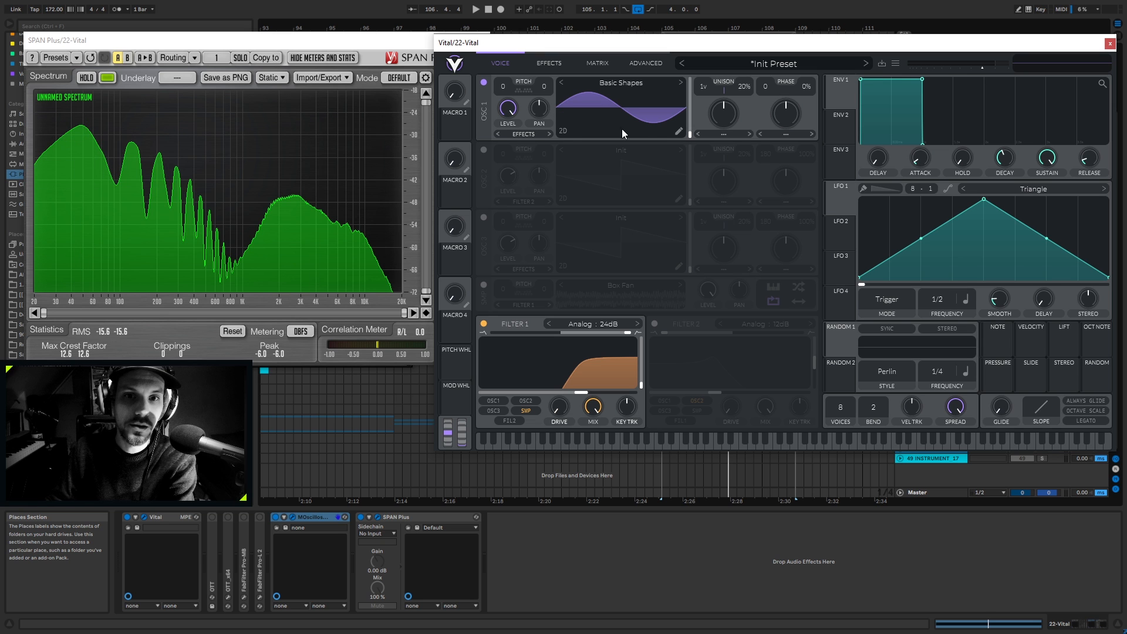
pyautogui.click(482, 323)
pyautogui.click(476, 9)
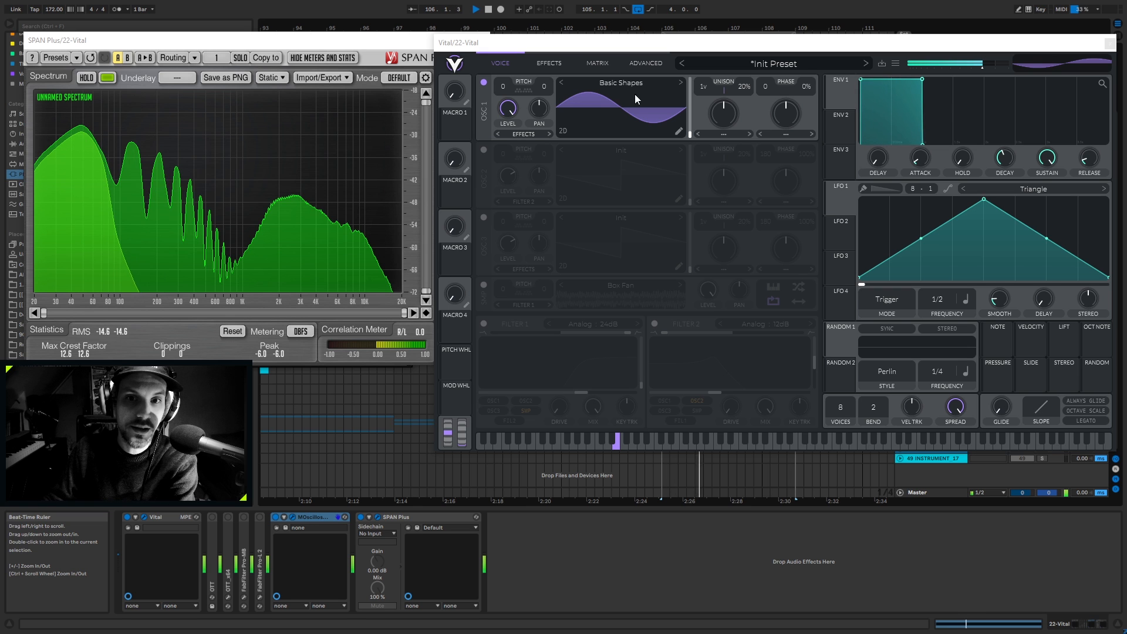
pyautogui.press('space')
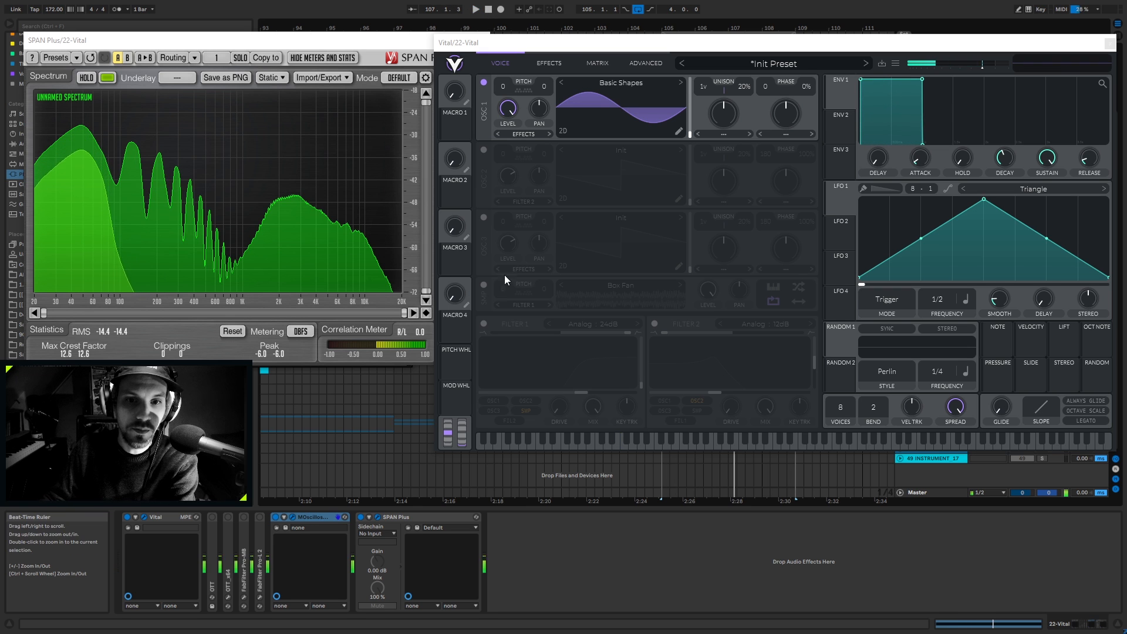
# Step: Switch the fan noise sampler, filter 1, distortion and compressor back on
pyautogui.click(485, 286)
pyautogui.click(485, 325)
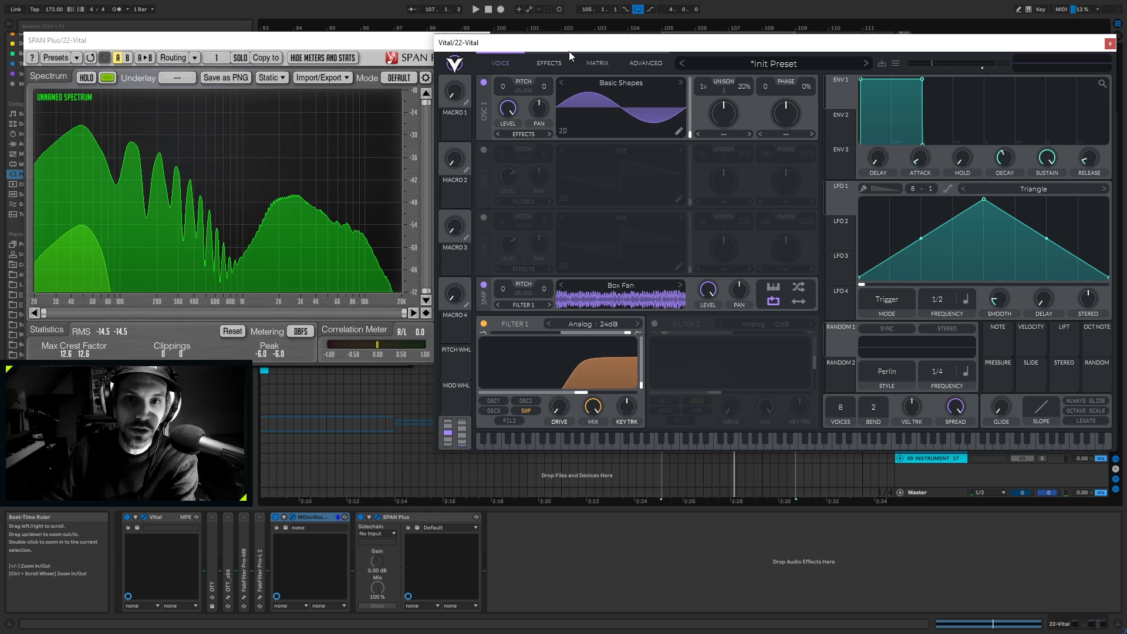
pyautogui.click(562, 64)
pyautogui.click(484, 161)
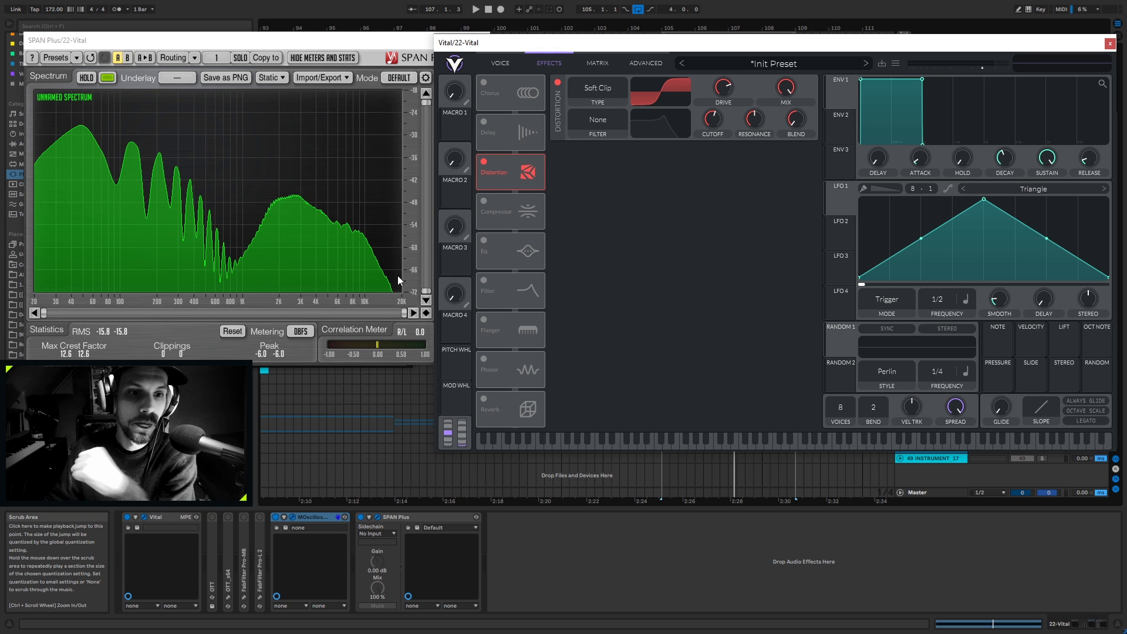
pyautogui.click(483, 202)
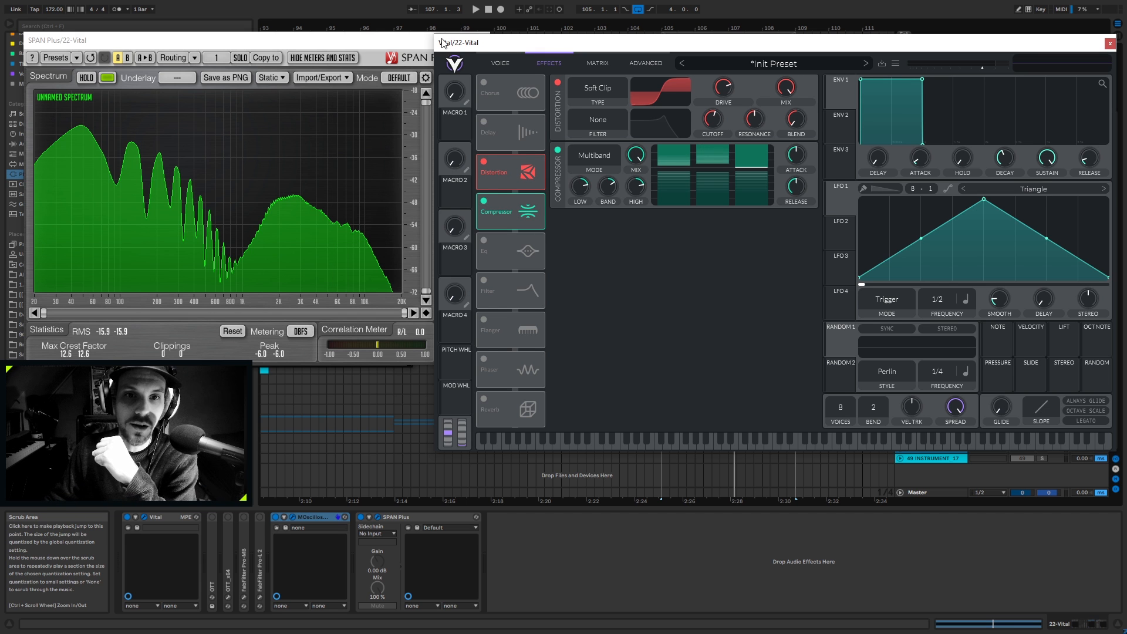
# Step: Close SPAN Plus and compare the oscilloscope waveform with the compressor off and on during playback
pyautogui.click(413, 42)
pyautogui.click(484, 42)
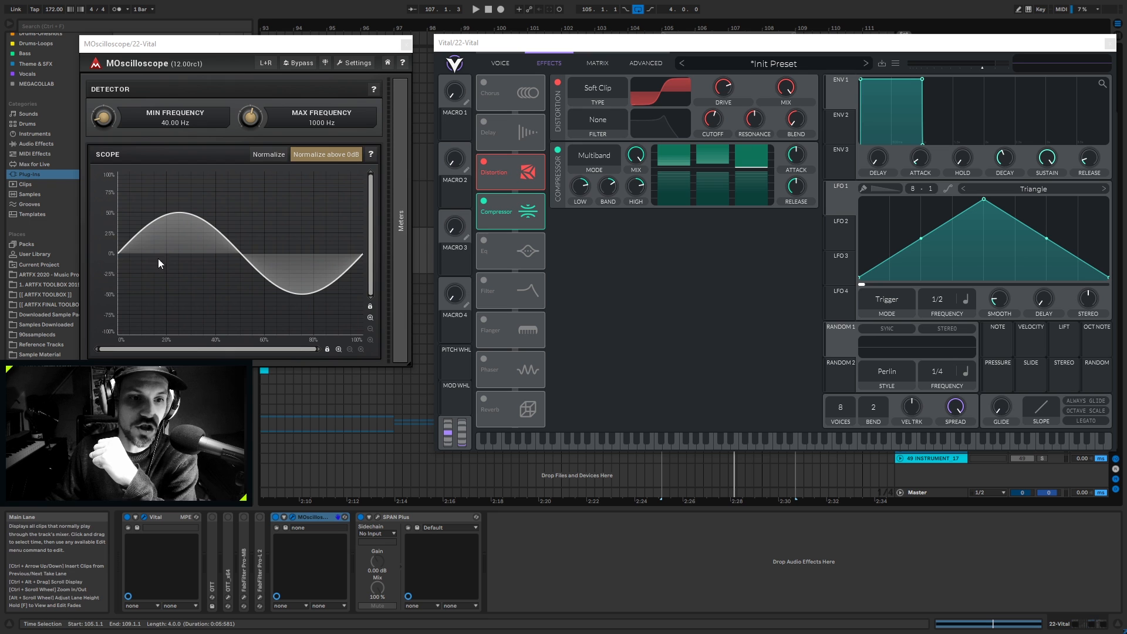
pyautogui.click(484, 201)
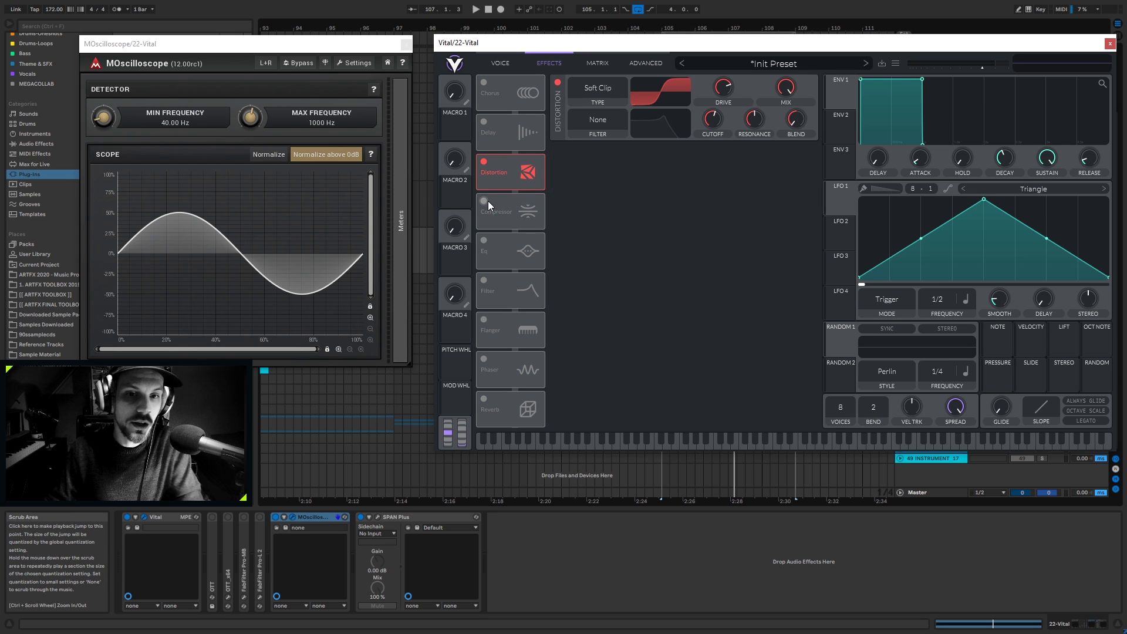
pyautogui.press('space')
pyautogui.click(485, 201)
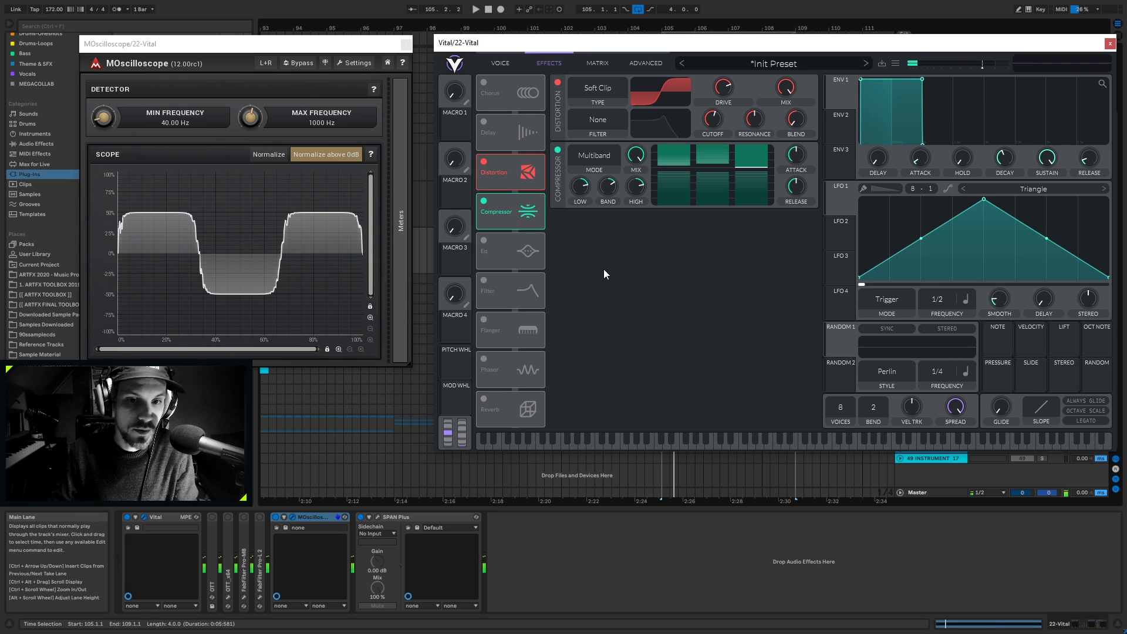
pyautogui.press('space')
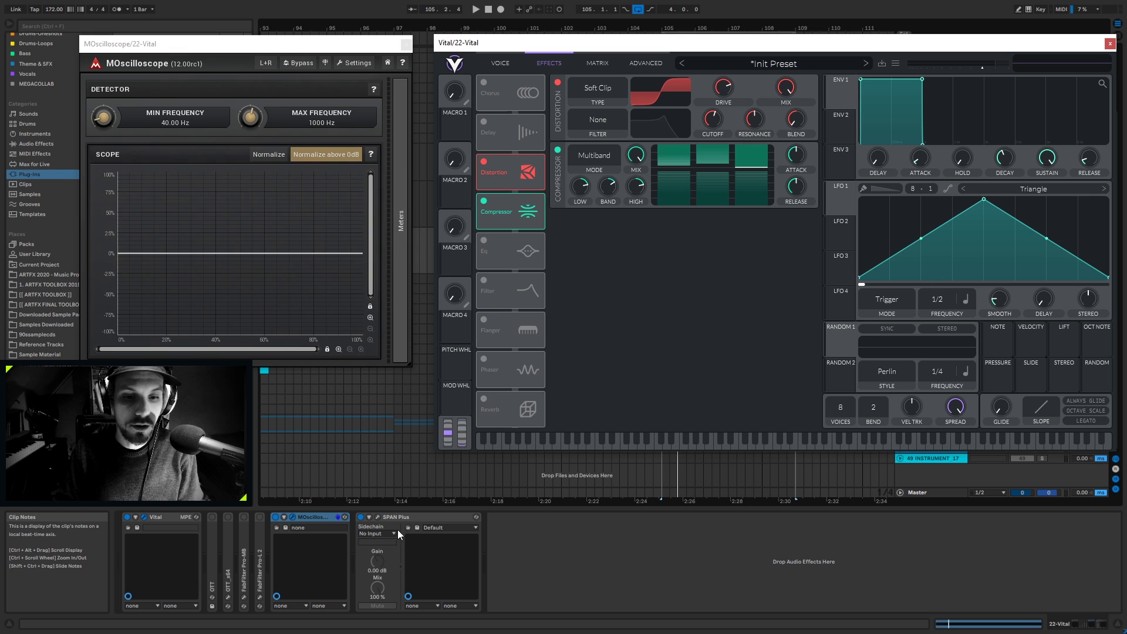
# Step: Open SPAN Plus, examine the compressed bass spectrum during playback, and close the analyzer
pyautogui.click(377, 516)
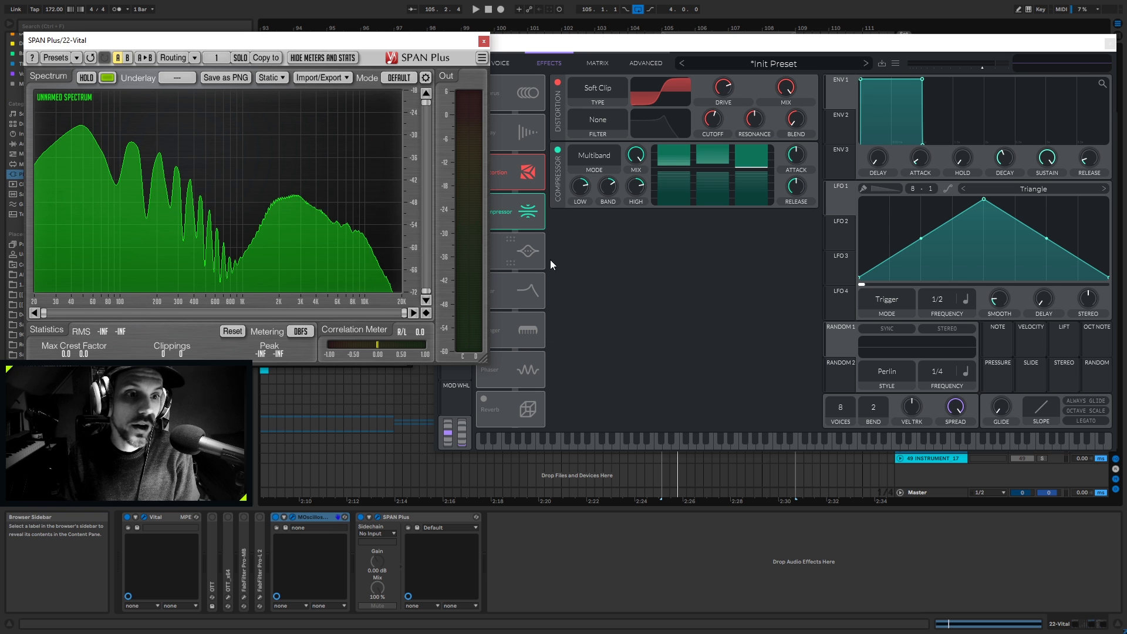
pyautogui.press('space')
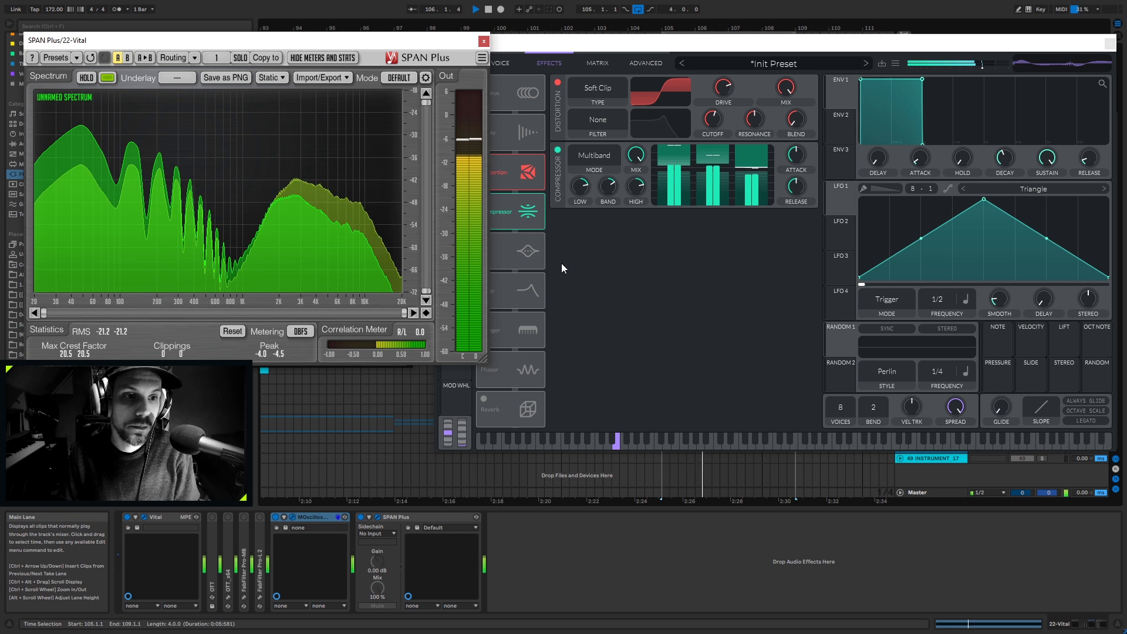
pyautogui.press('space')
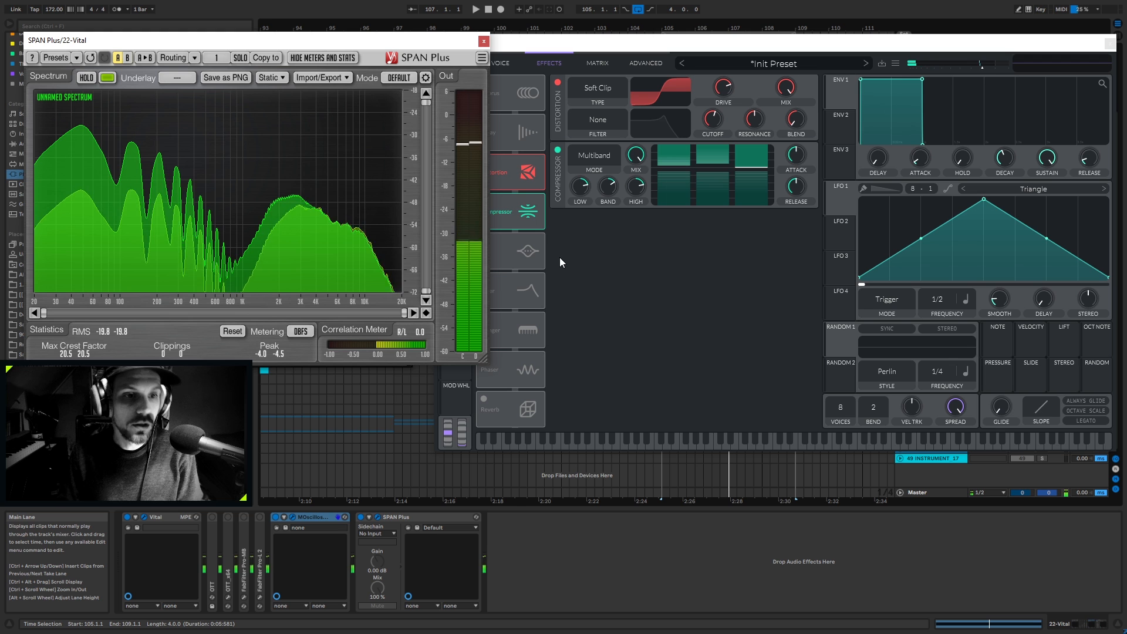
pyautogui.click(483, 41)
# Step: Check the waveform with the compressor bypassed, re-enable it in Single Band mode and play the loop again
pyautogui.press('space')
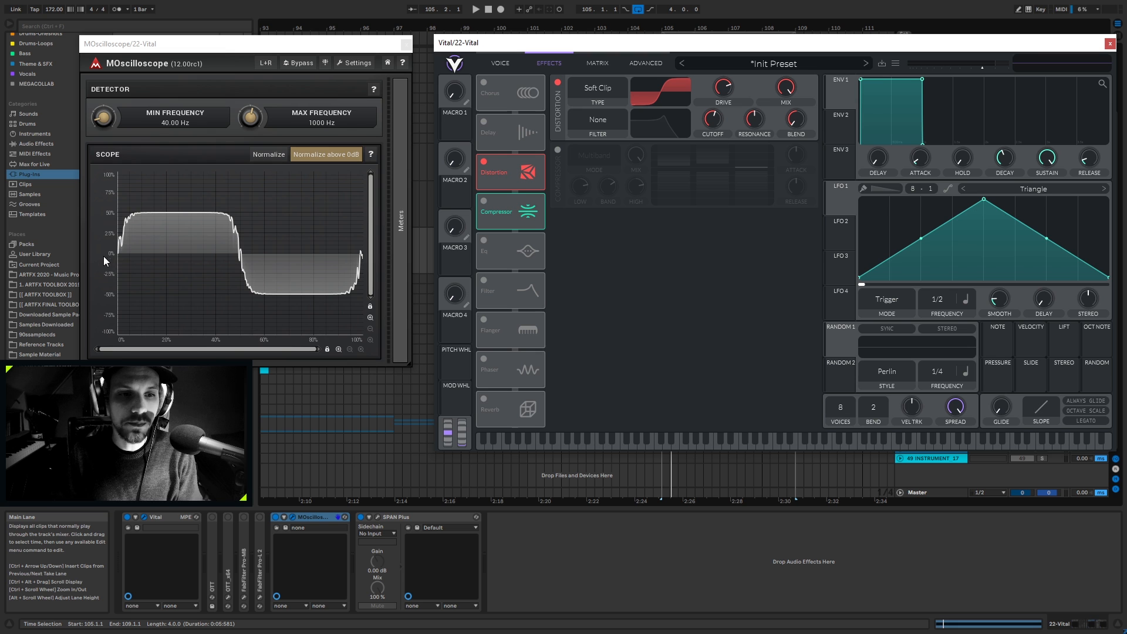
pyautogui.click(484, 201)
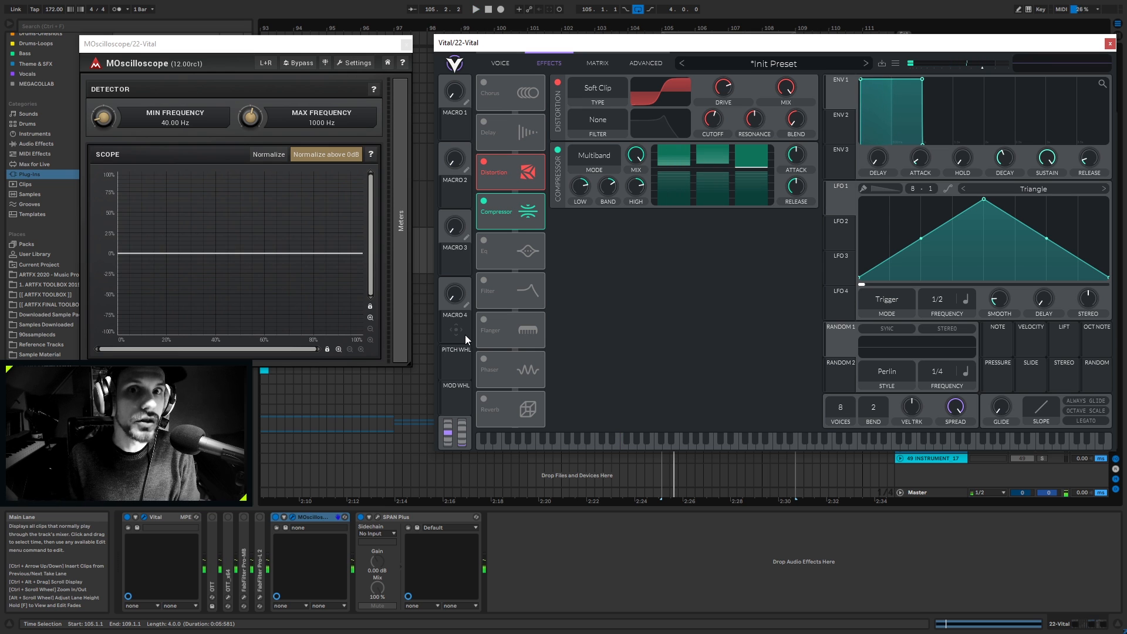
pyautogui.click(599, 156)
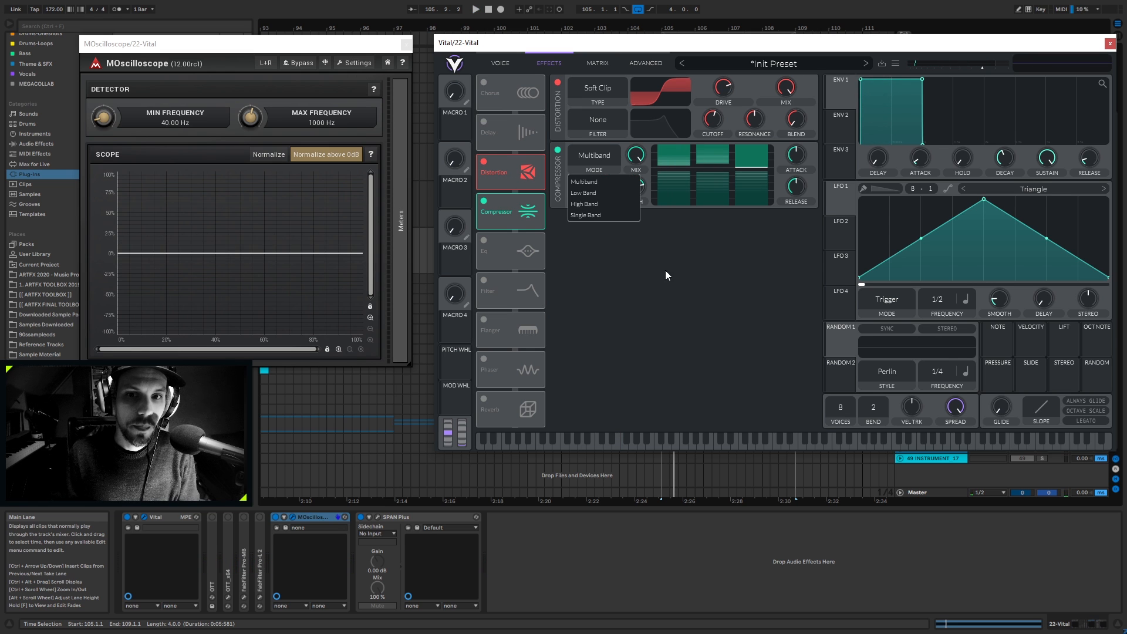
pyautogui.click(593, 216)
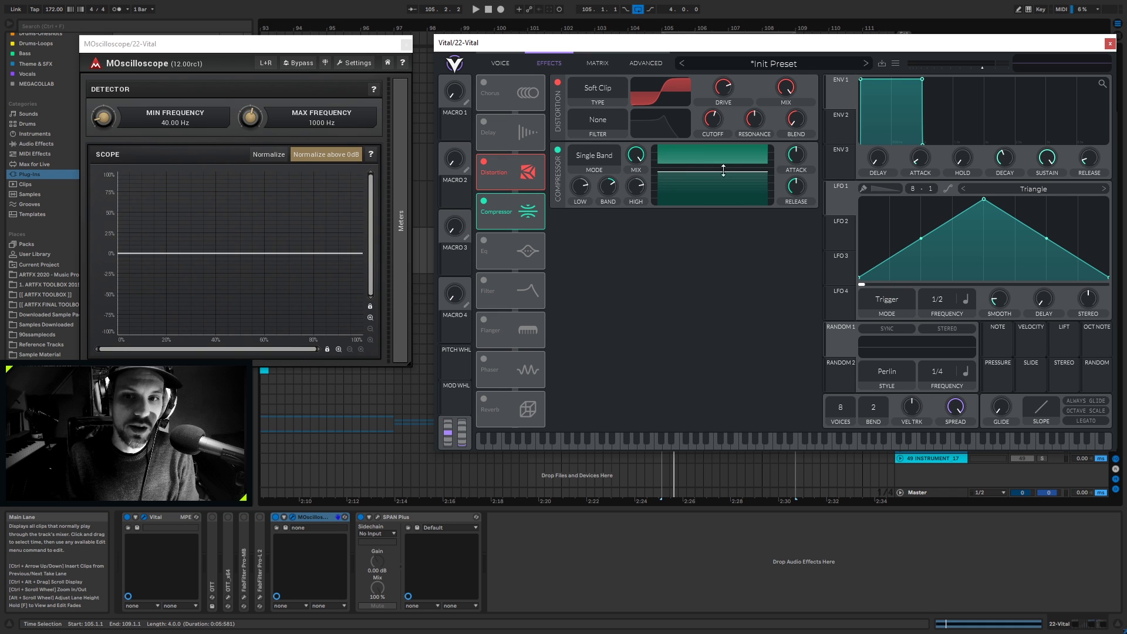
pyautogui.press('space')
pyautogui.press('space')
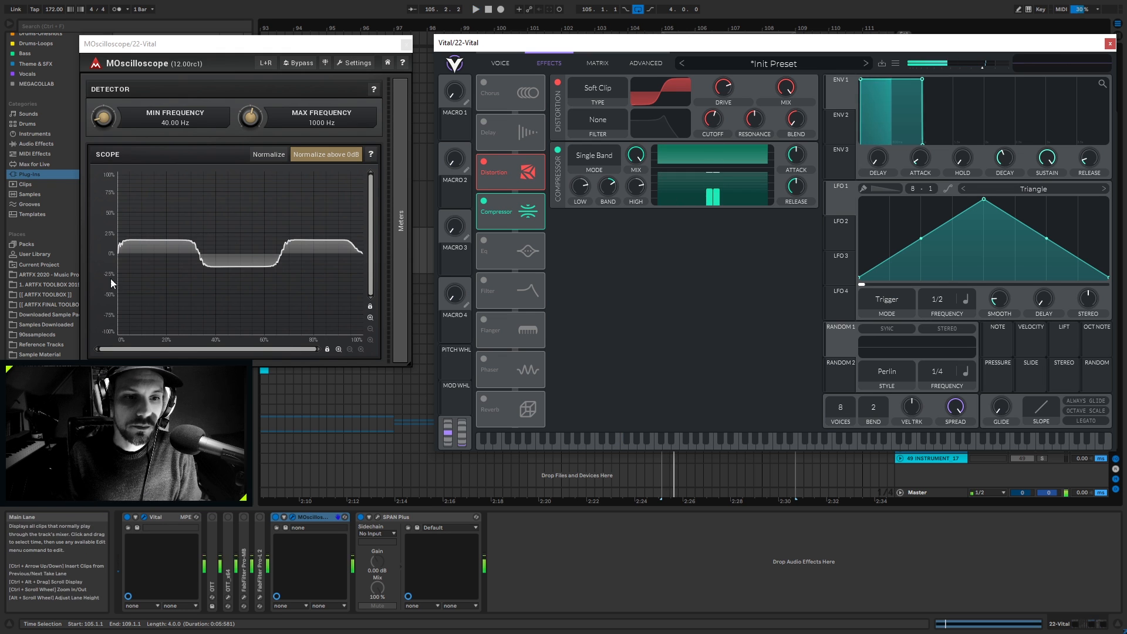
# Step: Remove the compressor's lower threshold range and raise its upper threshold to about -12 dB during playback
pyautogui.moveTo(700, 208); pyautogui.dragTo(711, 297)
pyautogui.moveTo(719, 206); pyautogui.dragTo(720, 159)
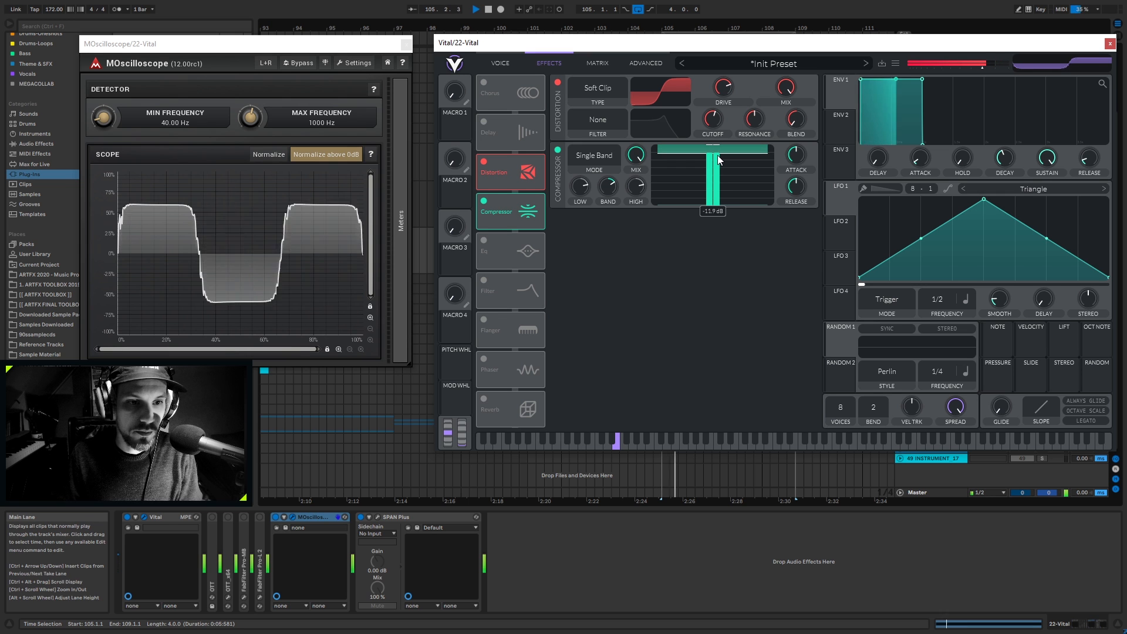
pyautogui.moveTo(718, 156); pyautogui.dragTo(717, 157)
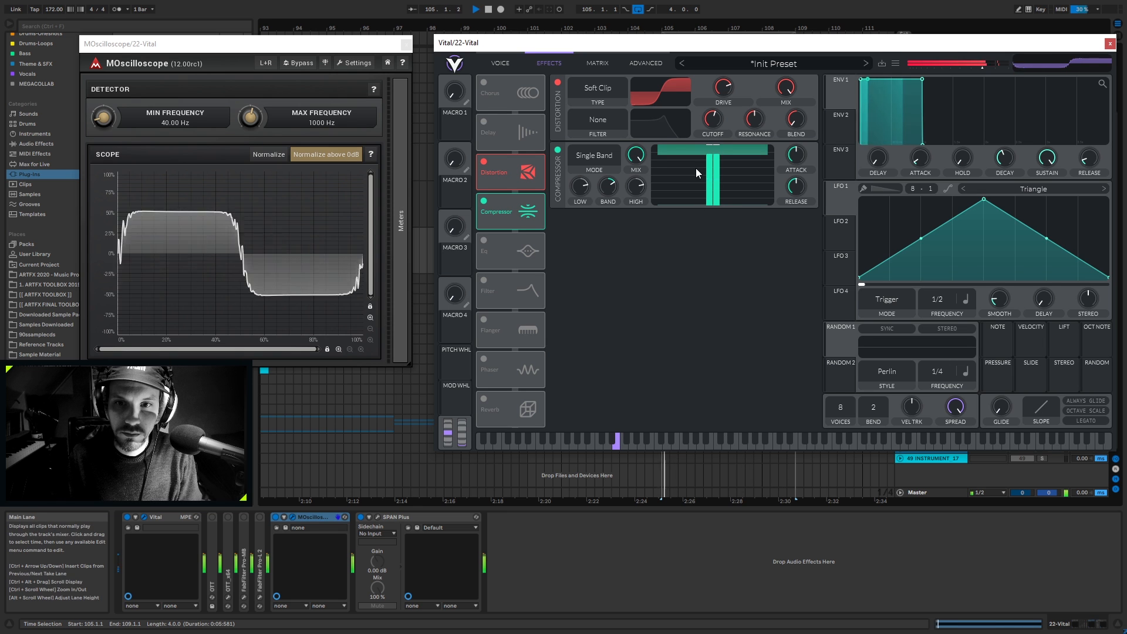
# Step: Lower the compressor's Attack to minimum and check the start of the waveform in the oscilloscope during playback
pyautogui.press('space')
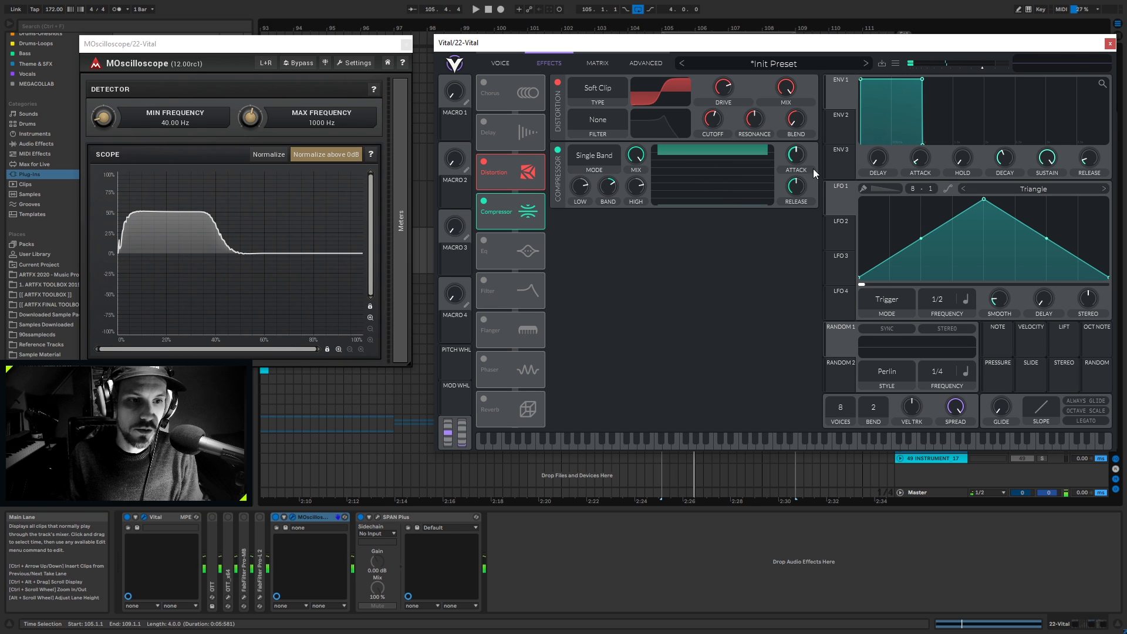
pyautogui.press('space')
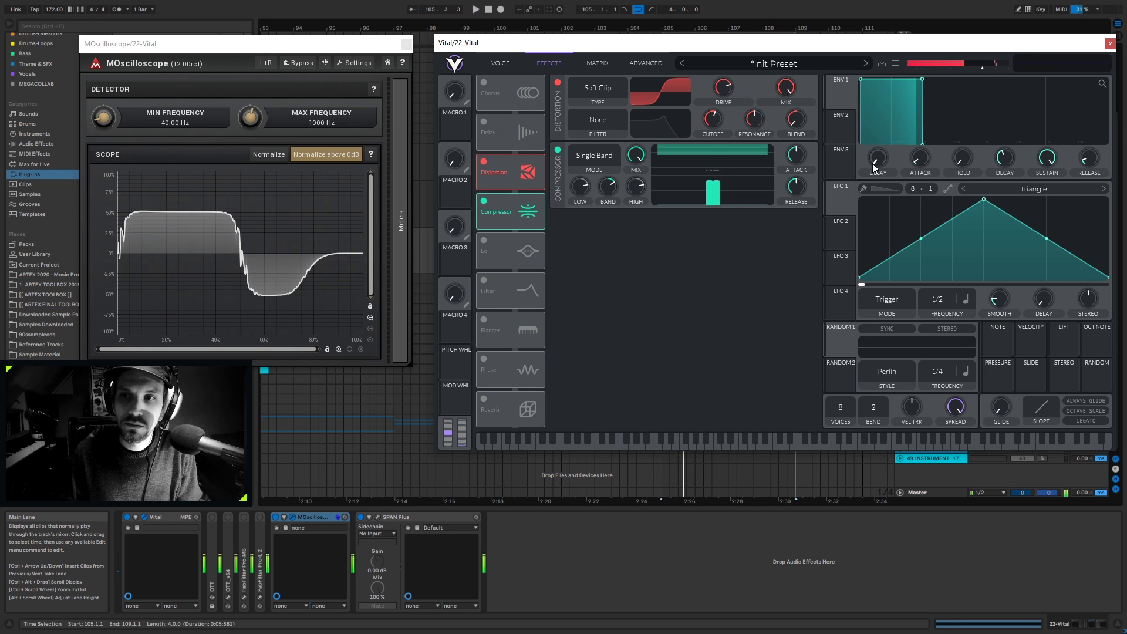
pyautogui.press('space')
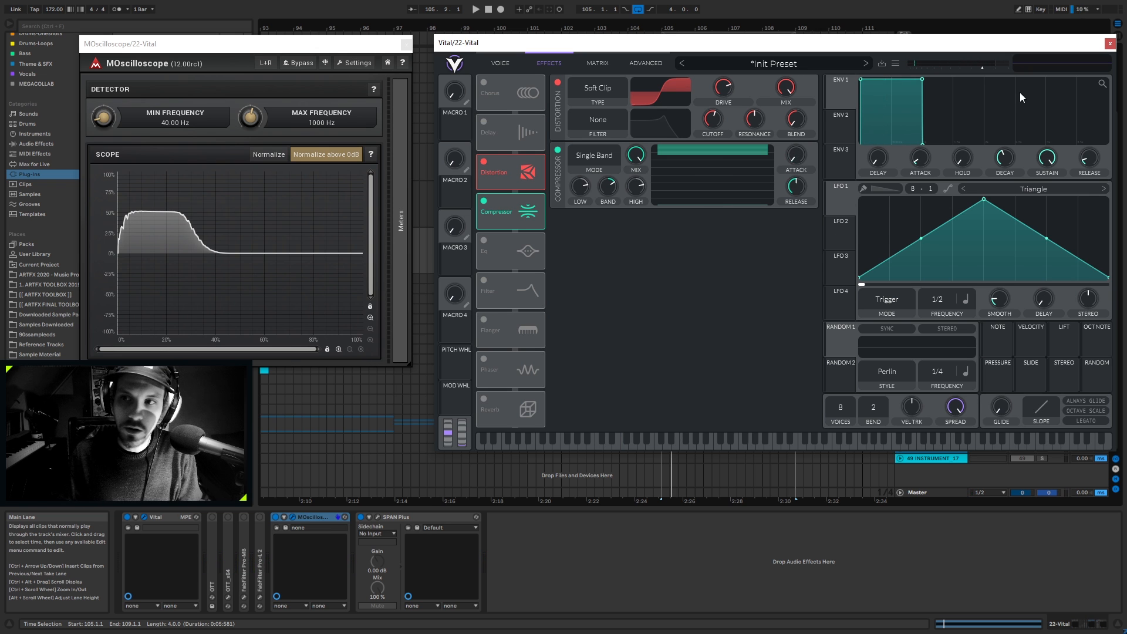
# Step: Check the start of the bass waveform against the compressor's Attack setting during loop playback, and close the Vital and oscilloscope windows
pyautogui.press('space')
pyautogui.press('space')
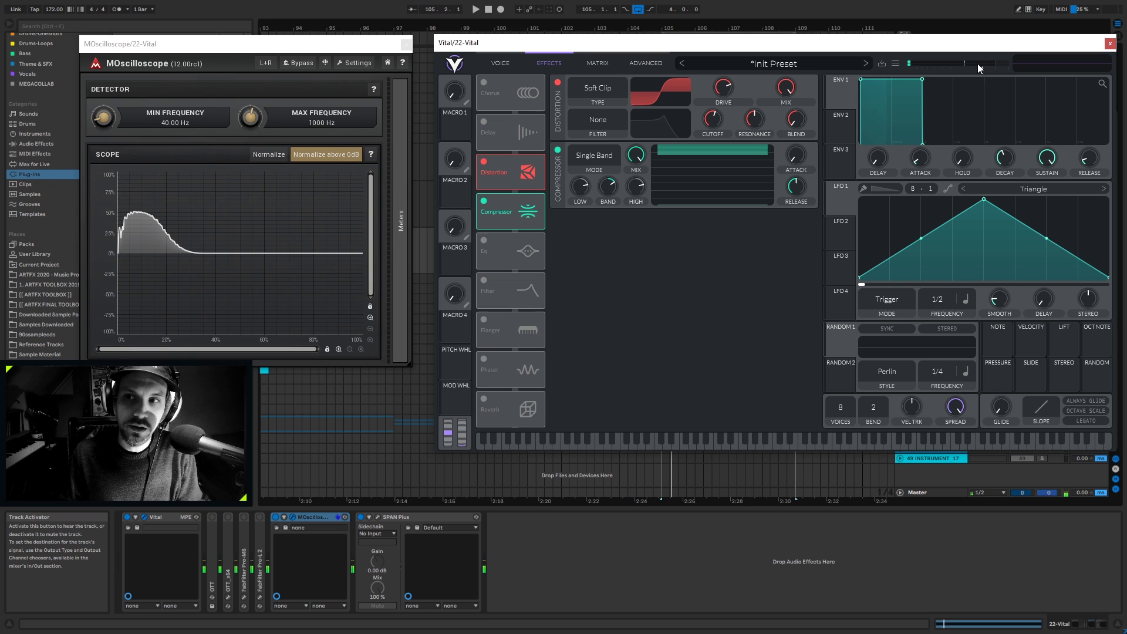
pyautogui.doubleClick(799, 157)
pyautogui.press('space')
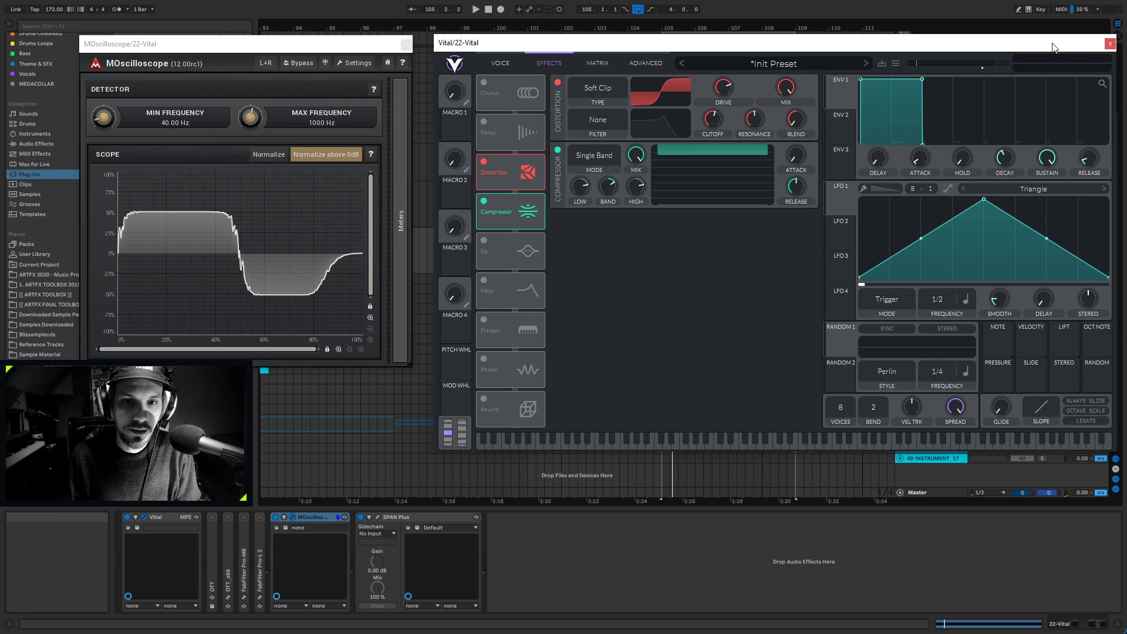
pyautogui.click(1109, 44)
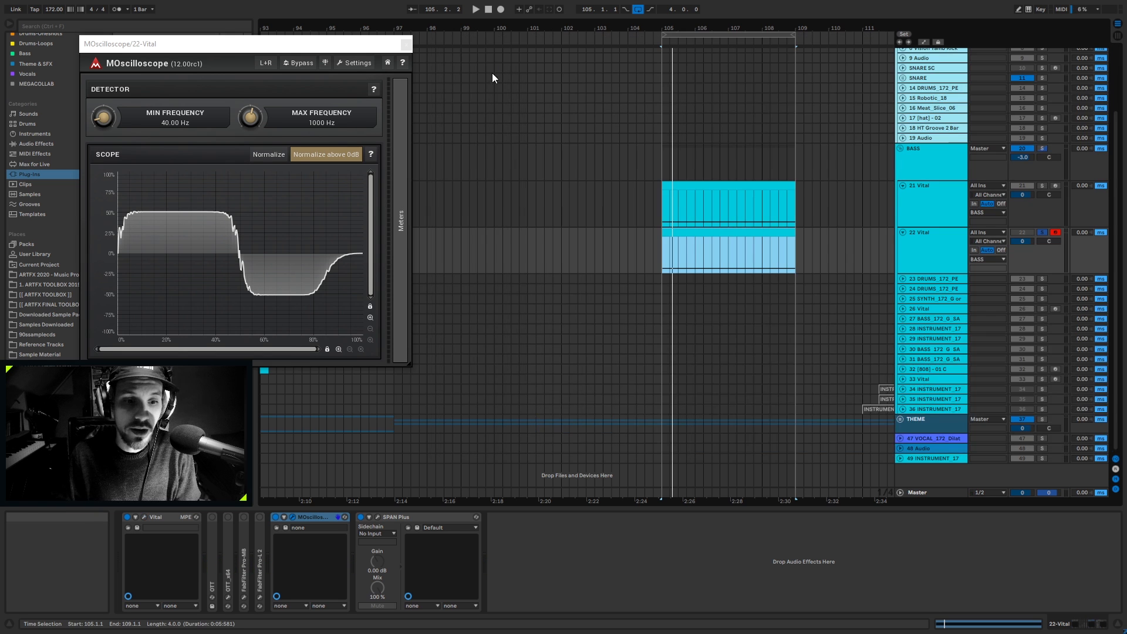
pyautogui.click(406, 44)
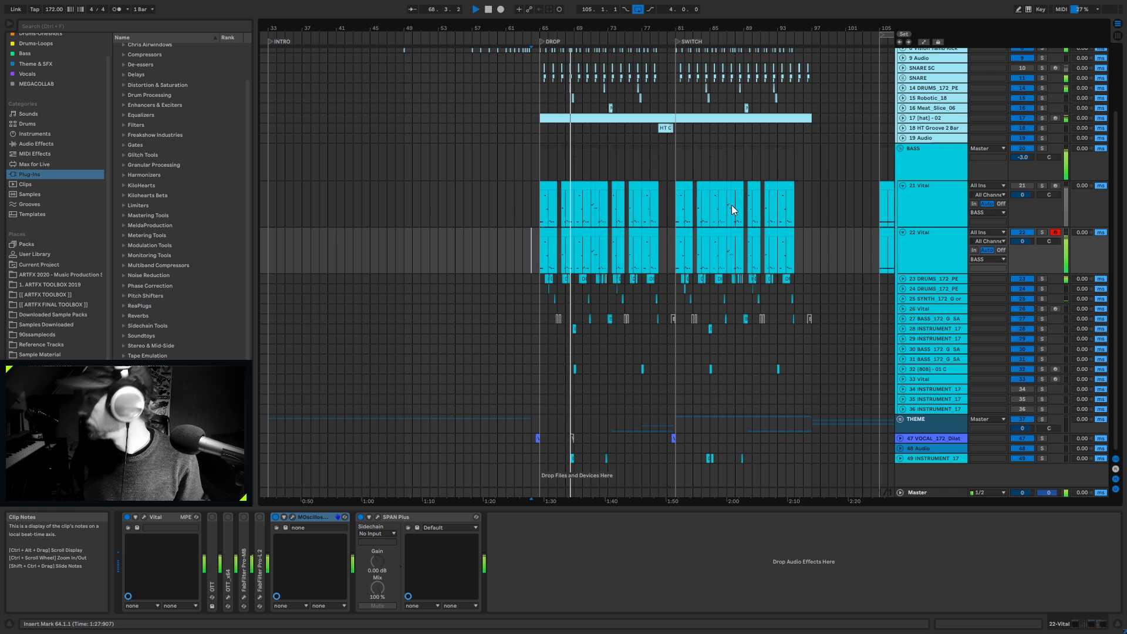
# Step: Play the drop with the 22 Vital bass, and compare it with the 21 Vital track active in its place
pyautogui.click(489, 10)
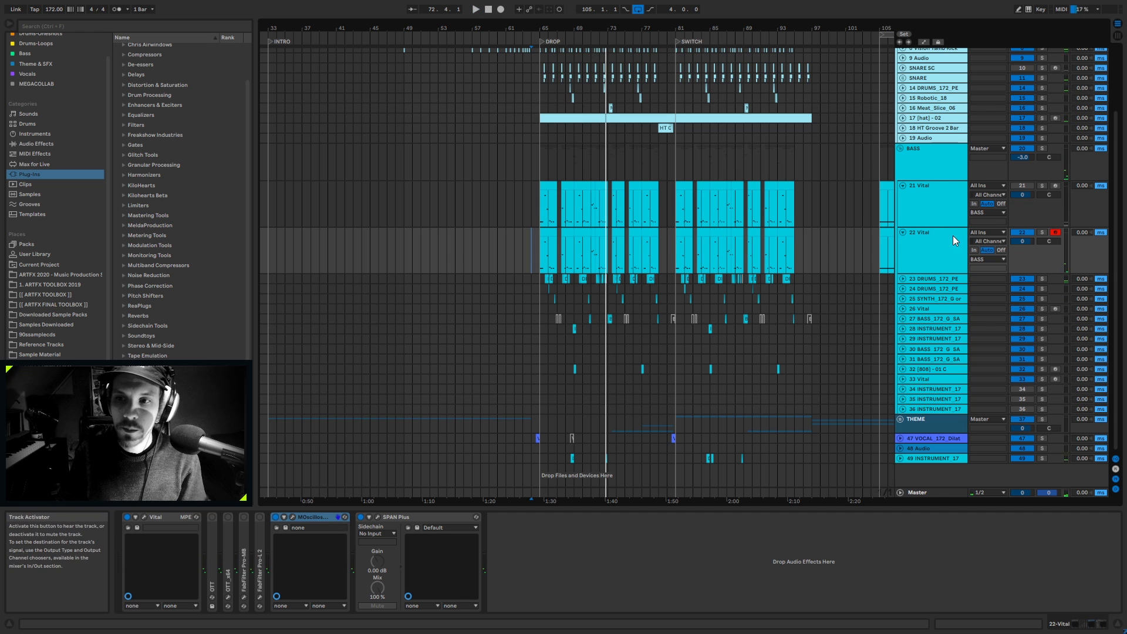
pyautogui.click(1012, 235)
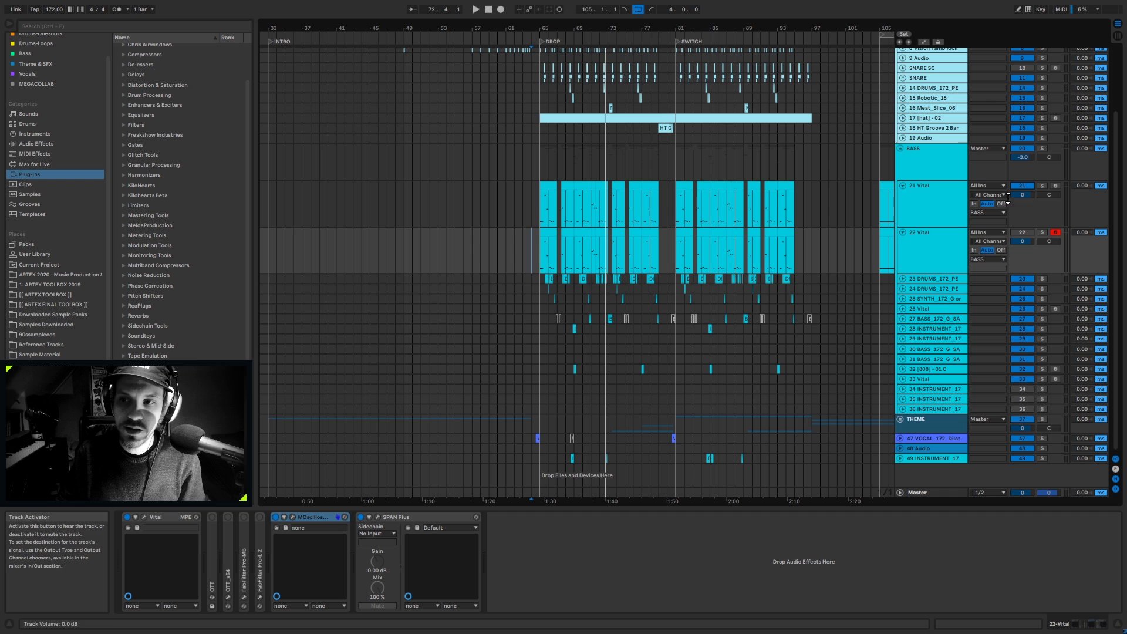
pyautogui.click(475, 10)
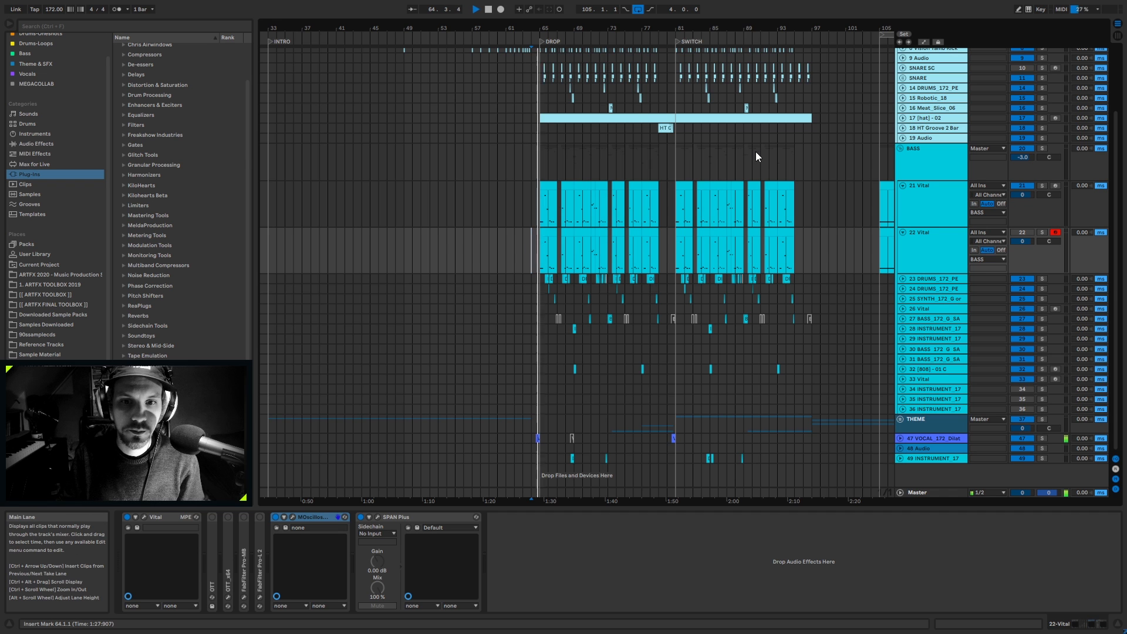
pyautogui.click(490, 12)
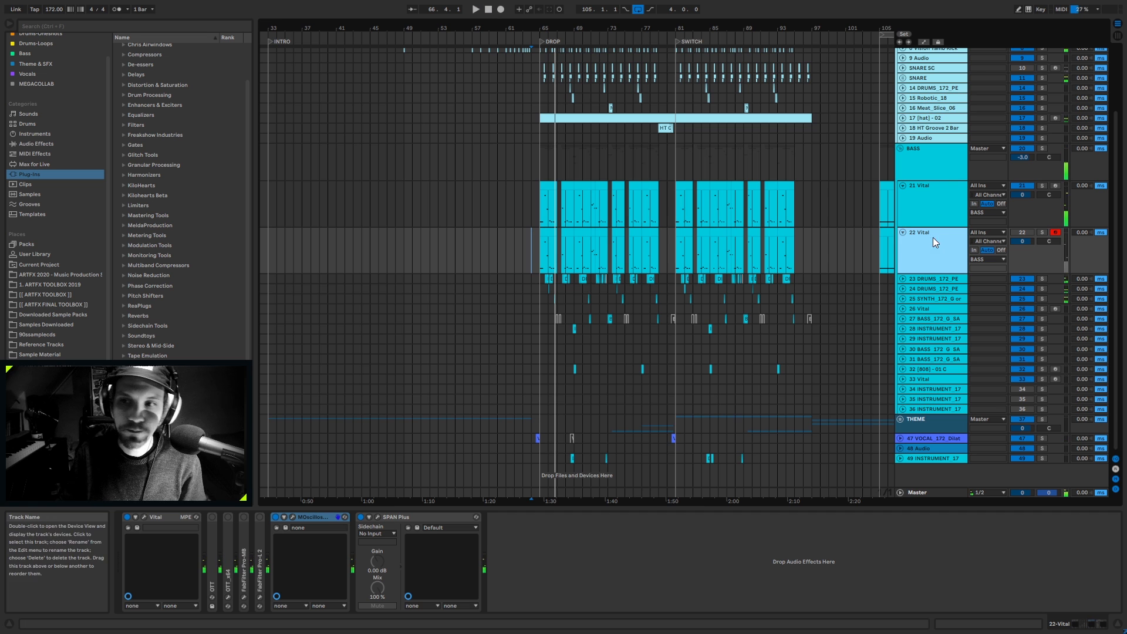
# Step: Deactivate the 21 Vital track and reactivate the 22 Vital track
pyautogui.click(917, 202)
pyautogui.click(1025, 186)
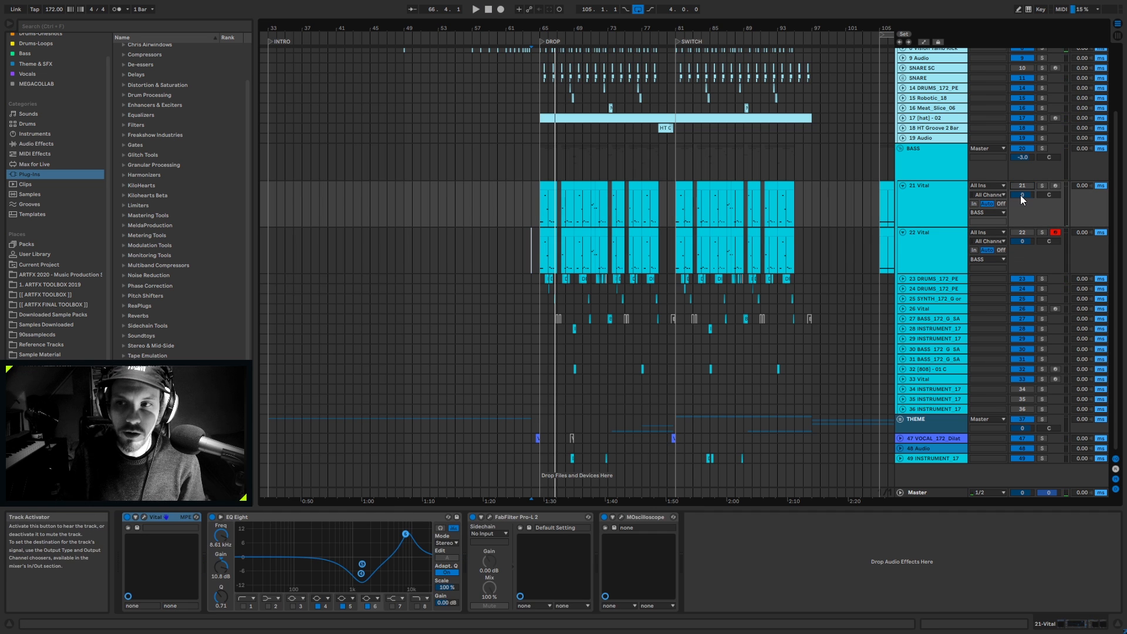
pyautogui.click(940, 242)
pyautogui.click(1031, 232)
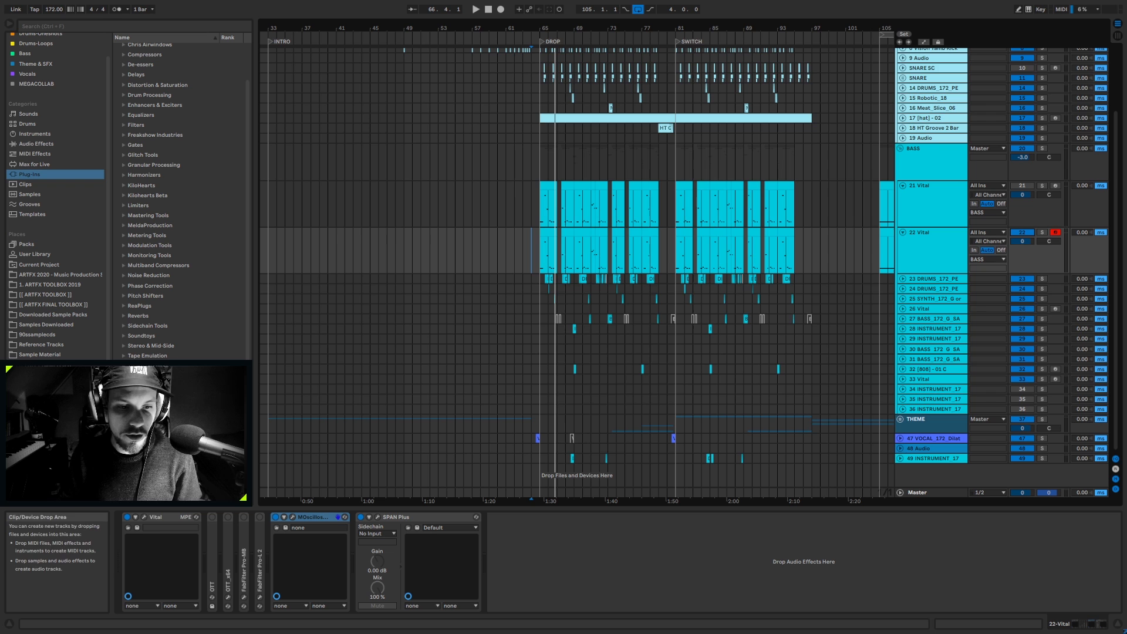
# Step: Enable the EQ effect in the 22 Vital instrument and boost its High shelf with a raised cutoff
pyautogui.hotkey('ctrl', 'alt', 'p')
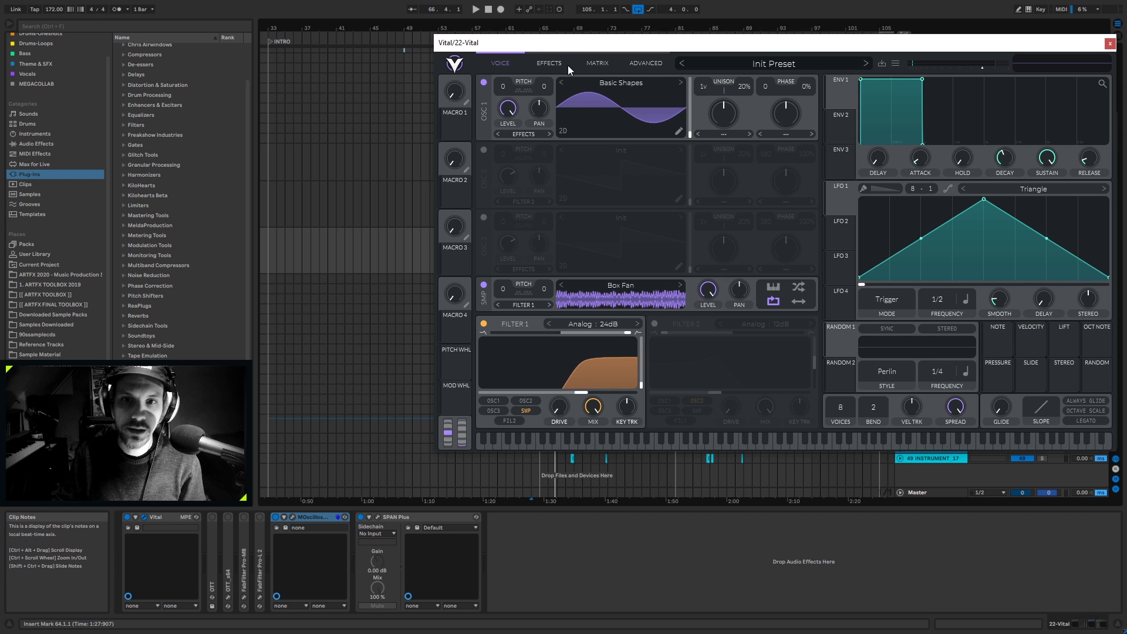
pyautogui.click(550, 63)
pyautogui.click(483, 241)
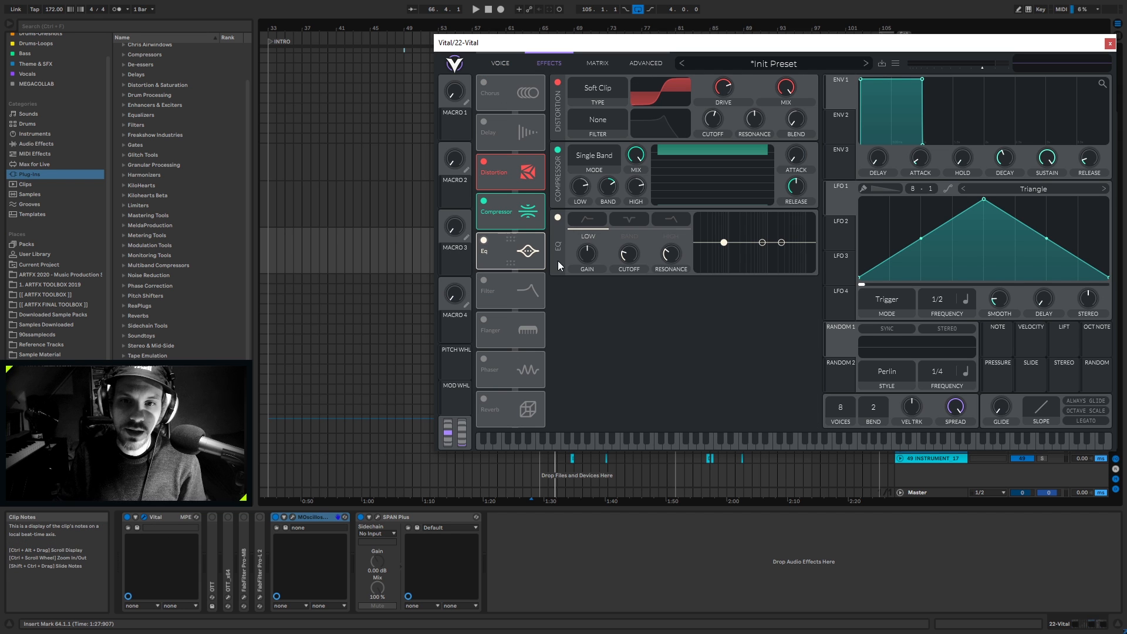
pyautogui.click(781, 242)
pyautogui.moveTo(782, 242); pyautogui.dragTo(794, 226)
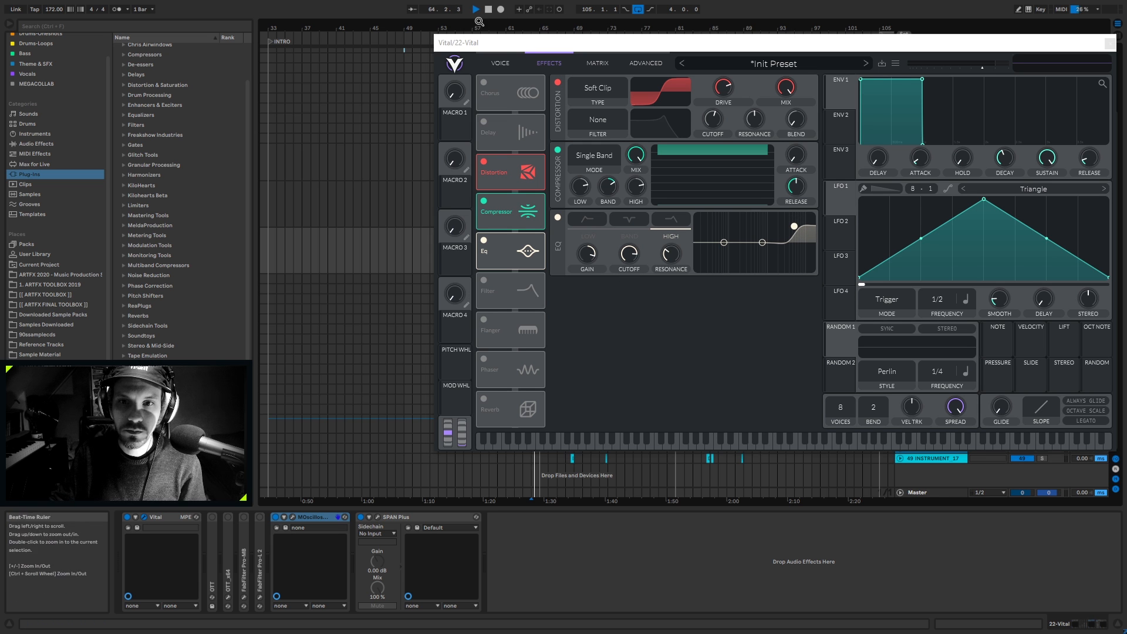
# Step: Raise the High shelf of Vital's EQ further while the drop plays, and close the Vital window
pyautogui.press('space')
pyautogui.moveTo(506, 44); pyautogui.dragTo(460, 58)
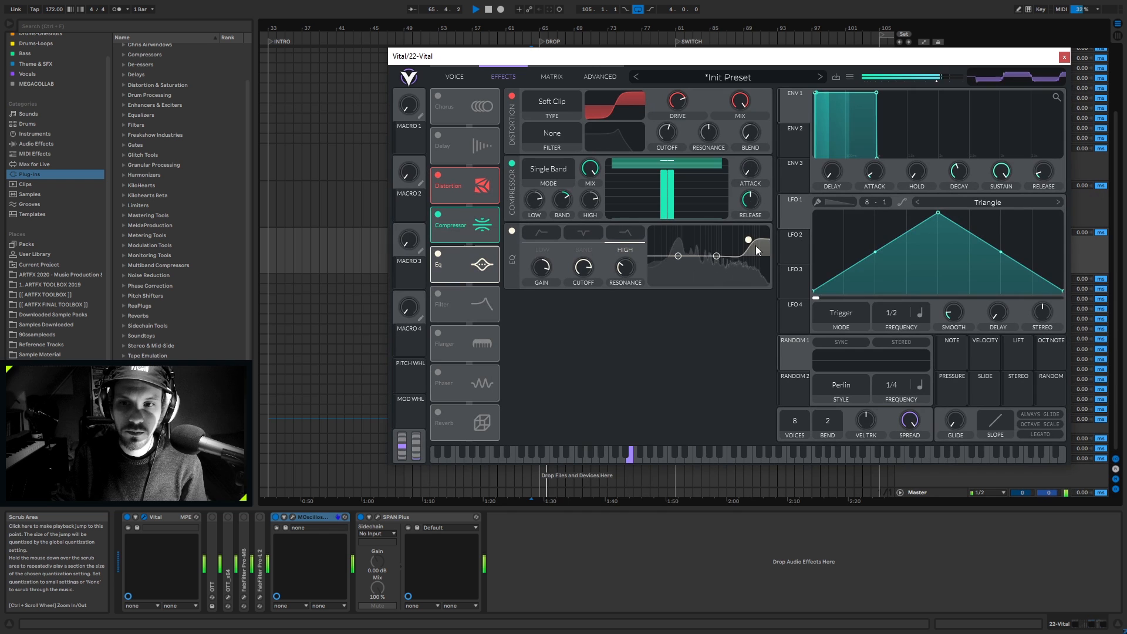
pyautogui.moveTo(748, 239); pyautogui.dragTo(747, 231)
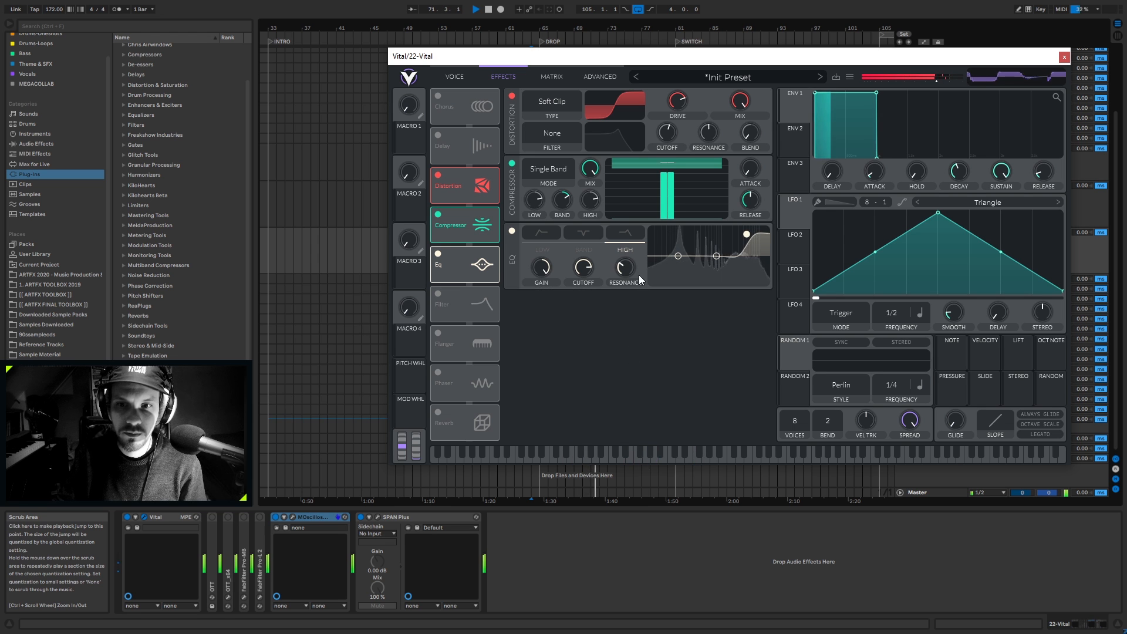
pyautogui.press('space')
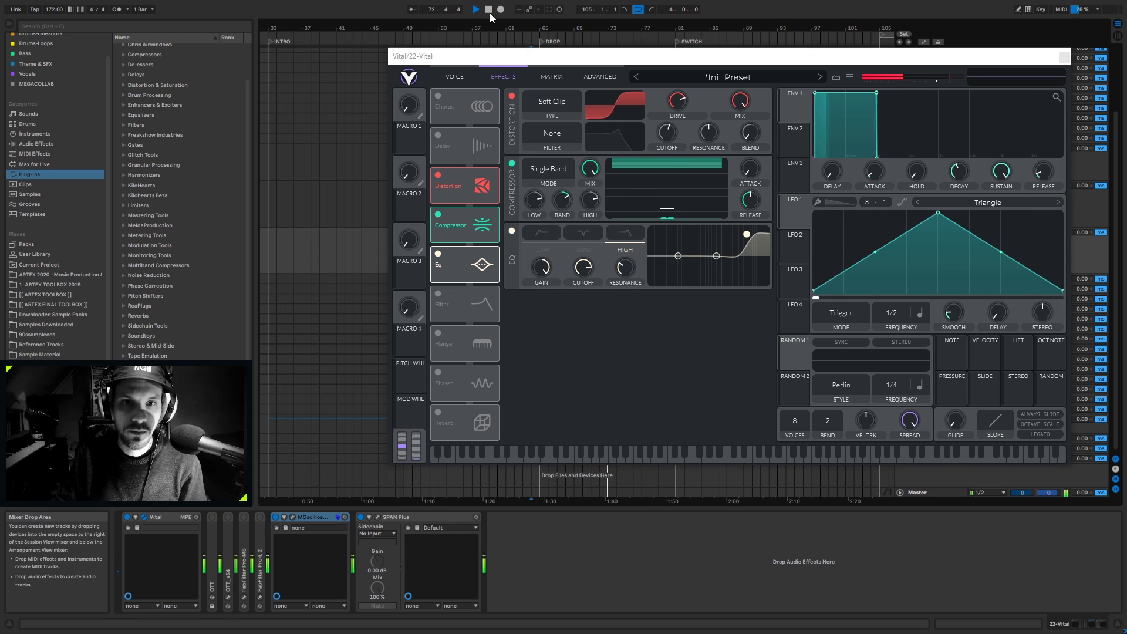
pyautogui.click(1061, 59)
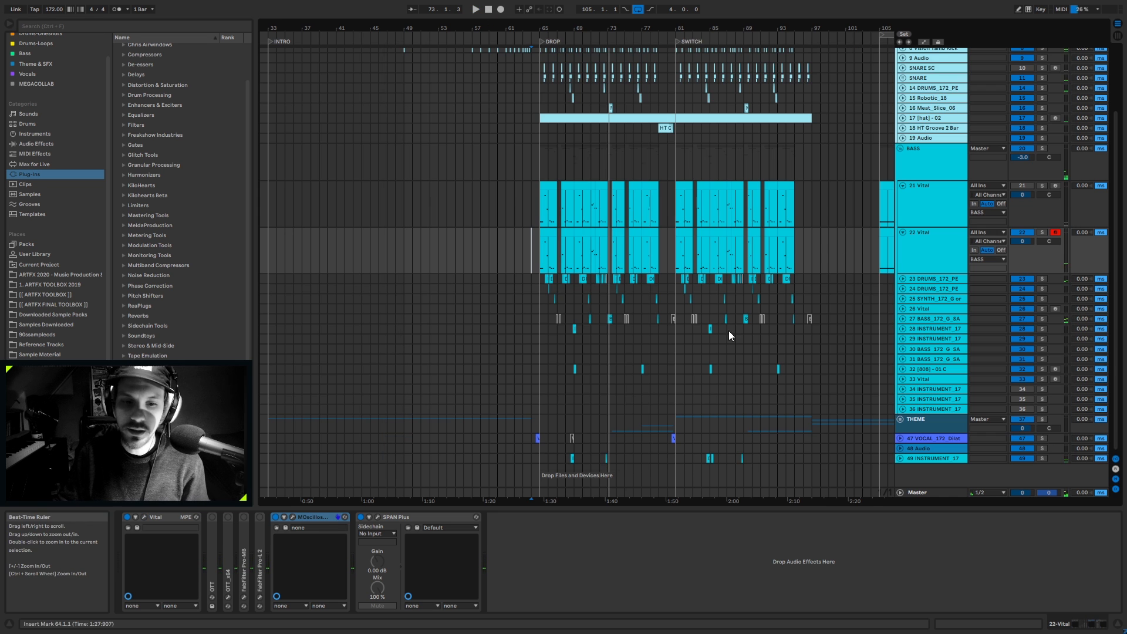
# Step: Open MOscilloscope on the 22 Vital track and check the bass waveform while the drop plays
pyautogui.click(293, 517)
pyautogui.click(476, 10)
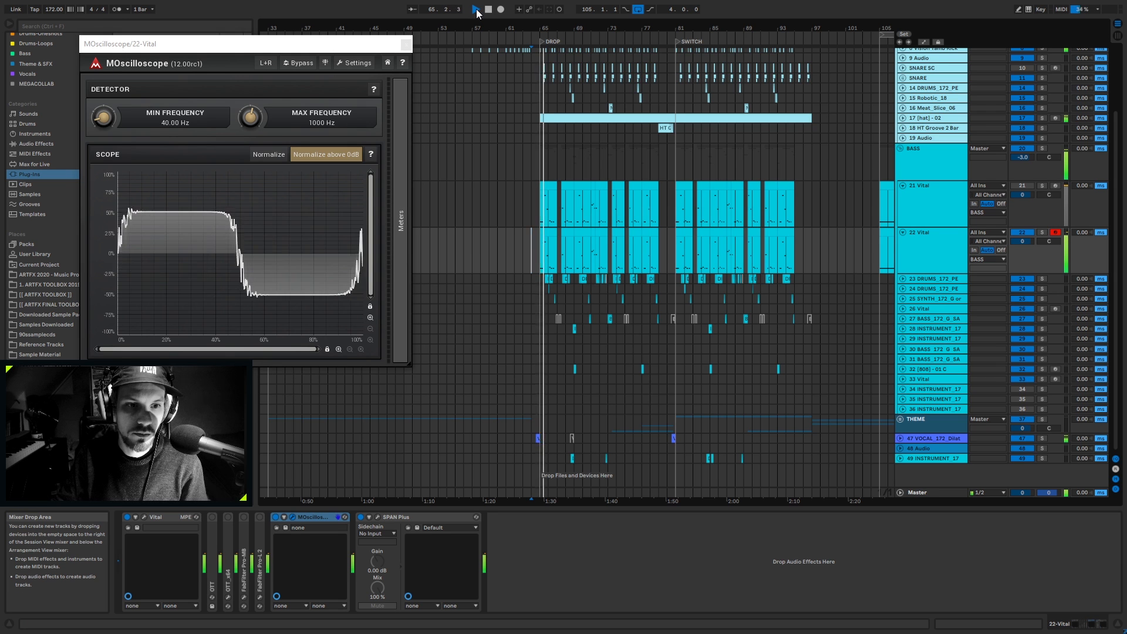
pyautogui.click(488, 10)
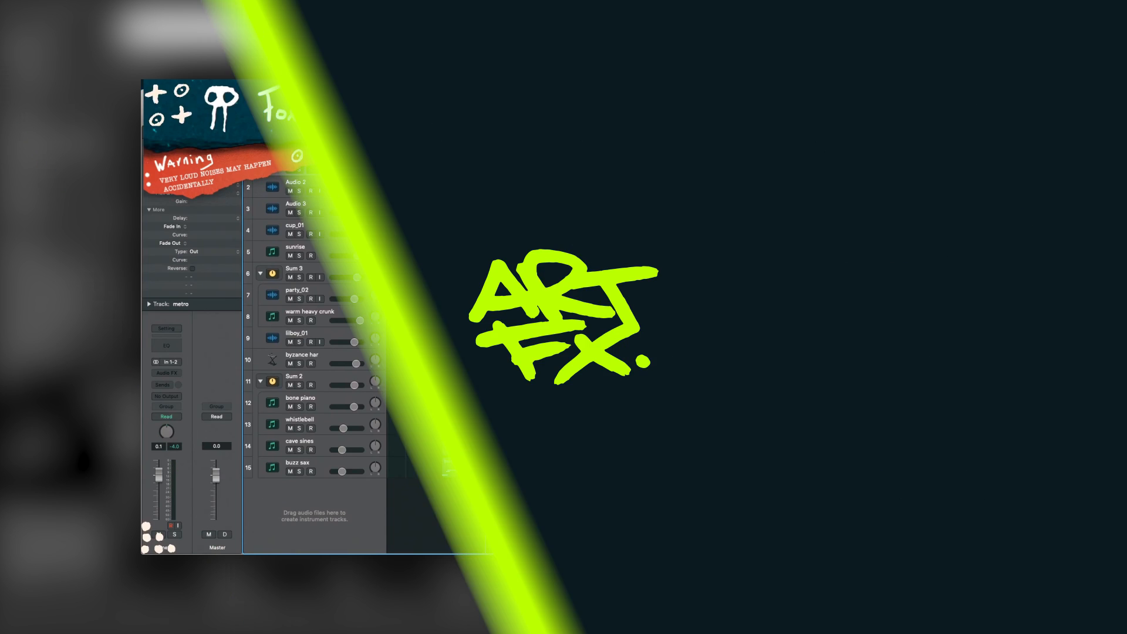
# Step: In Logic Pro, select all regions from bar 17 to 33 and duplicate them directly after the existing section
pyautogui.hscroll(5, 713, 343)
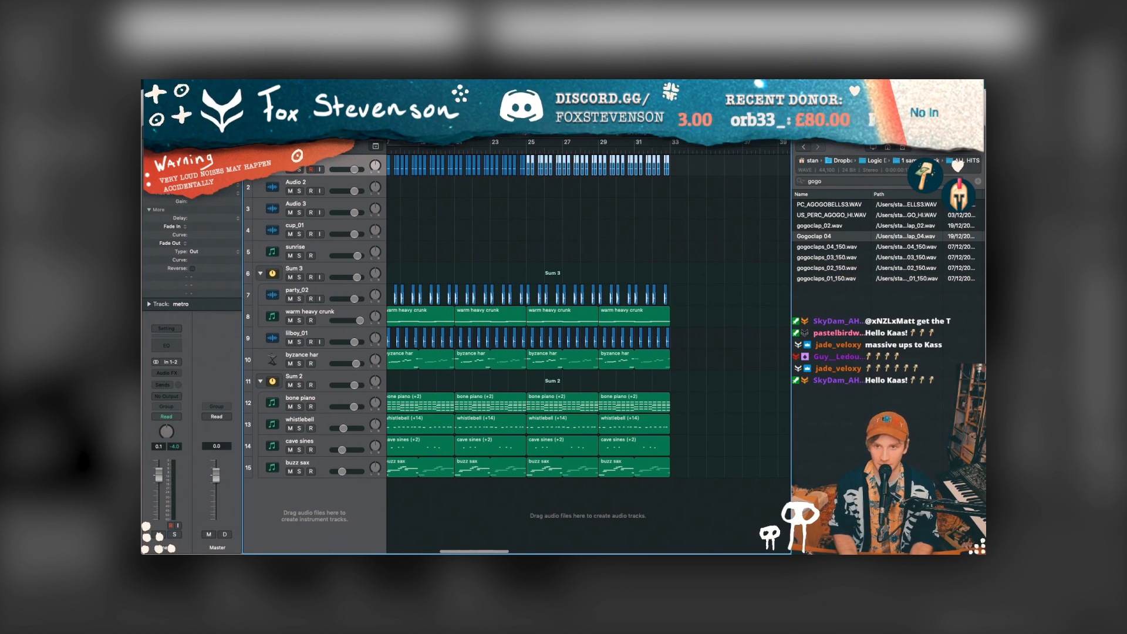
pyautogui.scroll(-5, 587, 347)
pyautogui.hscroll(-4, 587, 347)
pyautogui.scroll(3, 587, 346)
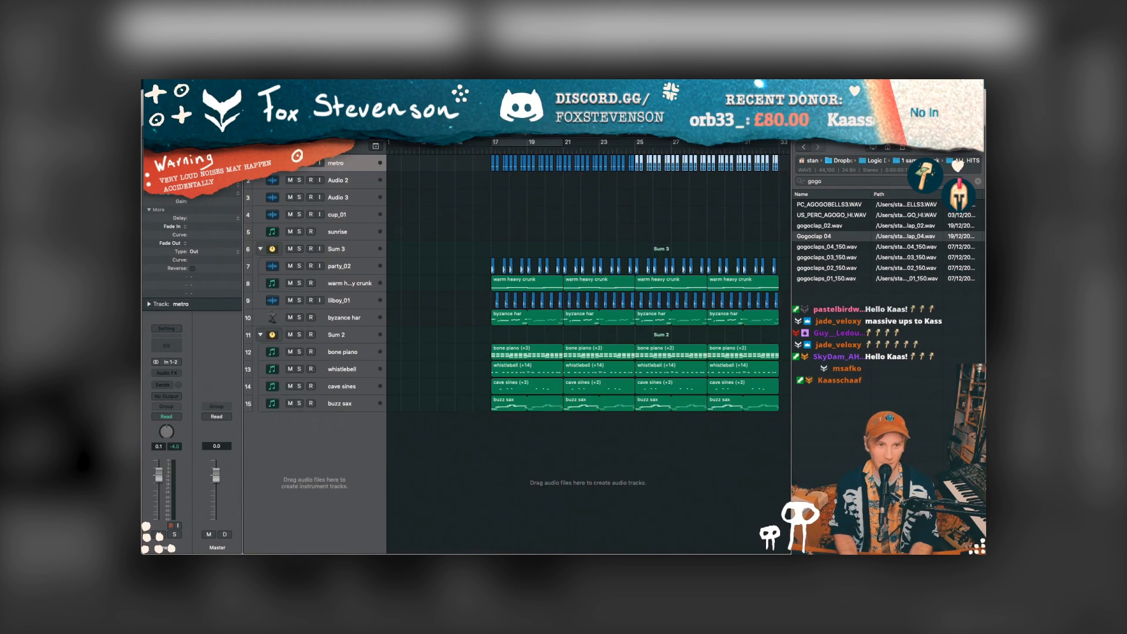
pyautogui.click(593, 180)
pyautogui.scroll(-3, 587, 247)
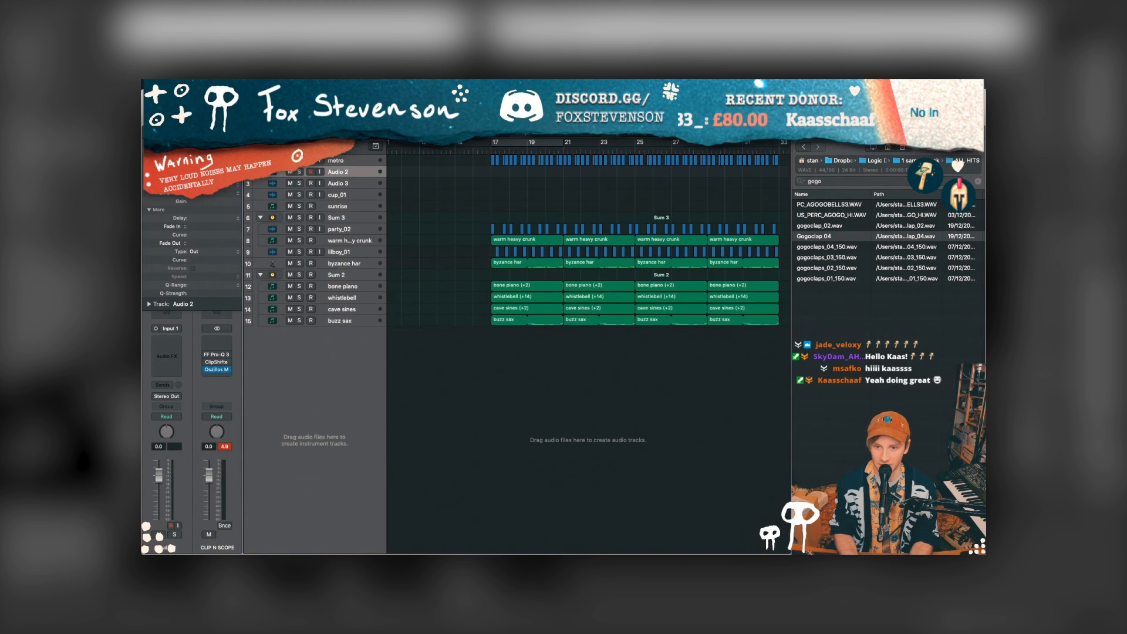
pyautogui.hscroll(3, 675, 286)
pyautogui.moveTo(722, 353); pyautogui.dragTo(407, 157)
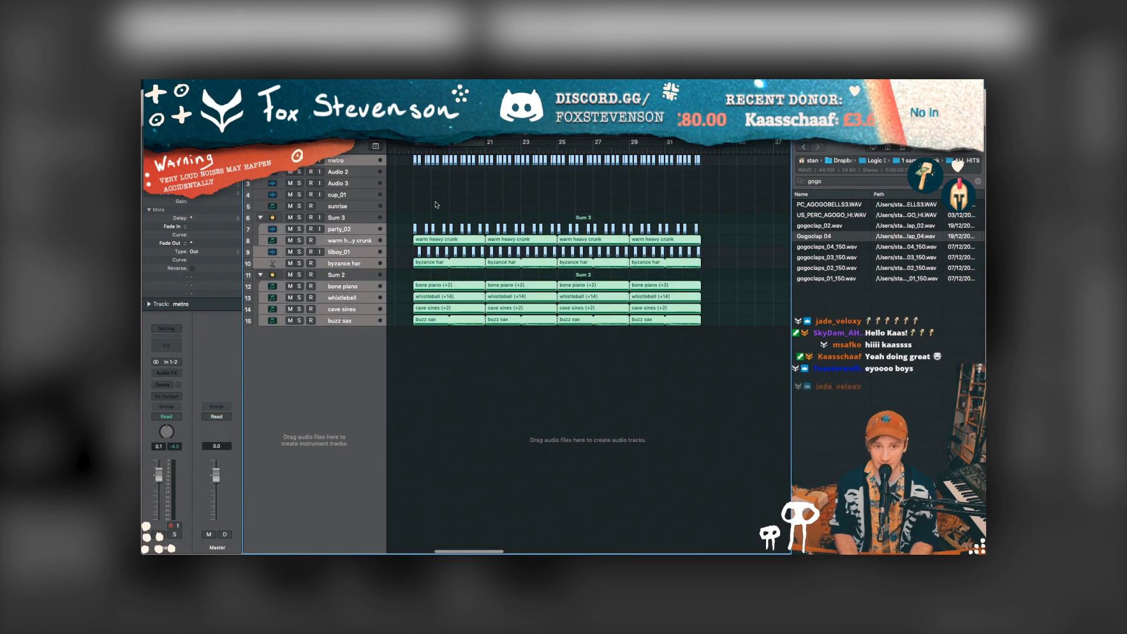
pyautogui.moveTo(526, 241); pyautogui.dragTo(757, 254)
pyautogui.hscroll(-2, 757, 254)
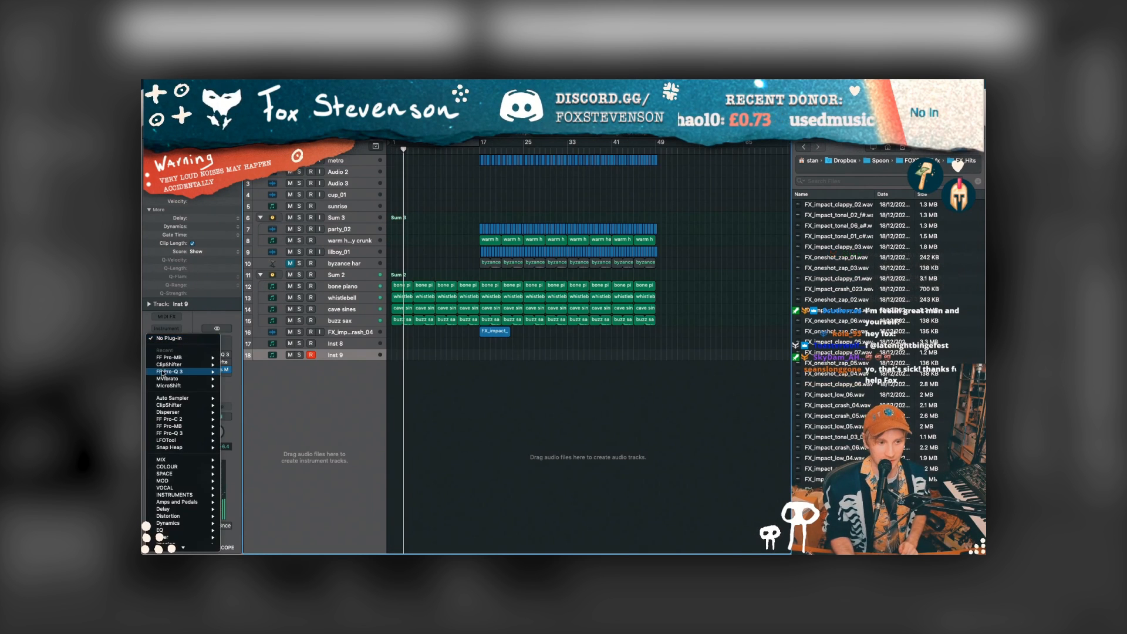
# Step: Load Serum as the instrument on the Inst 9 track and solo the track
pyautogui.click(166, 329)
pyautogui.click(167, 328)
pyautogui.click(167, 351)
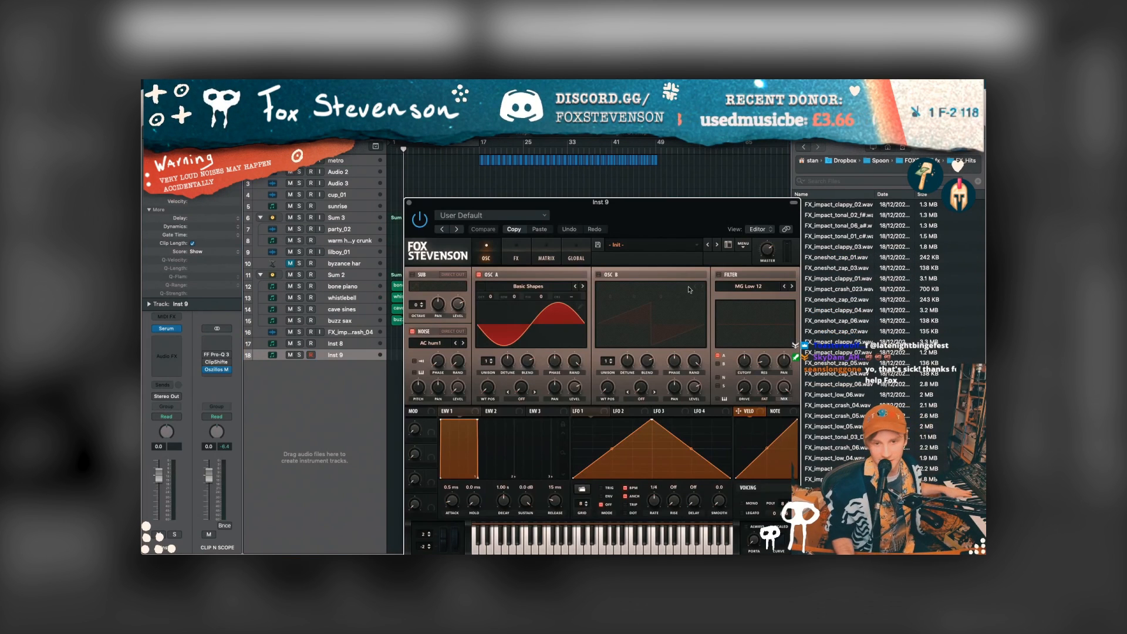
pyautogui.click(299, 355)
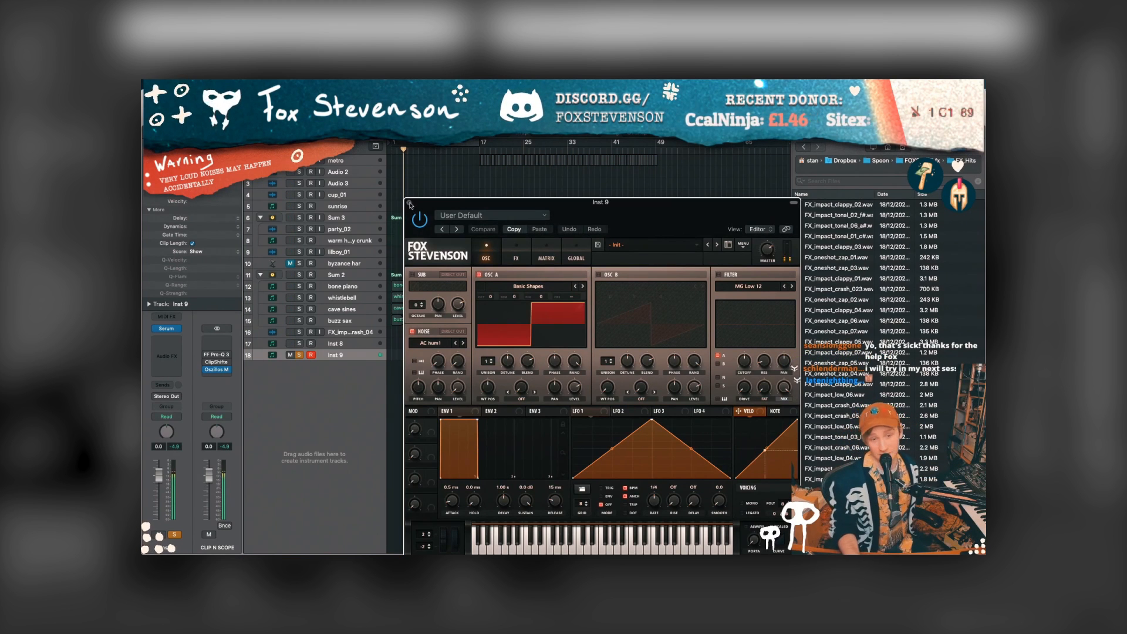
# Step: Close the Serum window, bring up the Oszillos Mega Scope and add Xfer Records OTT to the Inst 9 track
pyautogui.click(409, 202)
pyautogui.click(173, 347)
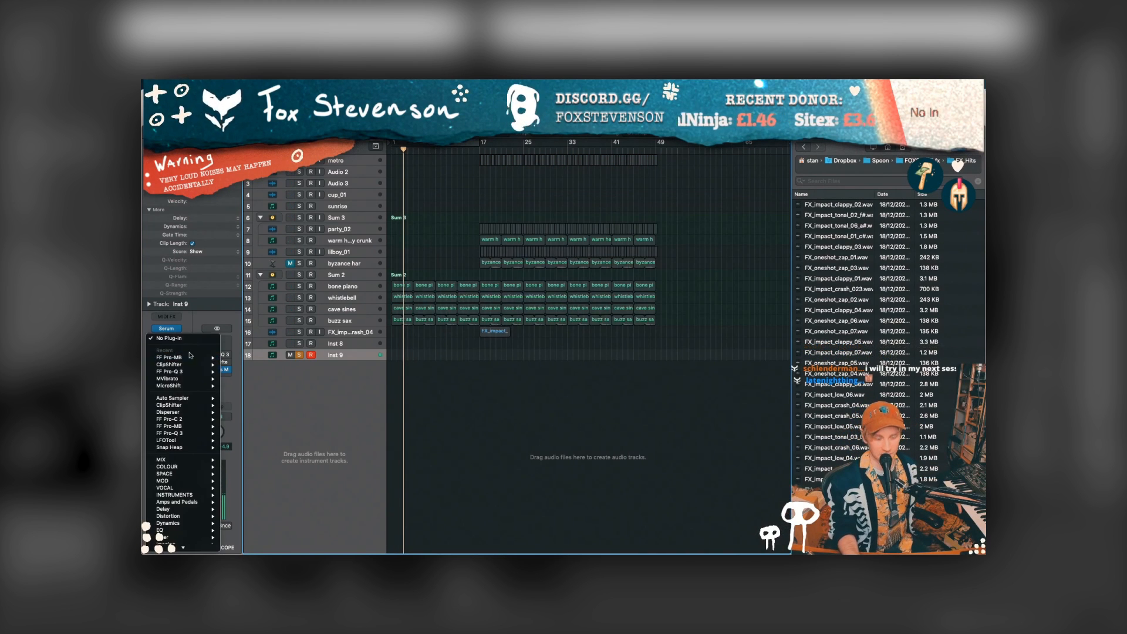
pyautogui.click(142, 353)
pyautogui.press('v')
pyautogui.click(166, 356)
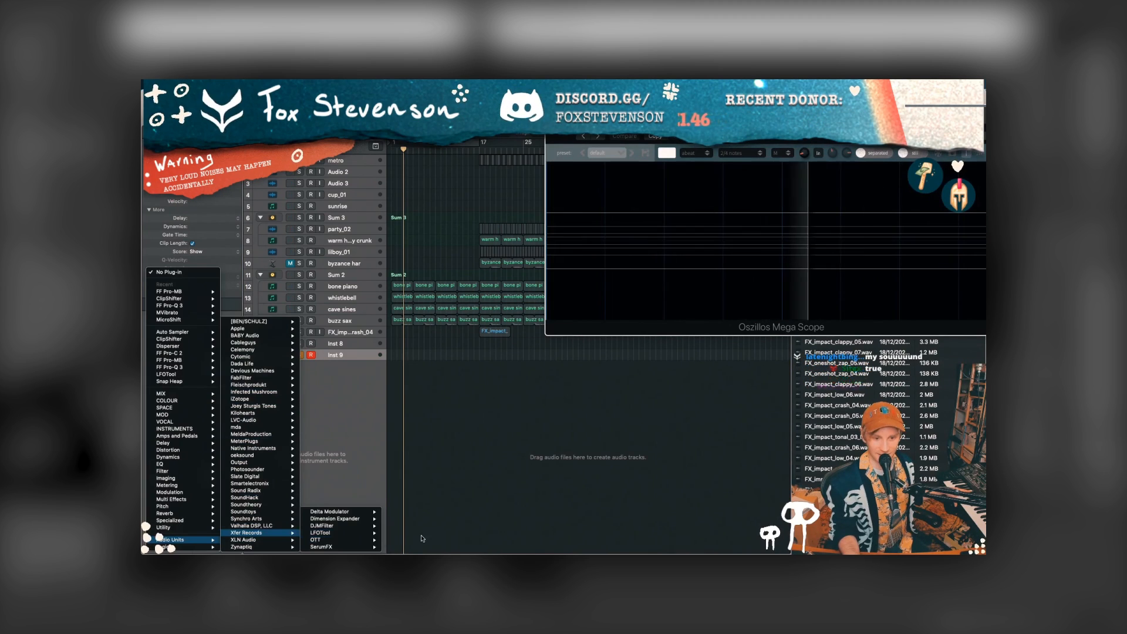
pyautogui.click(394, 542)
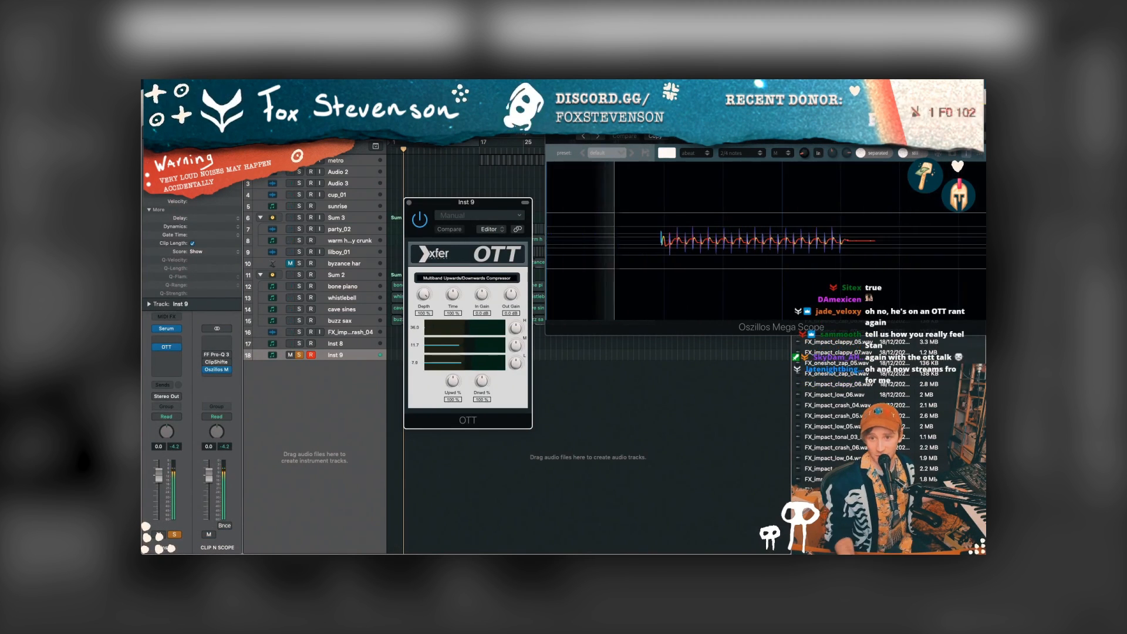
# Step: Examine the OTT-processed waveform in the Oszillos Mega Scope beside the OTT window, and close both plug-in windows
pyautogui.moveTo(695, 327); pyautogui.dragTo(527, 342)
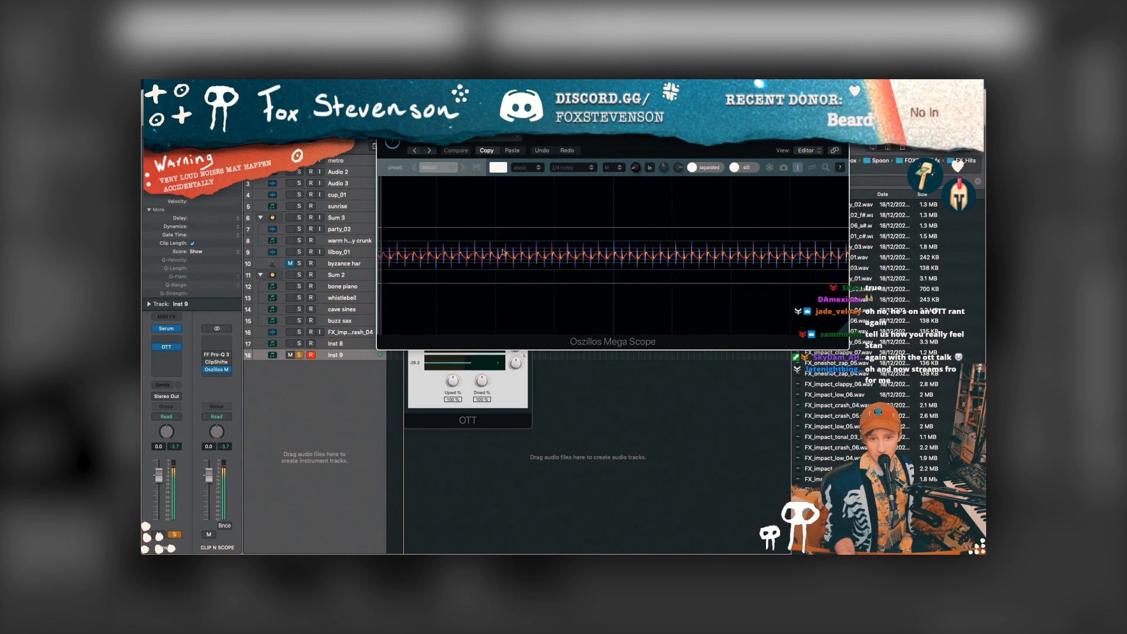
pyautogui.moveTo(499, 126); pyautogui.dragTo(567, 120)
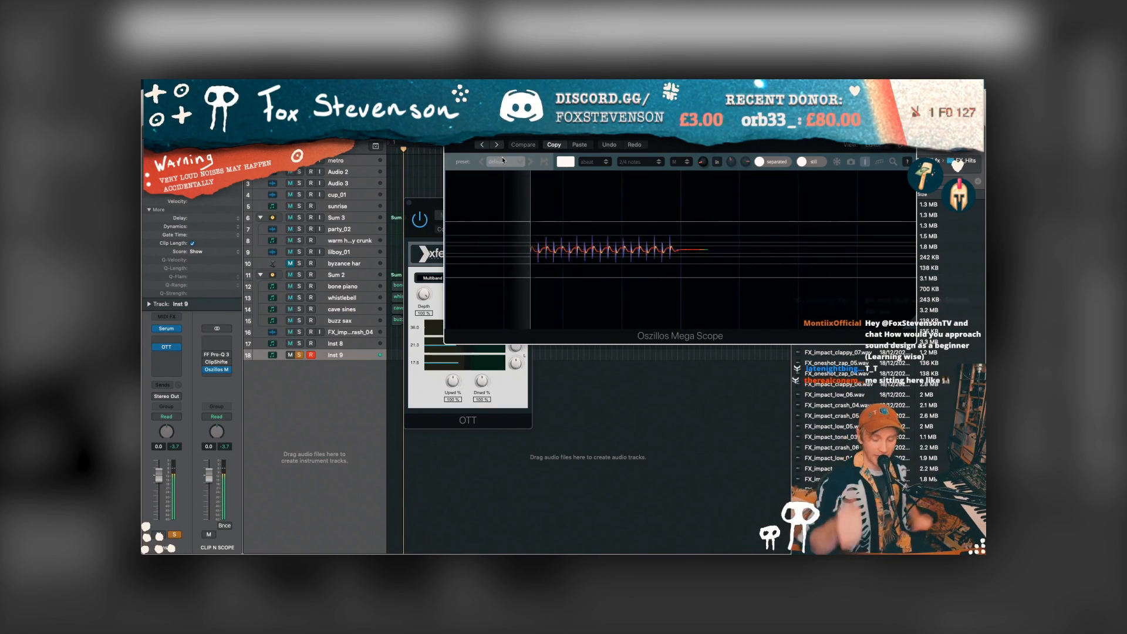
pyautogui.press('space')
pyautogui.press('super+w')
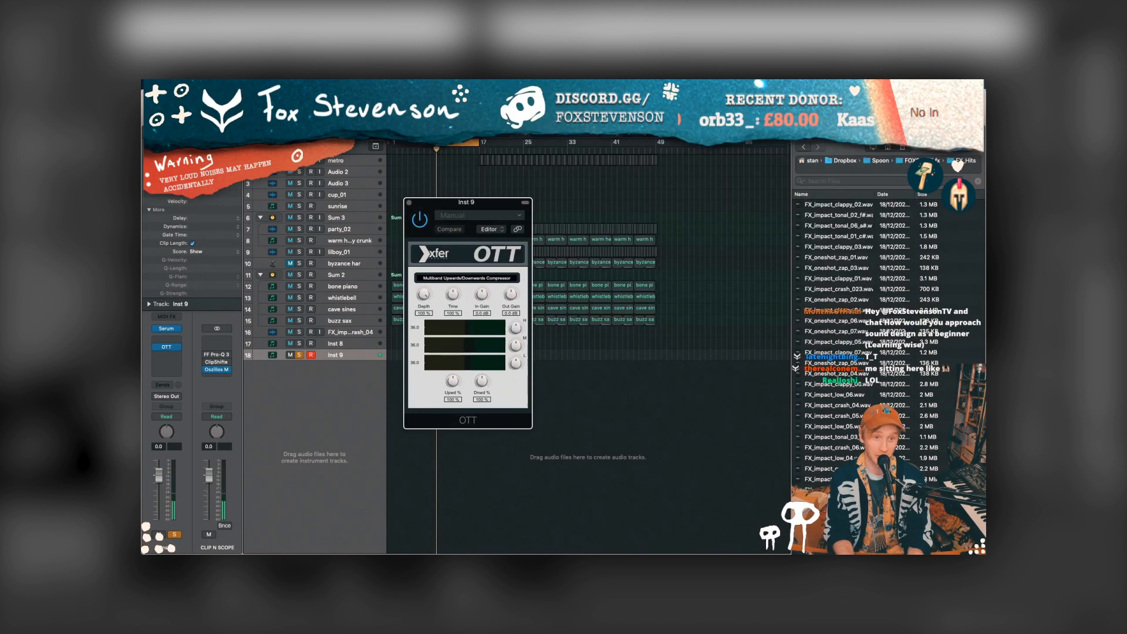
pyautogui.press('super+w')
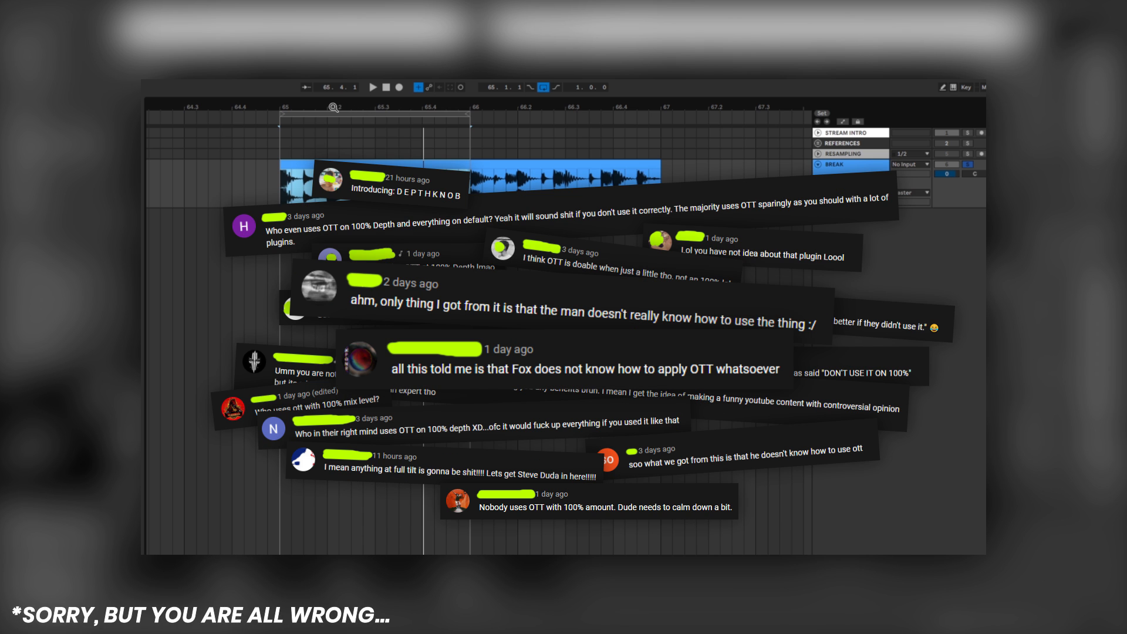
# Step: In Ableton Live, play the first bar of the BREAK loop from bar 65 and stop playback
pyautogui.moveTo(333, 108); pyautogui.dragTo(334, 156)
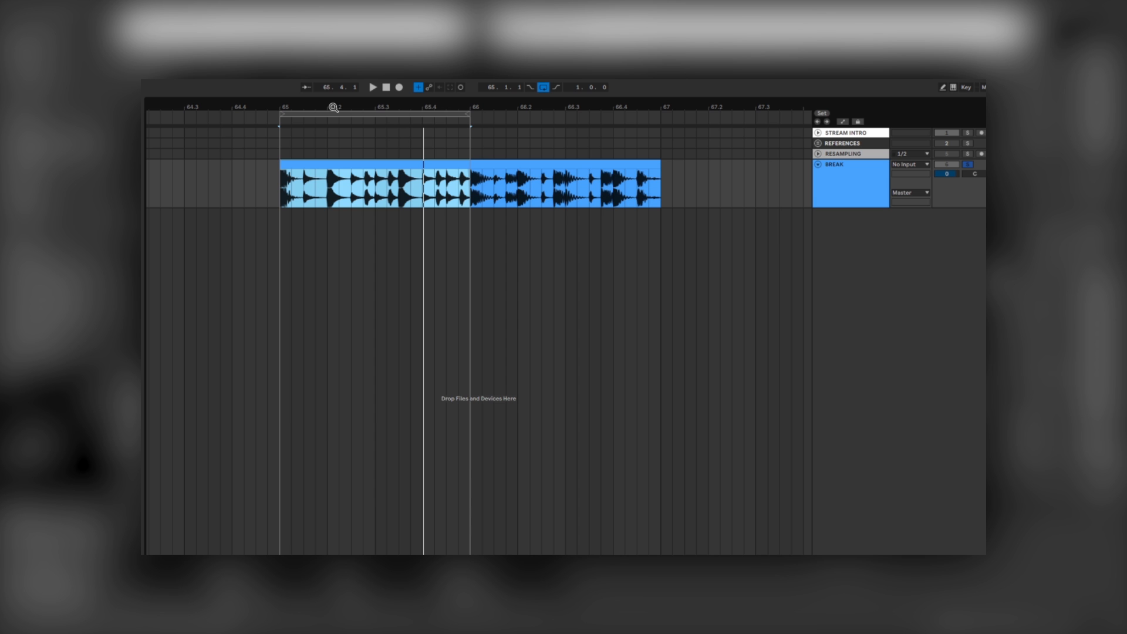
pyautogui.moveTo(334, 108); pyautogui.dragTo(342, 157)
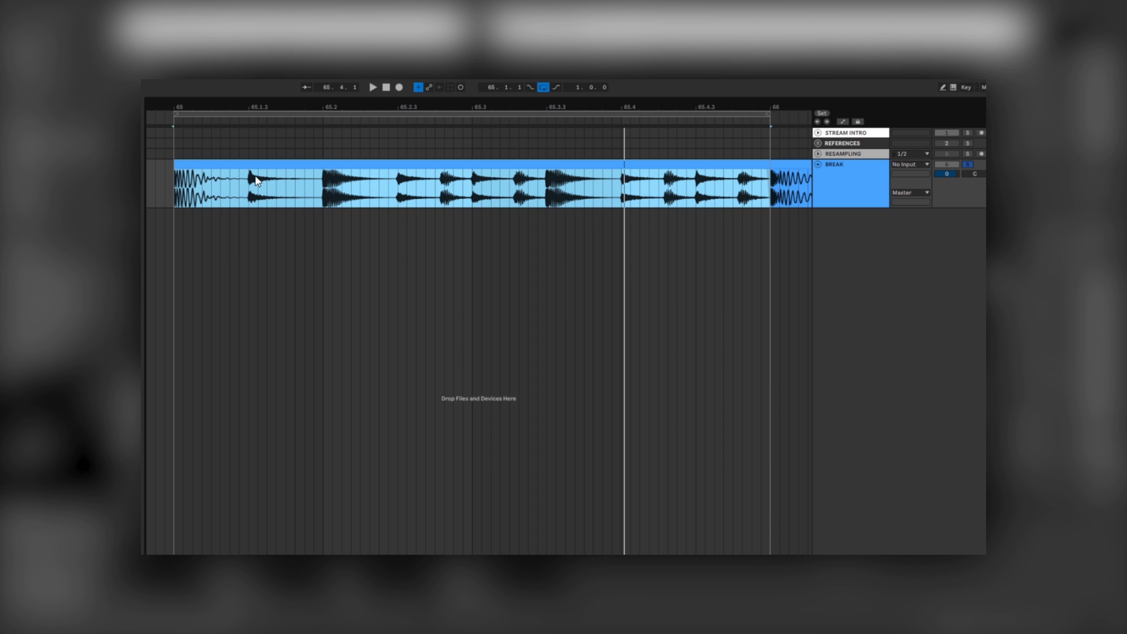
pyautogui.press('space')
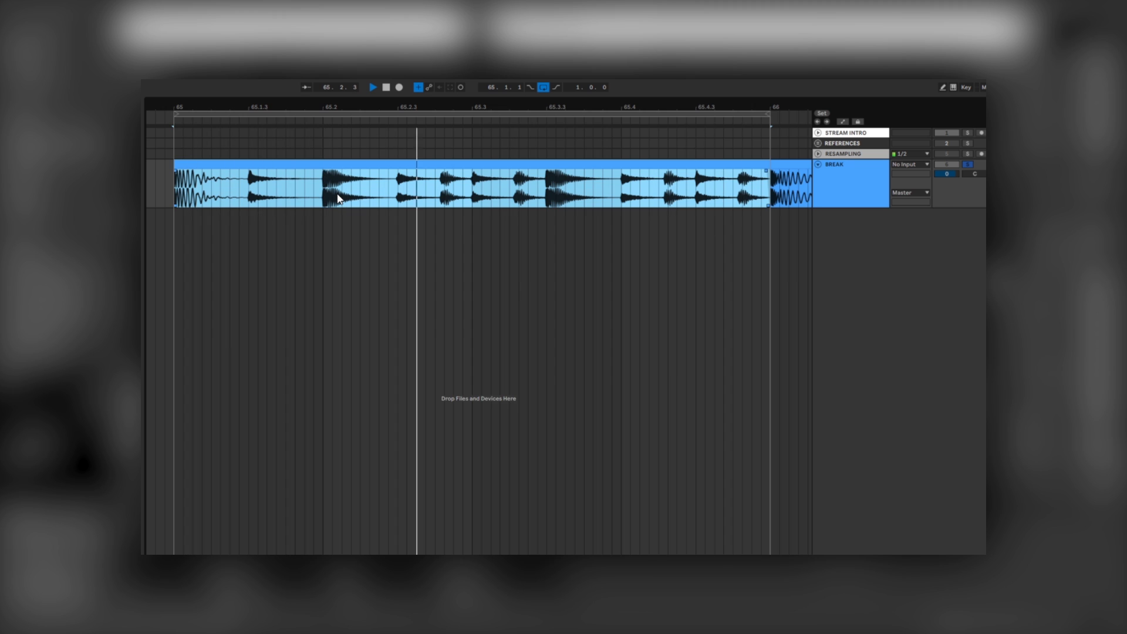
pyautogui.press('space')
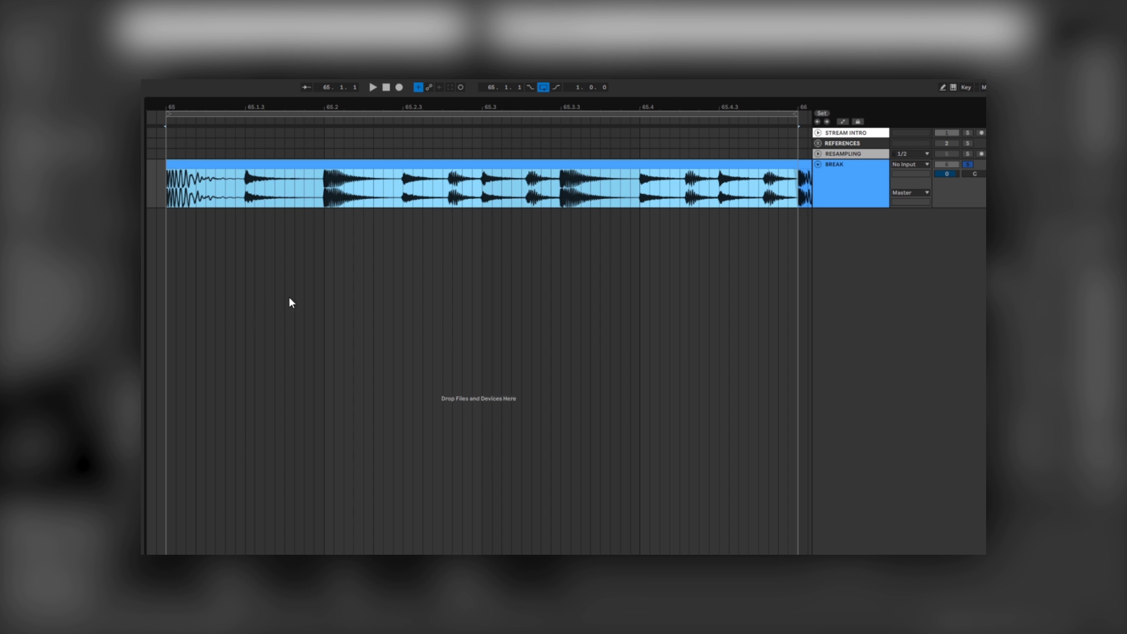
# Step: Add Xfer OTT to the BREAK track and set its Depth to 0%
pyautogui.moveTo(144, 265); pyautogui.dragTo(427, 188)
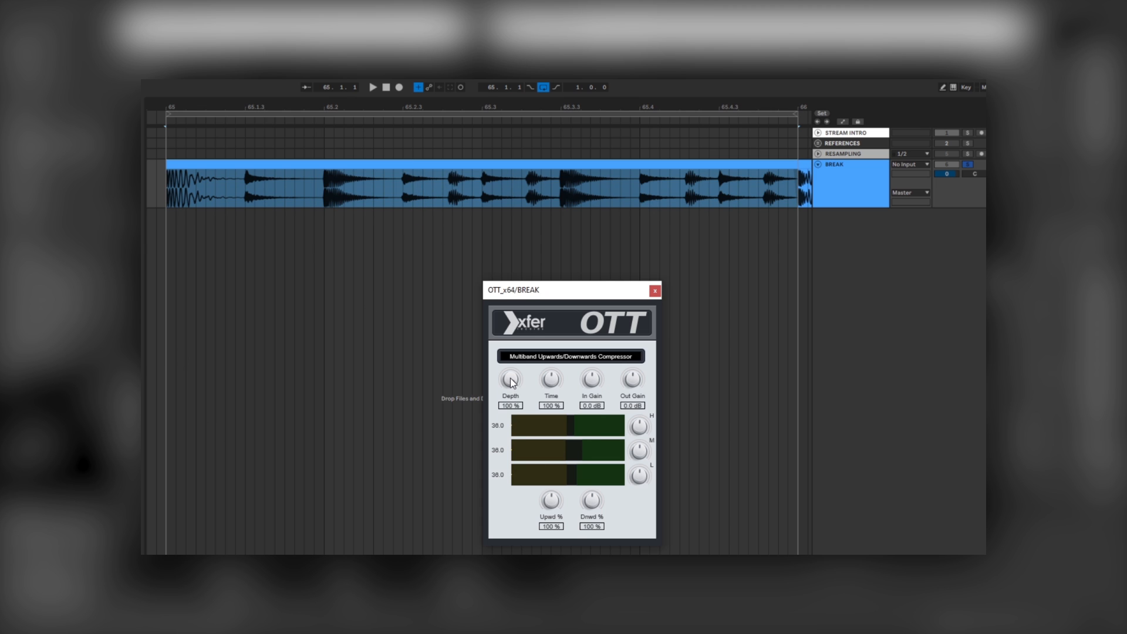
pyautogui.moveTo(511, 381); pyautogui.dragTo(510, 388)
pyautogui.moveTo(504, 483); pyautogui.dragTo(504, 514)
# Step: Arm the unfolded RESAMPLING track and record bar 65 of the BREAK loop through OTT onto it
pyautogui.click(818, 154)
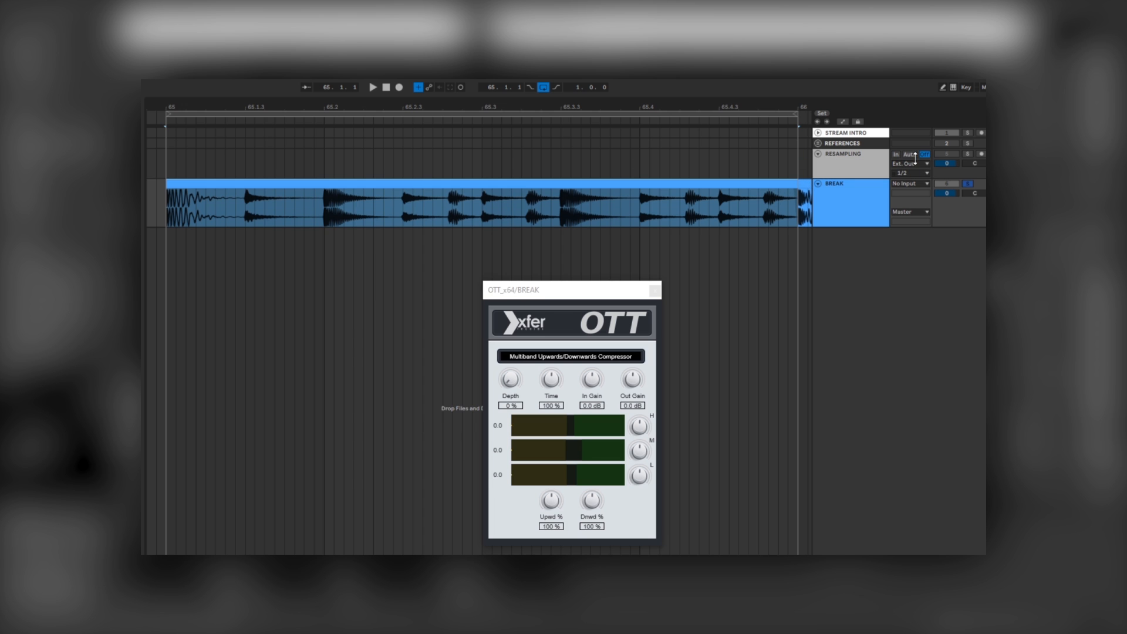
pyautogui.click(981, 154)
pyautogui.click(397, 87)
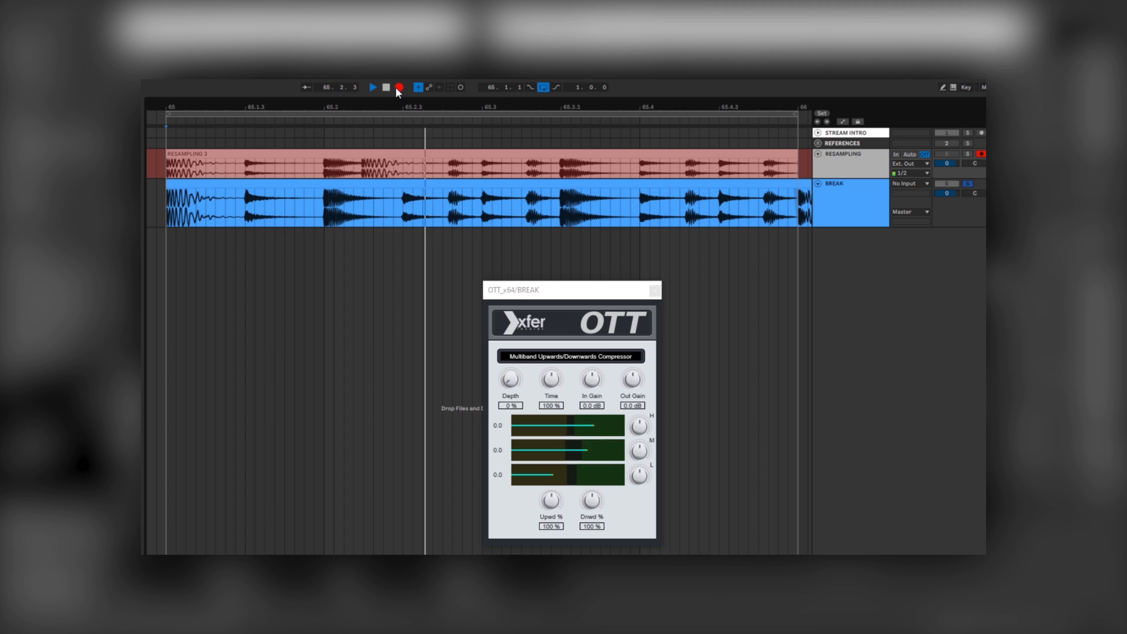
pyautogui.press('space')
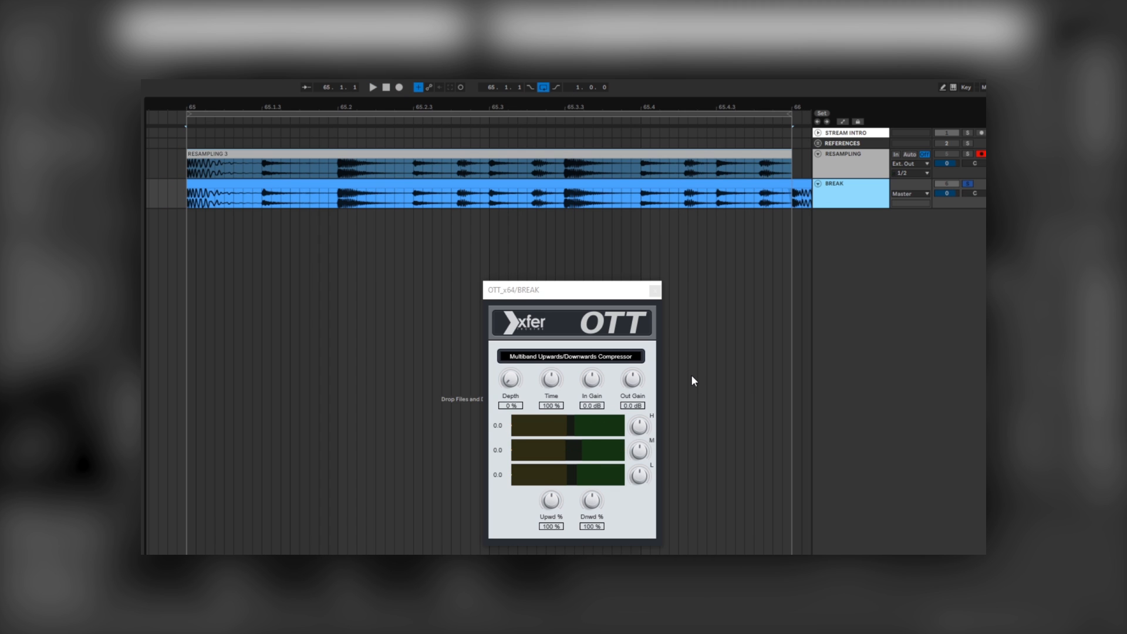
# Step: Examine the first waveform cycles of the resampled clip against the original BREAK clip at bar 65
pyautogui.moveTo(186, 104)
pyautogui.mouseDown()
pyautogui.moveTo(206, 191)
pyautogui.moveTo(220, 202)
pyautogui.moveTo(246, 189)
pyautogui.moveTo(219, 206)
pyautogui.moveTo(152, 197)
pyautogui.moveTo(209, 214)
pyautogui.moveTo(193, 111)
pyautogui.mouseUp()
pyautogui.moveTo(222, 198); pyautogui.dragTo(578, 195)
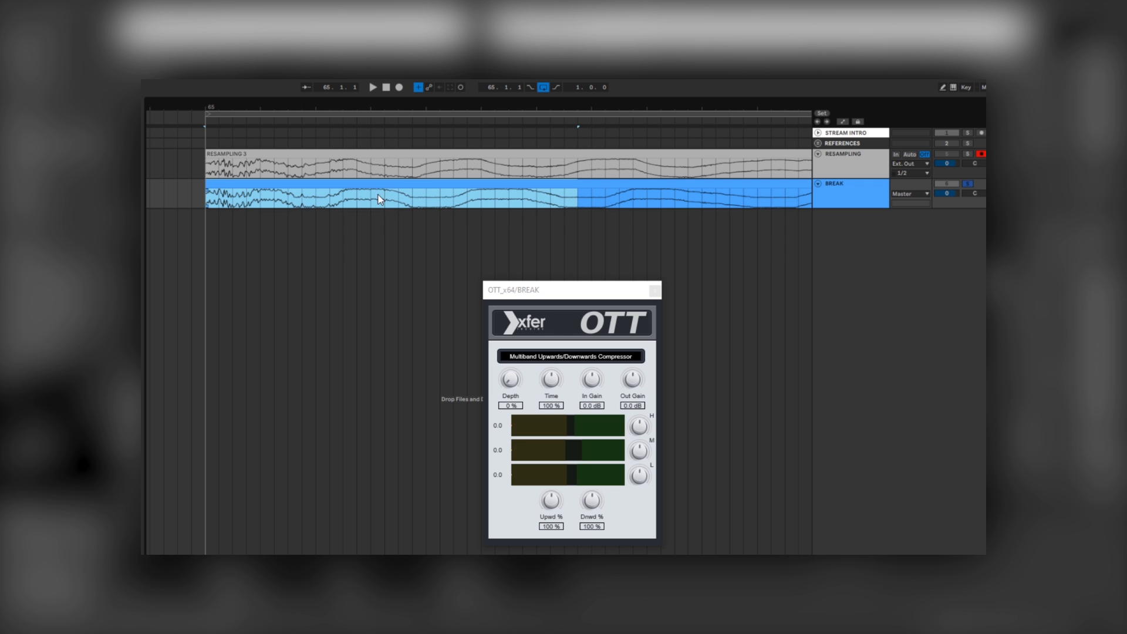
pyautogui.click(334, 202)
pyautogui.moveTo(470, 203); pyautogui.dragTo(732, 201)
pyautogui.moveTo(611, 204); pyautogui.dragTo(761, 199)
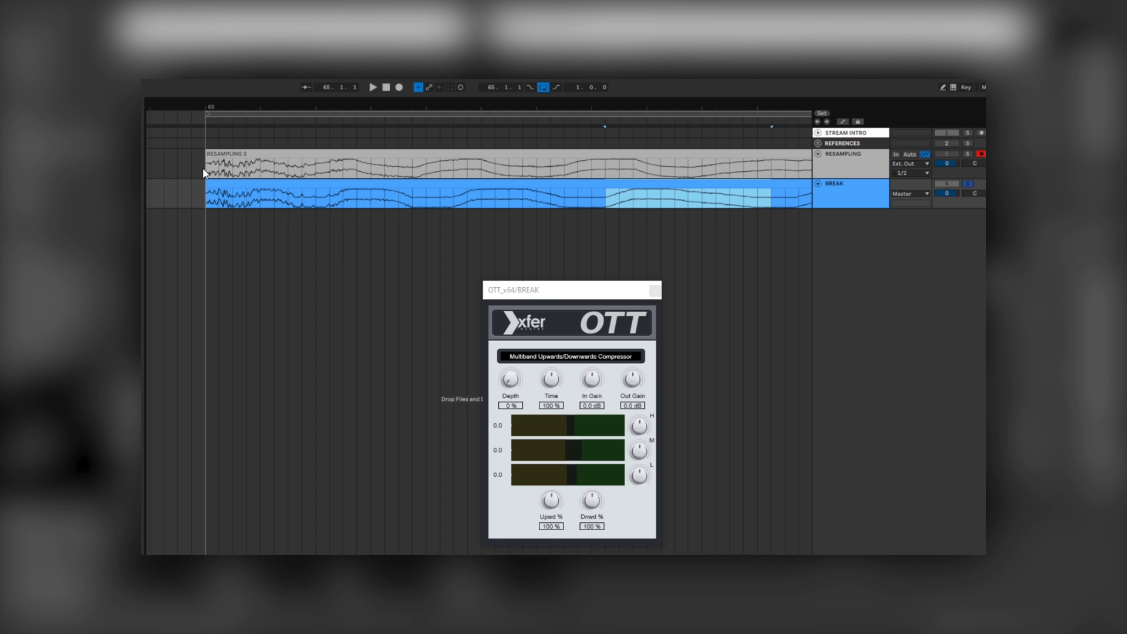
pyautogui.moveTo(206, 169); pyautogui.dragTo(224, 170)
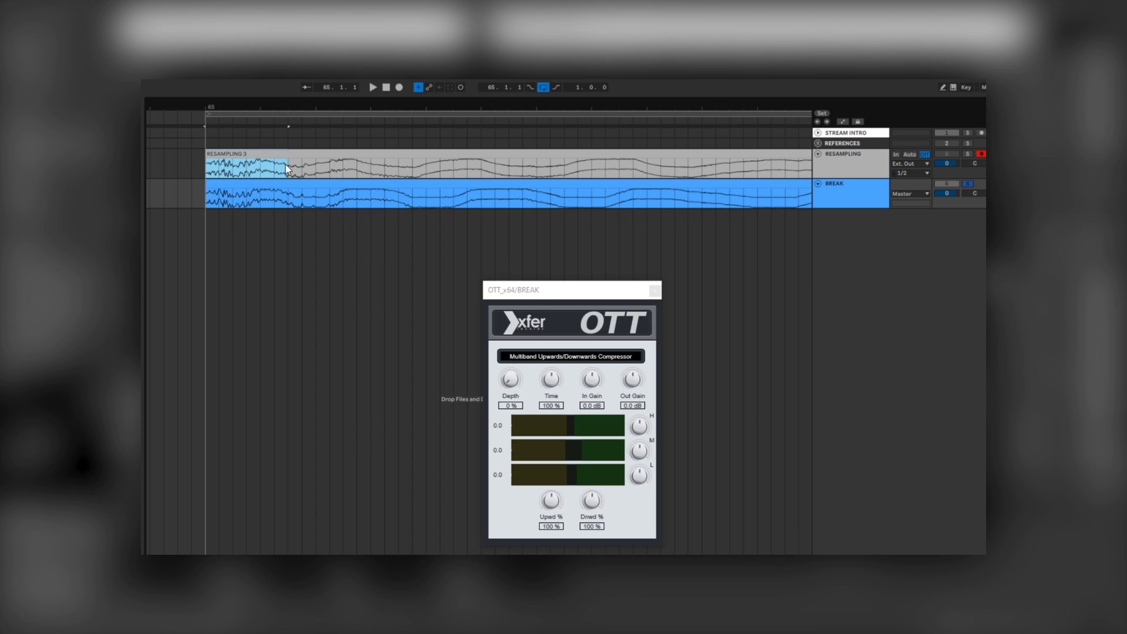
pyautogui.moveTo(289, 169); pyautogui.dragTo(349, 169)
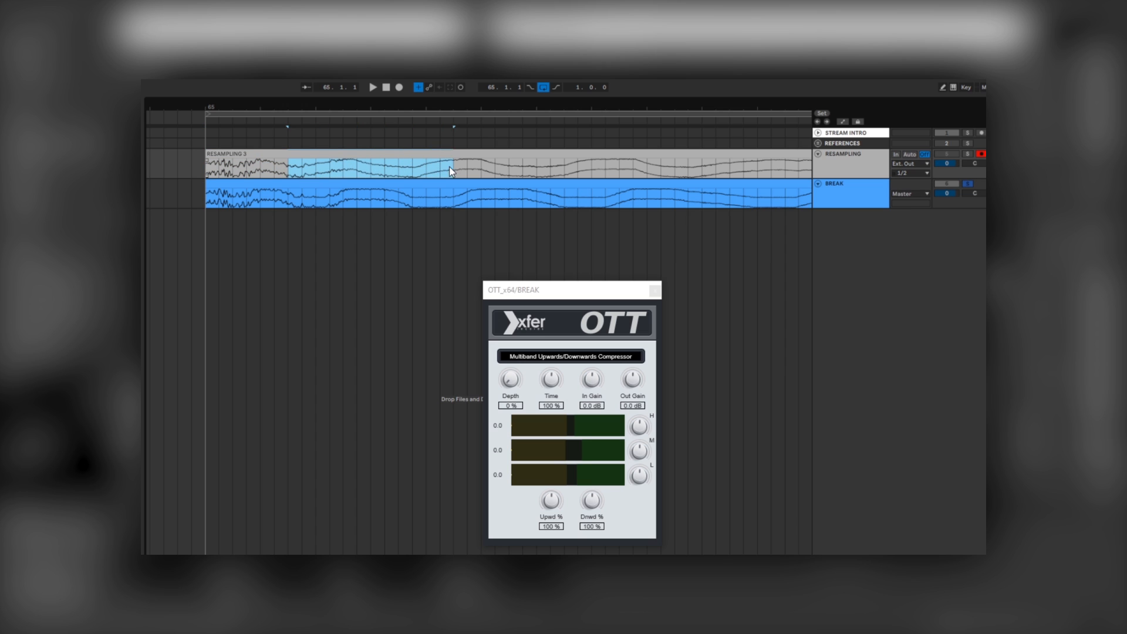
pyautogui.moveTo(406, 170); pyautogui.dragTo(522, 202)
# Step: Enlarge the BREAK and RESAMPLING tracks and move the OTT window clear of the waveforms
pyautogui.moveTo(845, 207); pyautogui.dragTo(846, 252)
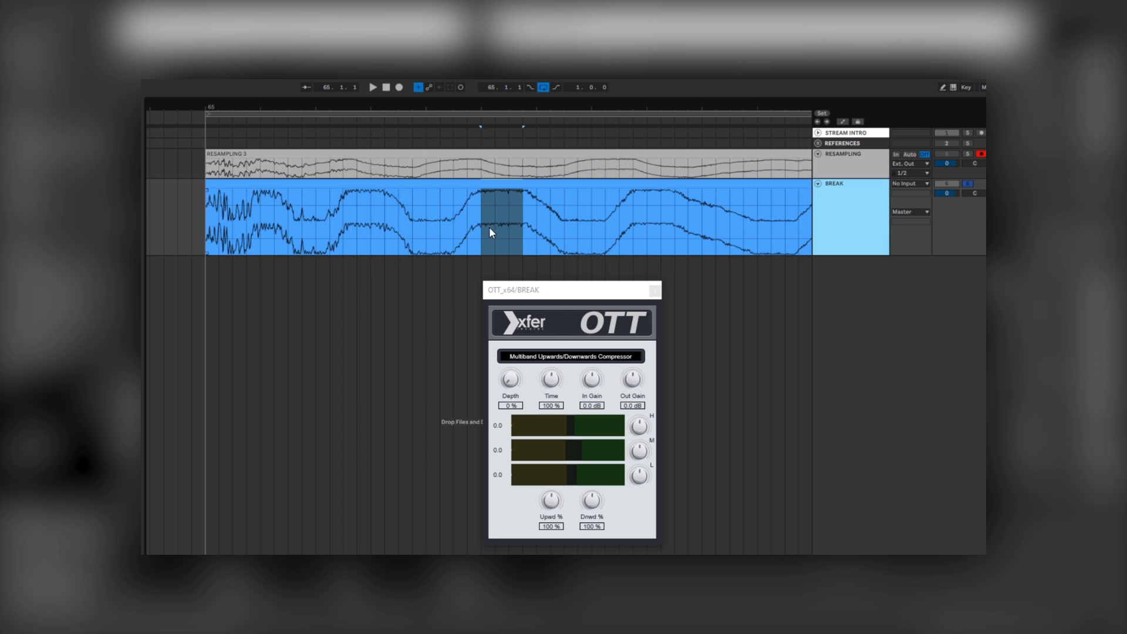
pyautogui.moveTo(821, 178); pyautogui.dragTo(822, 215)
pyautogui.moveTo(495, 200); pyautogui.dragTo(552, 200)
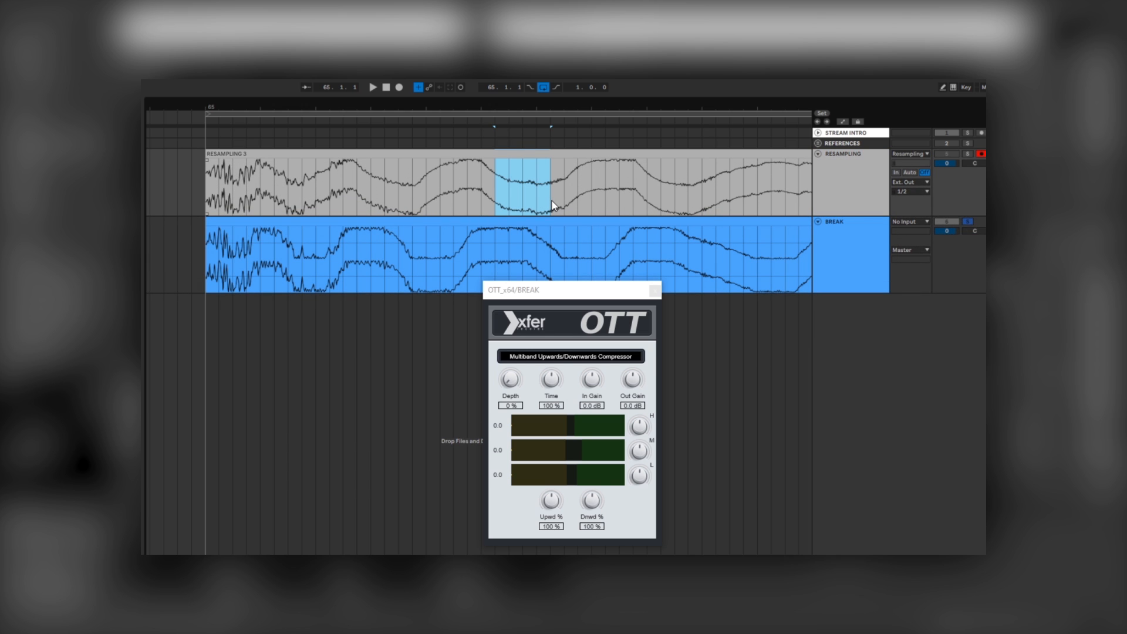
pyautogui.moveTo(579, 287); pyautogui.dragTo(675, 324)
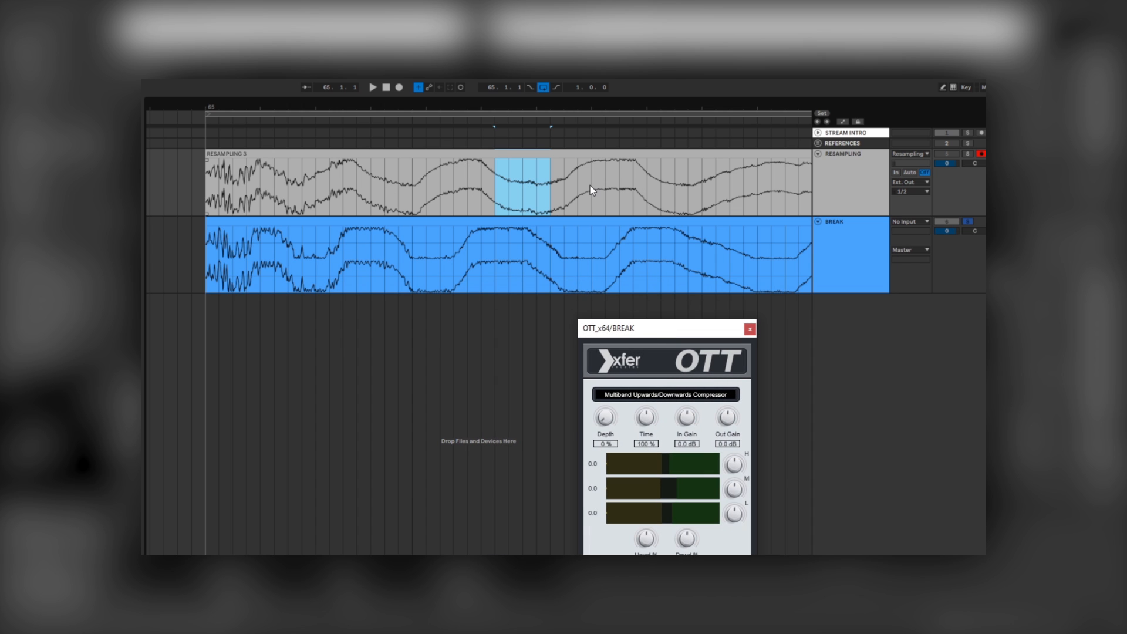
# Step: Set OTT's Depth to 10% and Time to 586%, and record bar 66 of BREAK onto the RESAMPLING track
pyautogui.moveTo(571, 111)
pyautogui.mouseDown()
pyautogui.moveTo(427, 85)
pyautogui.moveTo(406, 93)
pyautogui.moveTo(404, 109)
pyautogui.moveTo(568, 107)
pyautogui.mouseUp()
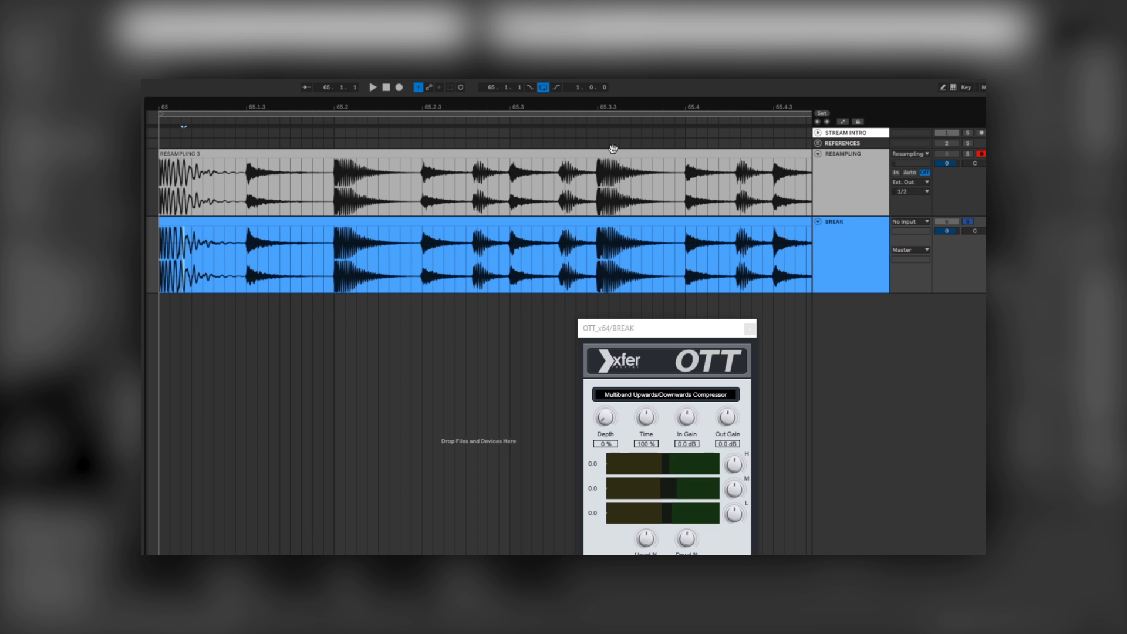
pyautogui.moveTo(664, 108); pyautogui.dragTo(480, 73)
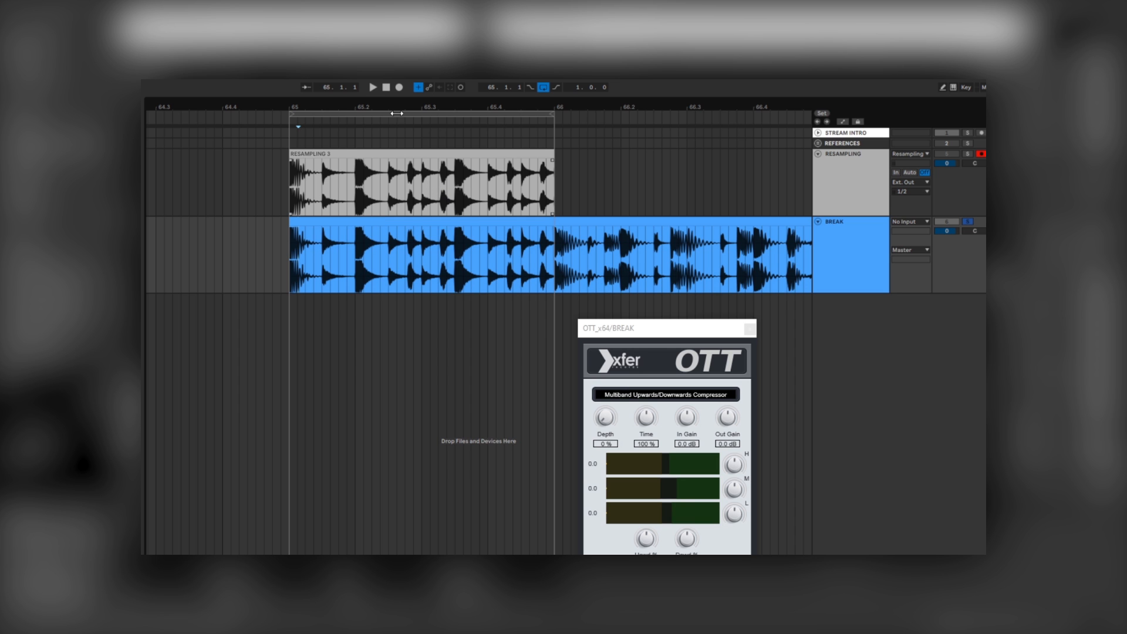
pyautogui.moveTo(359, 106); pyautogui.dragTo(326, 103)
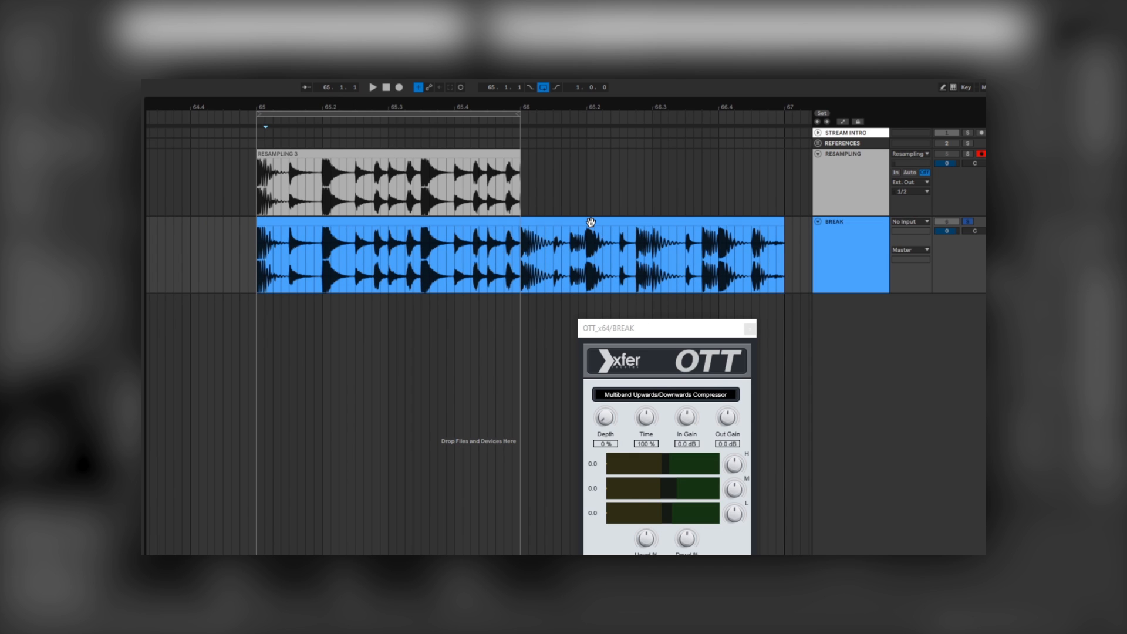
pyautogui.click(591, 222)
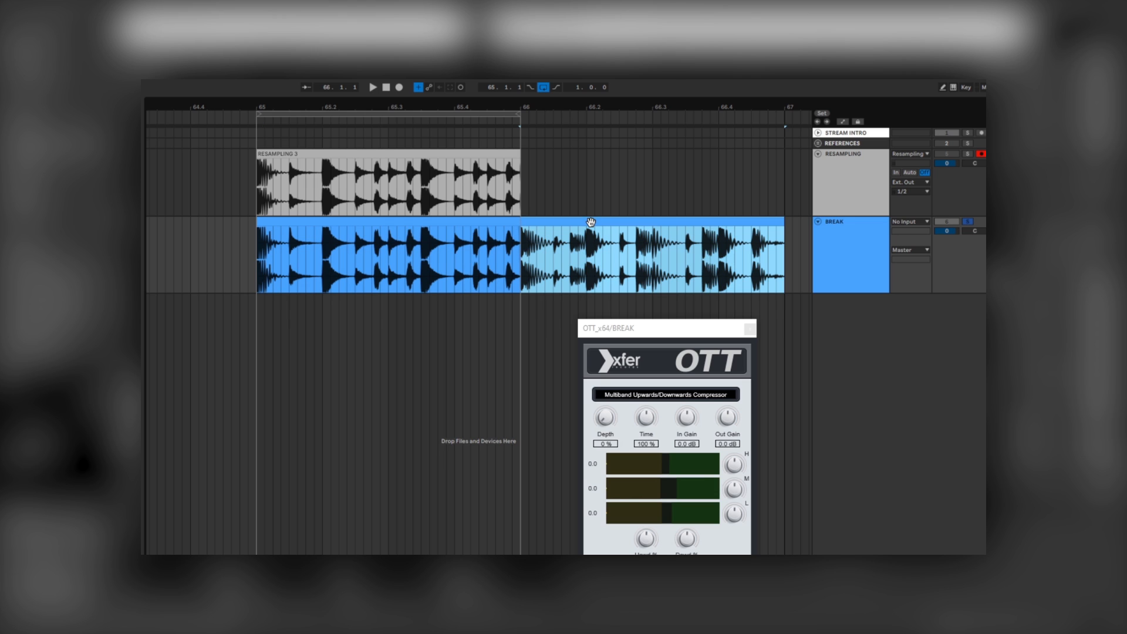
pyautogui.moveTo(607, 420); pyautogui.dragTo(607, 404)
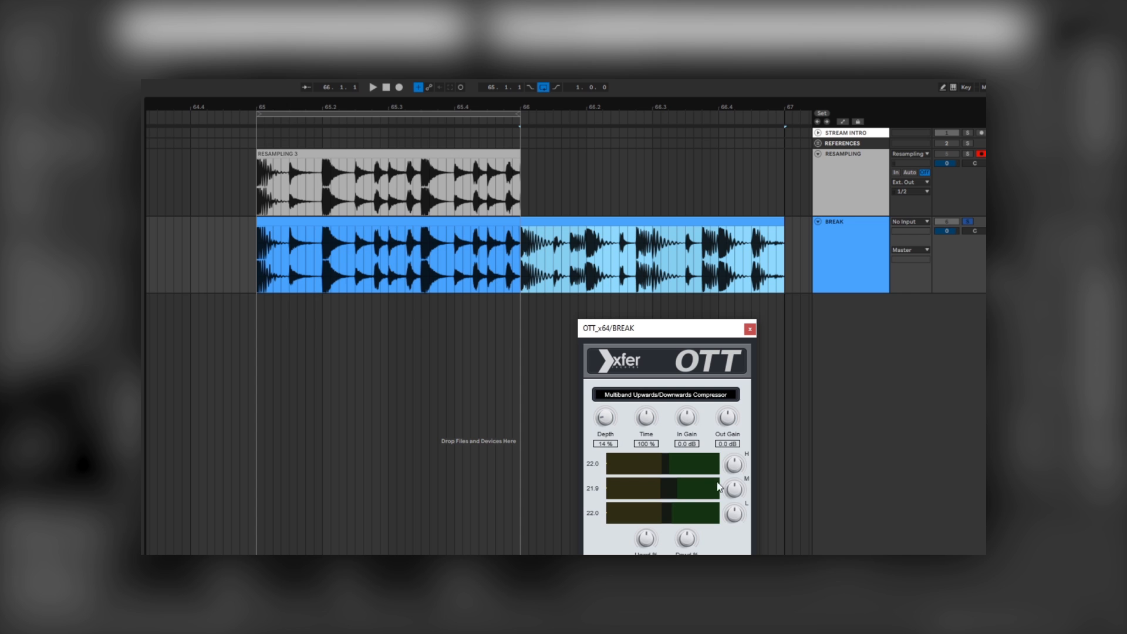
pyautogui.moveTo(646, 418); pyautogui.dragTo(651, 387)
pyautogui.moveTo(599, 421); pyautogui.dragTo(605, 433)
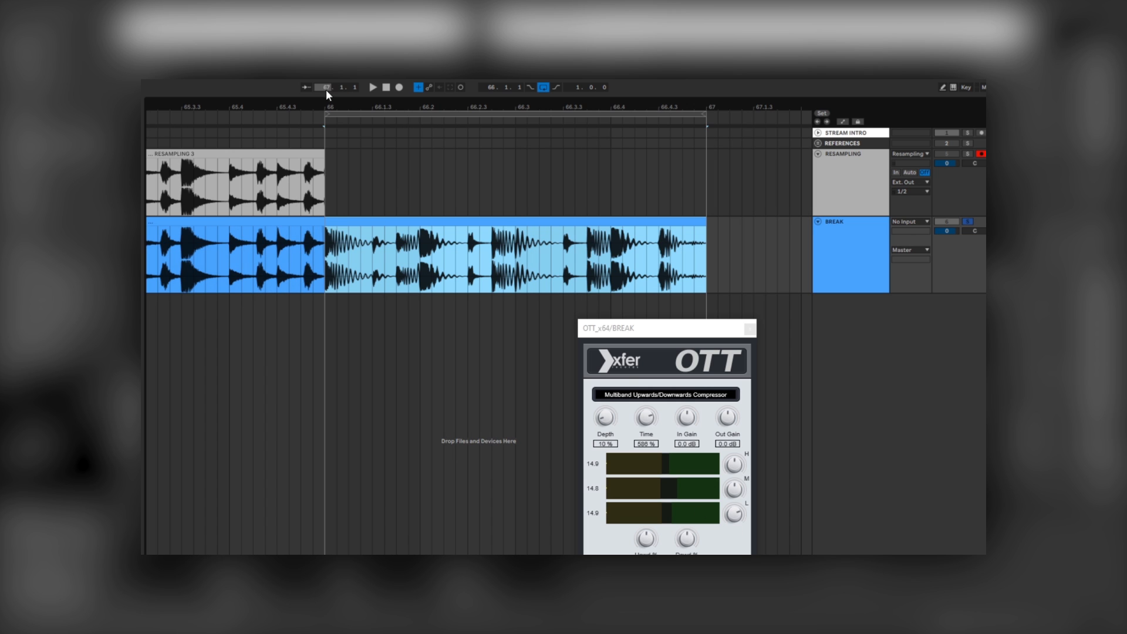
pyautogui.click(400, 88)
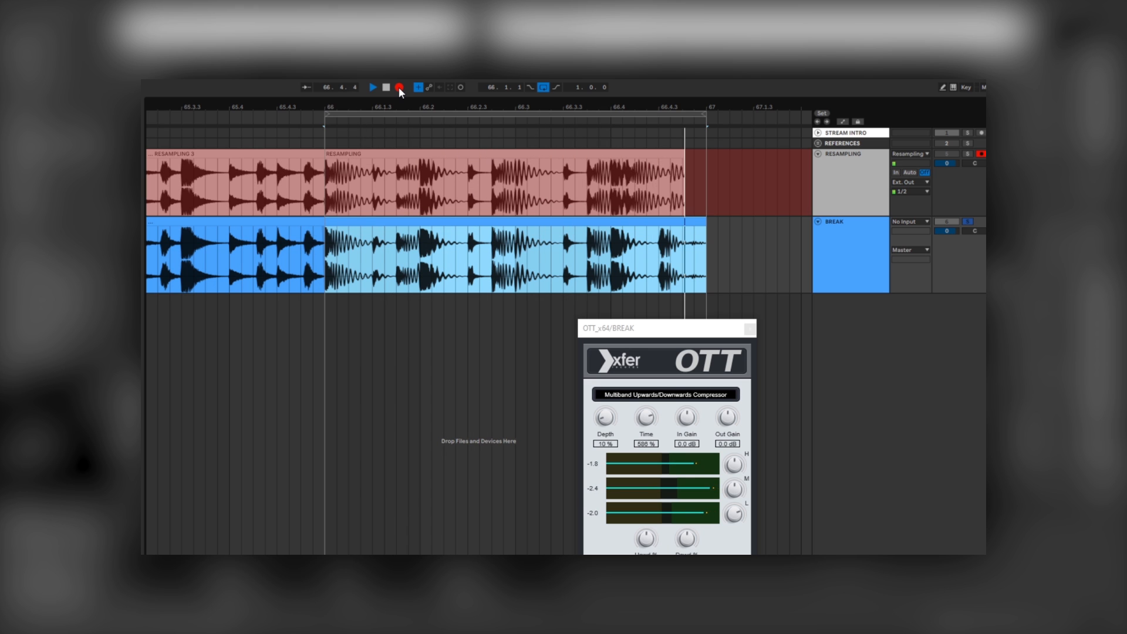
pyautogui.press('space')
# Step: Examine the phase of individual waveform cycles in the resampled clip against the original BREAK audio from bar 66
pyautogui.moveTo(363, 107); pyautogui.dragTo(364, 106)
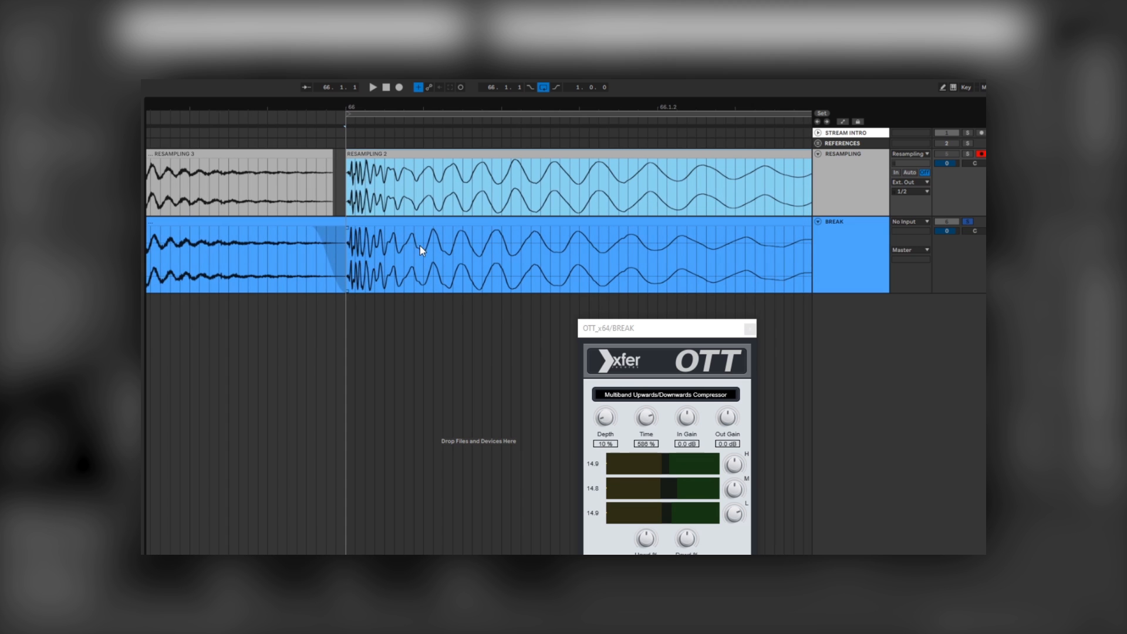
pyautogui.moveTo(359, 96); pyautogui.dragTo(376, 216)
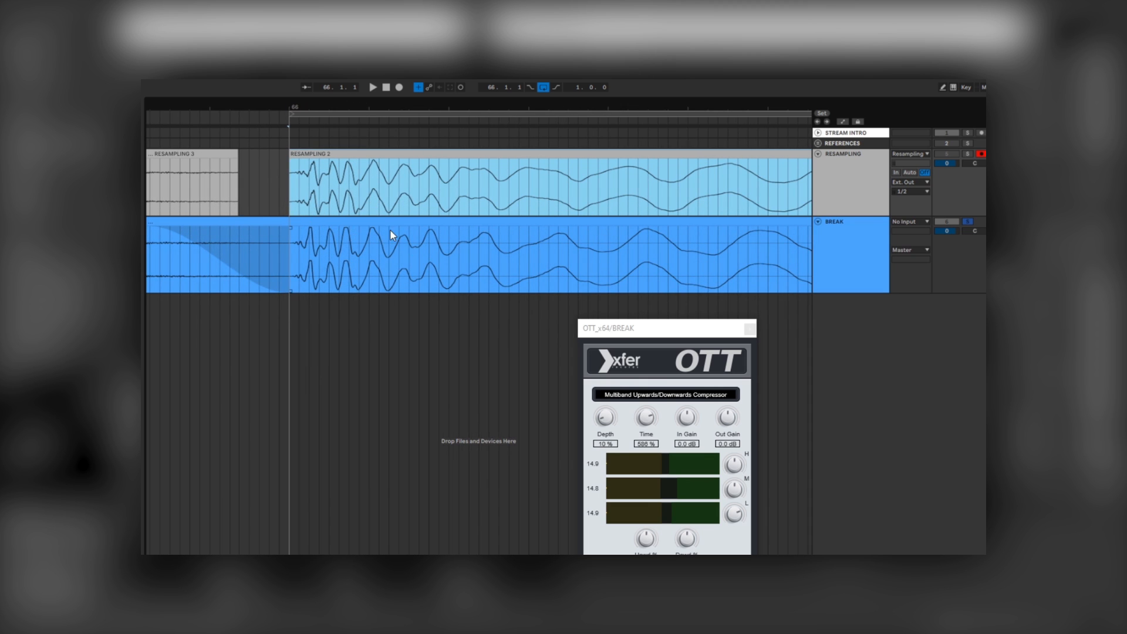
pyautogui.moveTo(290, 187)
pyautogui.mouseDown()
pyautogui.moveTo(300, 199)
pyautogui.moveTo(482, 233)
pyautogui.moveTo(410, 246)
pyautogui.moveTo(579, 253)
pyautogui.mouseUp()
pyautogui.click(534, 254)
pyautogui.moveTo(548, 187); pyautogui.dragTo(686, 189)
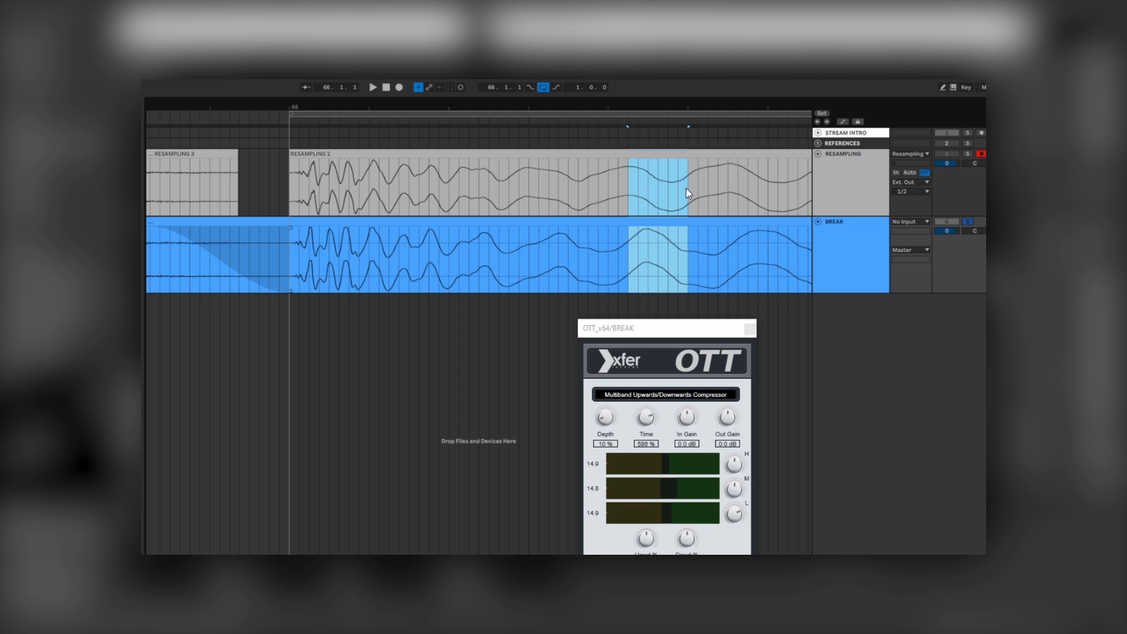
pyautogui.moveTo(702, 100); pyautogui.dragTo(459, 97)
pyautogui.moveTo(430, 121); pyautogui.dragTo(432, 106)
pyautogui.click(461, 253)
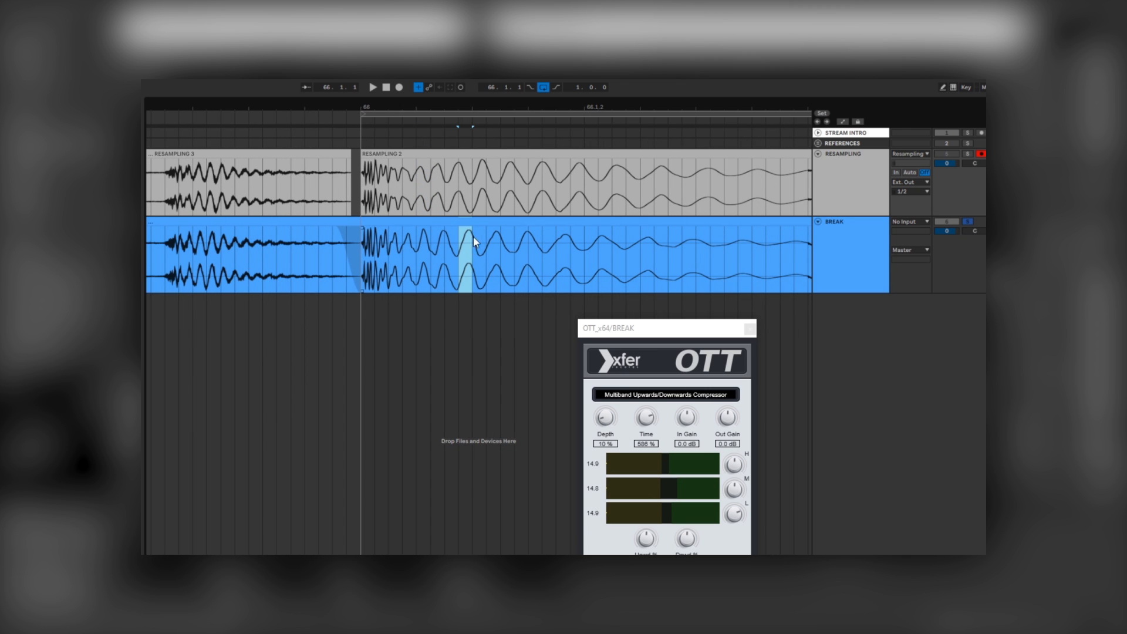
pyautogui.moveTo(474, 184); pyautogui.dragTo(480, 189)
pyautogui.press('z')
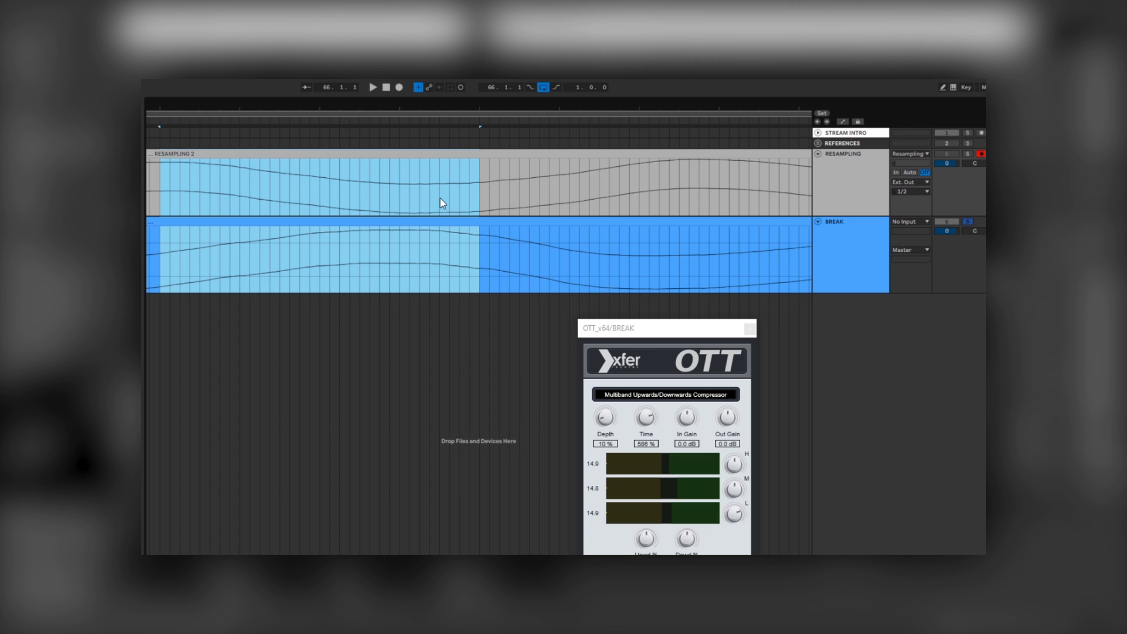
pyautogui.moveTo(433, 105); pyautogui.dragTo(322, 107)
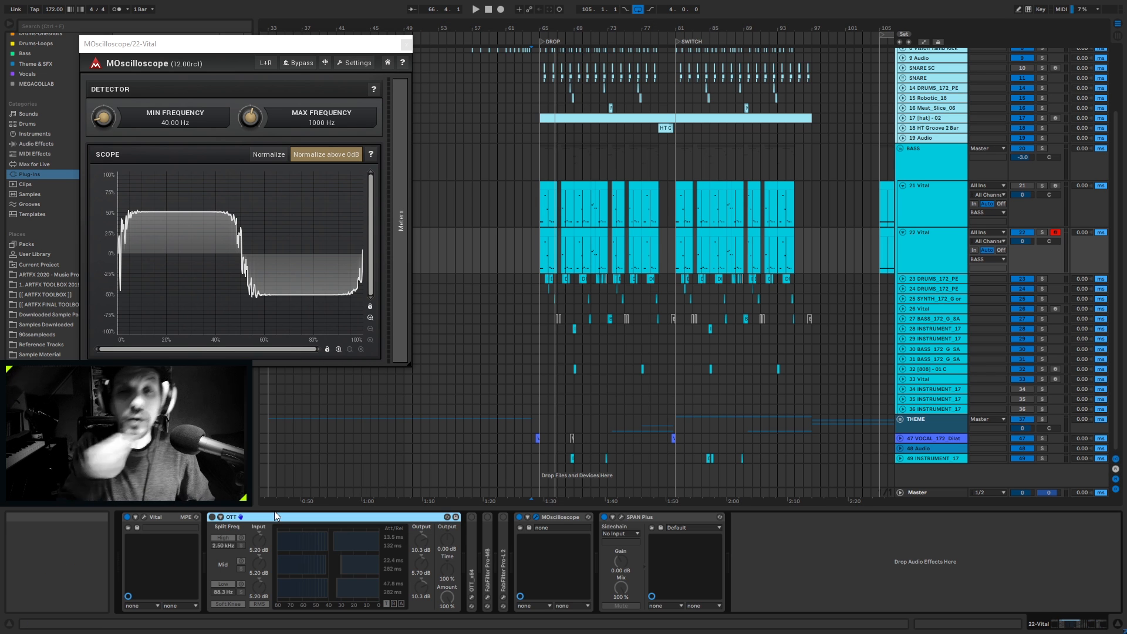
# Step: In the drum and bass project, enable the OTT device on the 22 Vital track and audition the drop
pyautogui.click(213, 517)
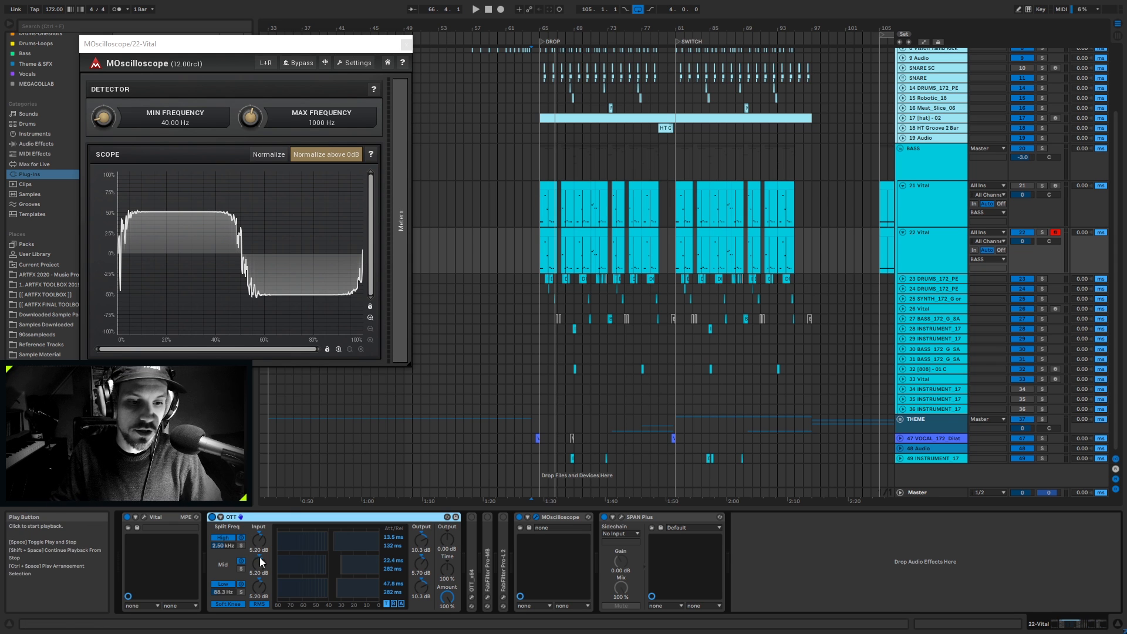
pyautogui.click(477, 10)
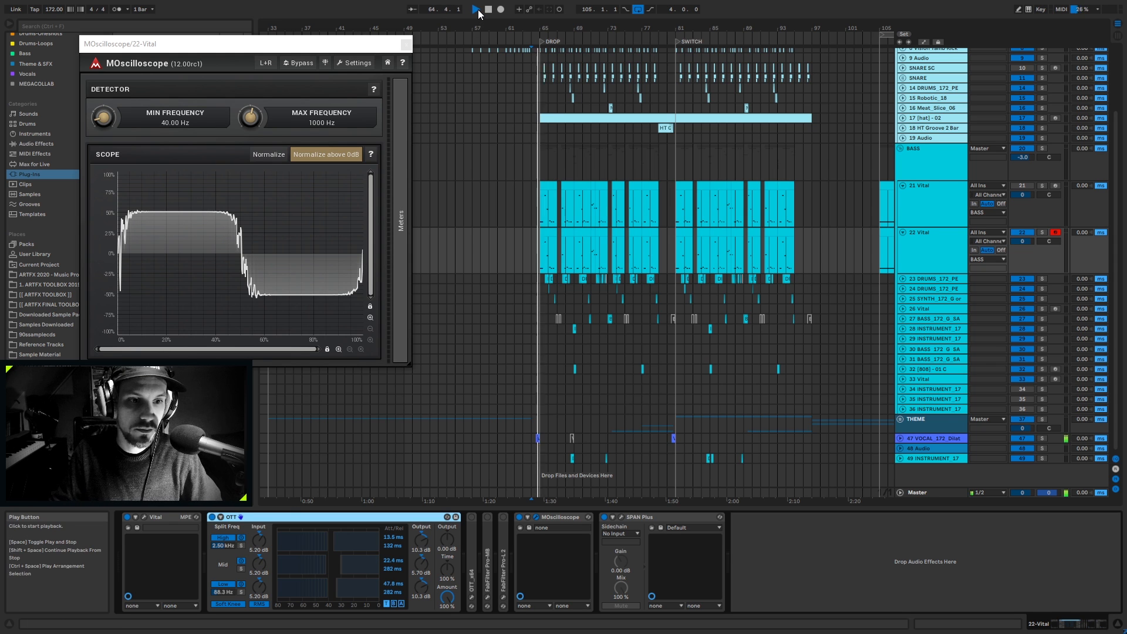
pyautogui.click(488, 9)
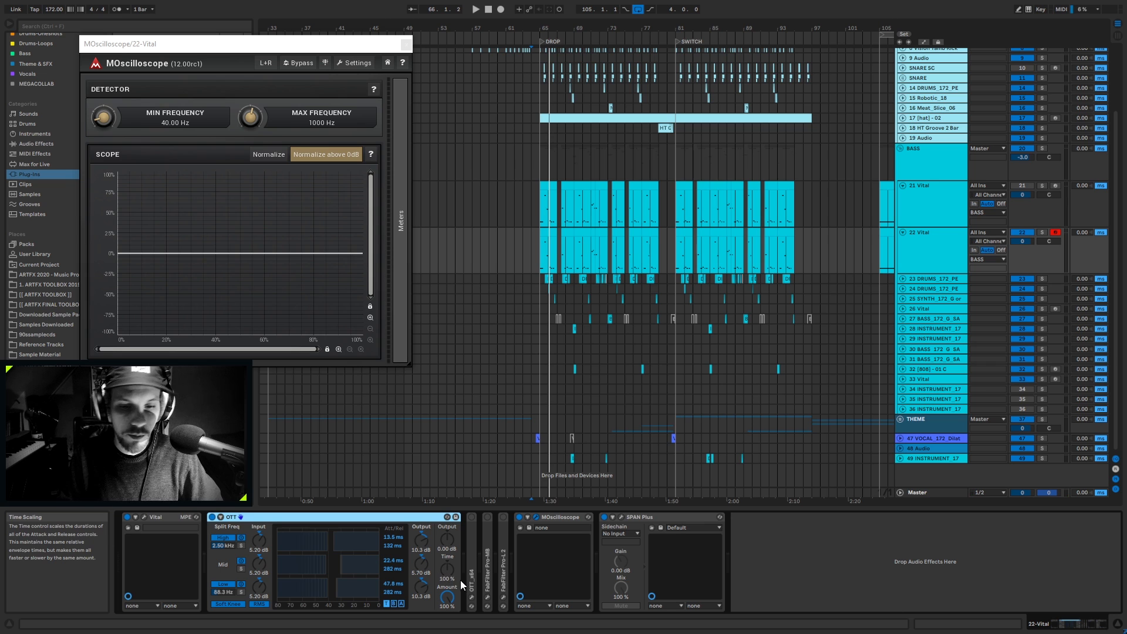
# Step: Set the OTT device's Amount to 0% and play the drop again while watching the MOscilloscope waveform
pyautogui.click(447, 598)
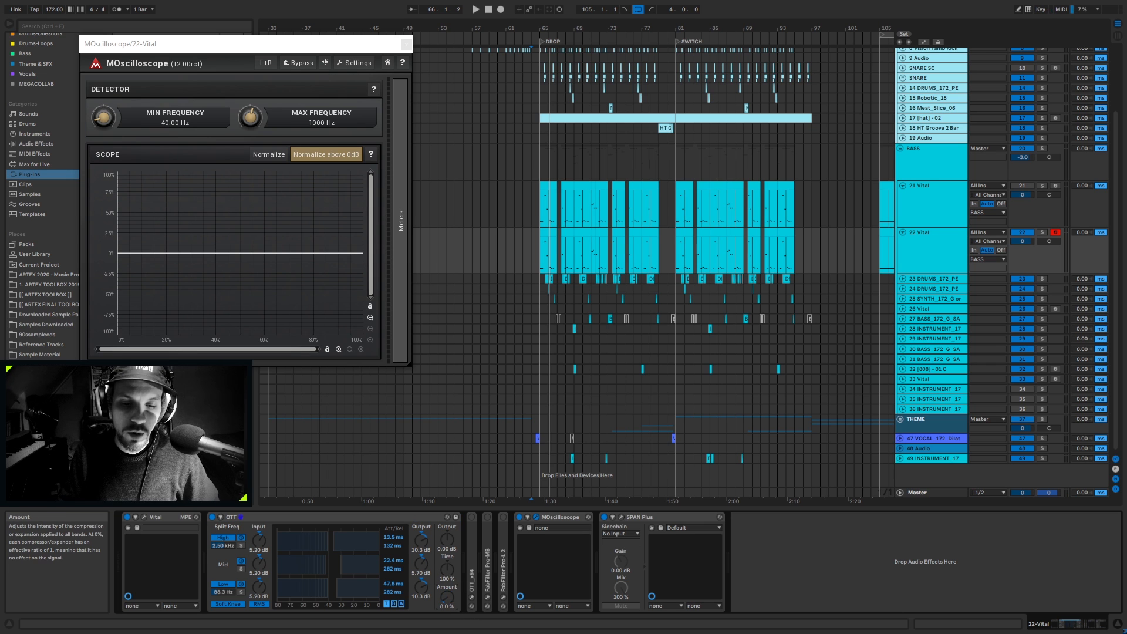
pyautogui.click(476, 10)
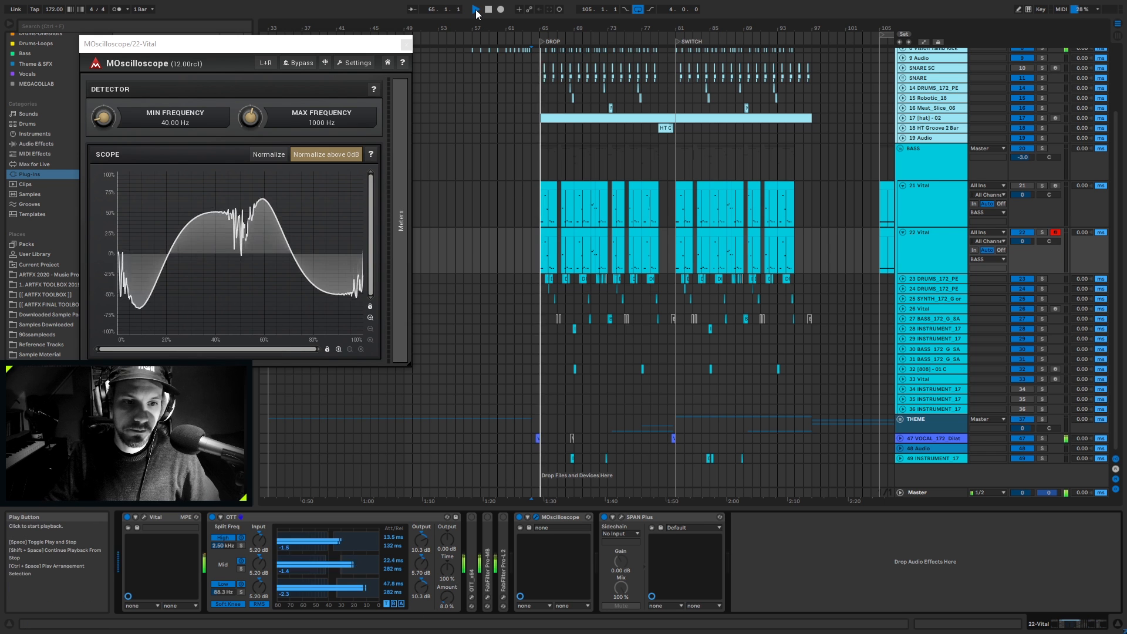
pyautogui.press('space')
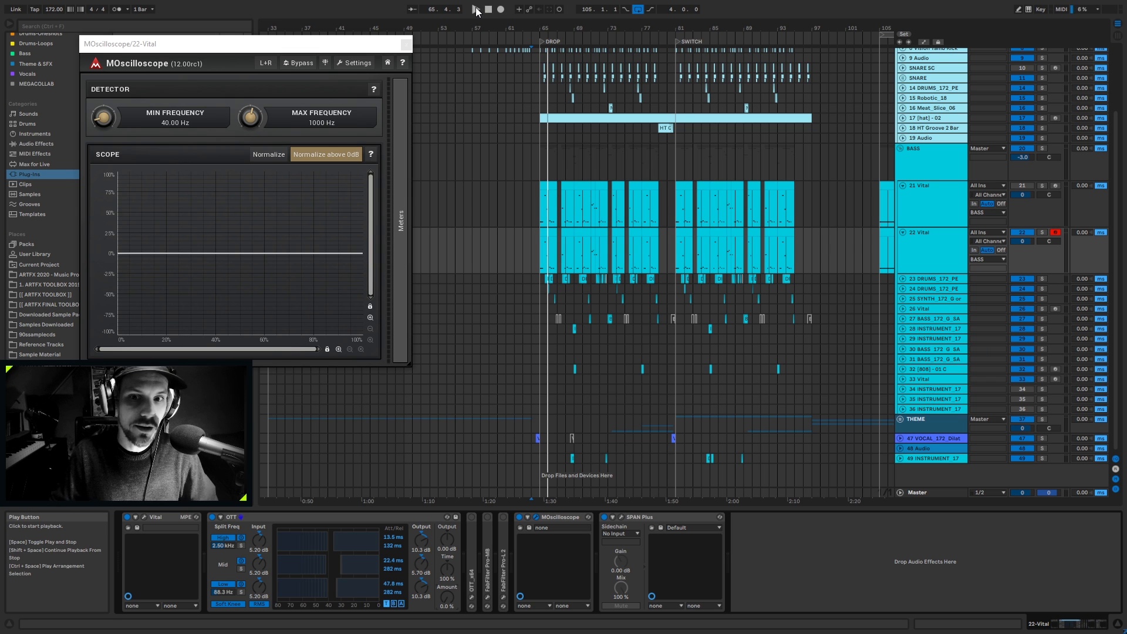
# Step: Solo the 22 Vital track and play its clip from bar 105 while watching the MOscilloscope waveform
pyautogui.click(881, 258)
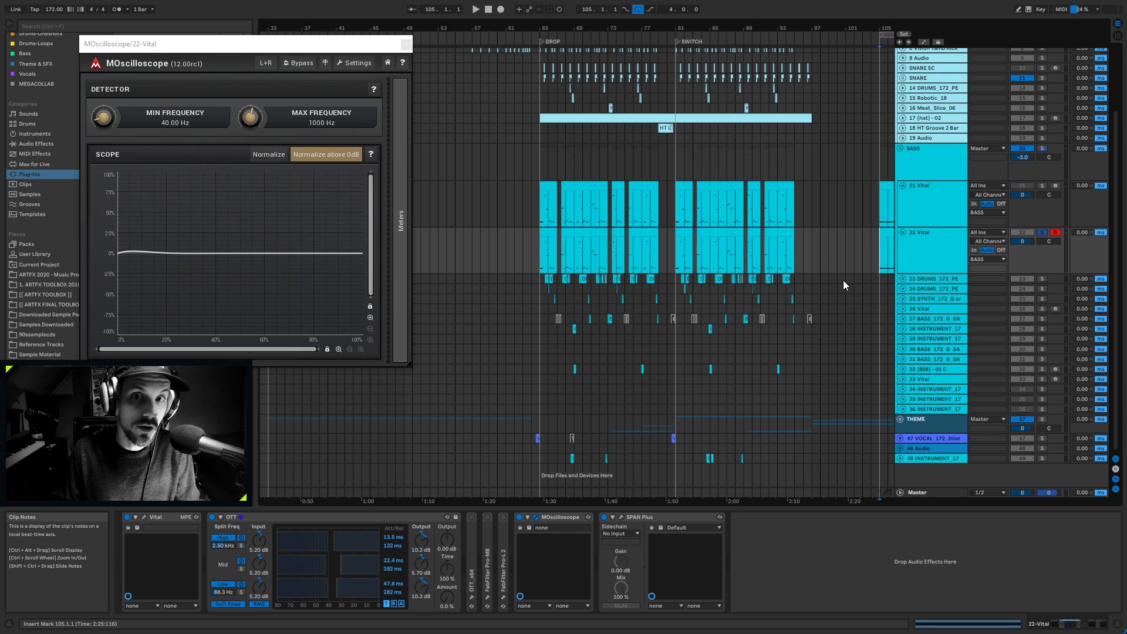
pyautogui.press('space')
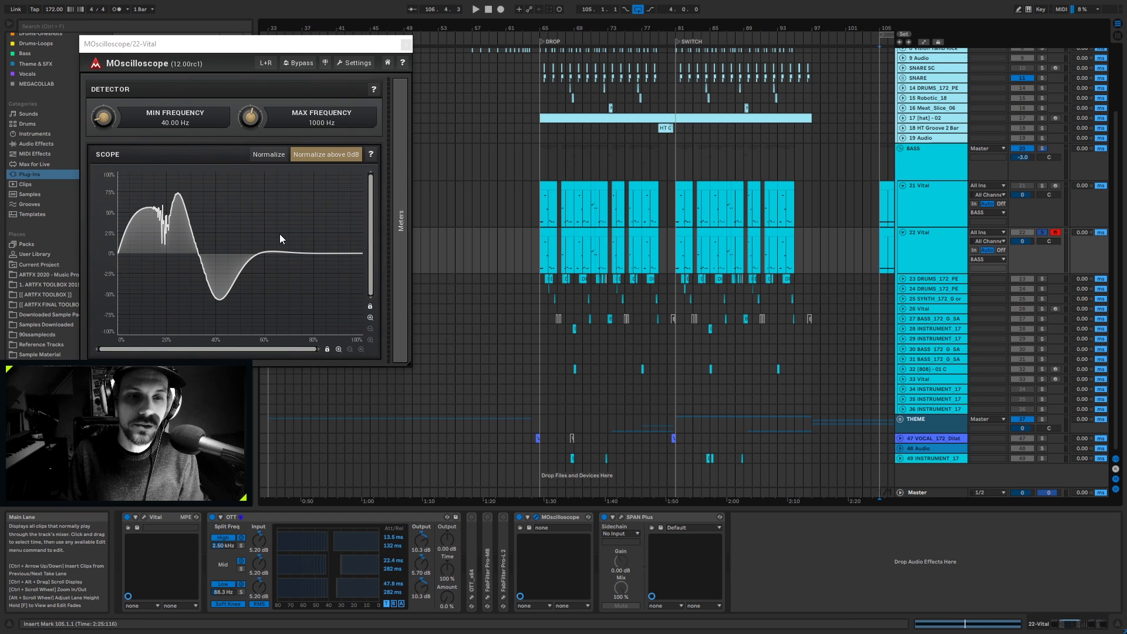
pyautogui.press('space')
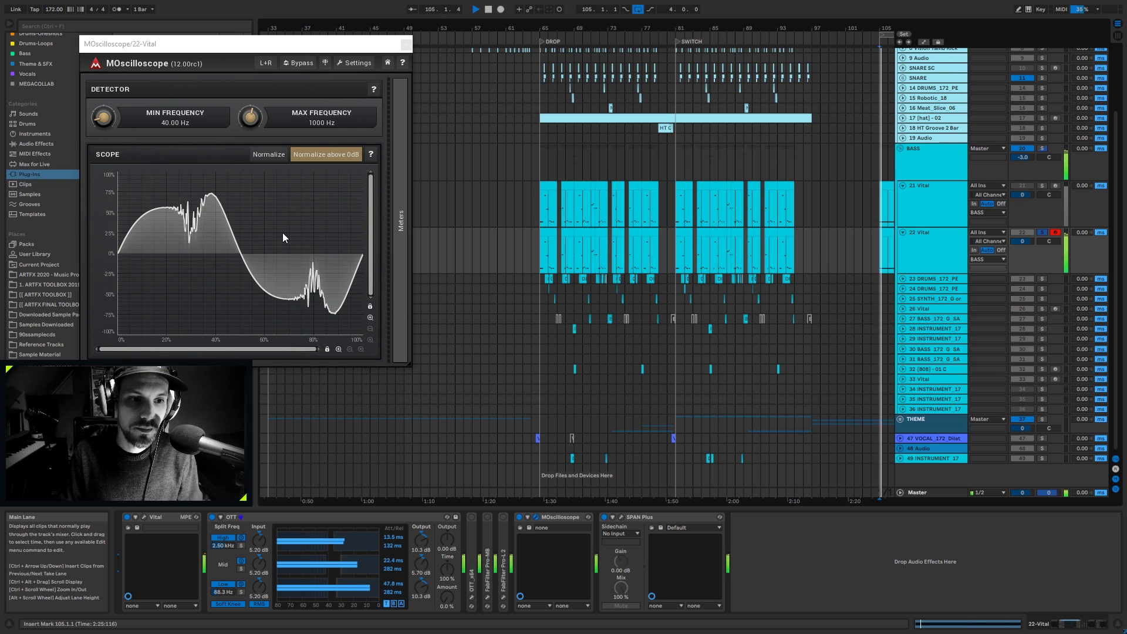
pyautogui.press('space')
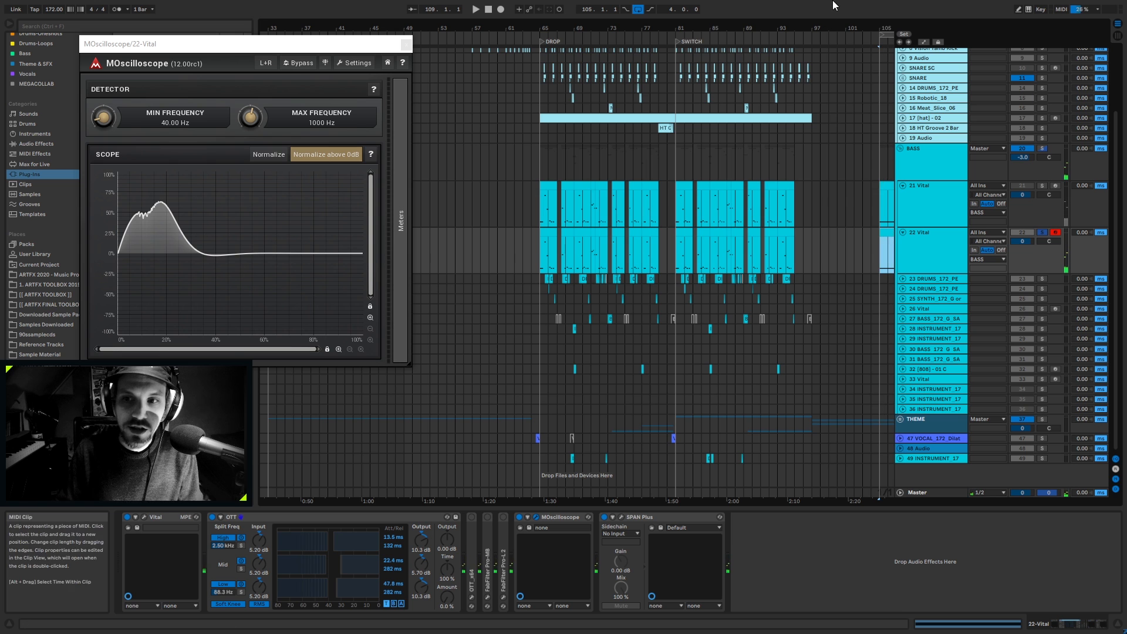
# Step: Loop the 22 Vital clip from bar 105 to 109 and play it with OTT bypassed and enabled to compare waveforms
pyautogui.moveTo(884, 27); pyautogui.dragTo(531, 88)
pyautogui.hotkey('ctrl', 'l')
pyautogui.hotkey('ctrl', 'l')
pyautogui.click(212, 517)
pyautogui.press('space')
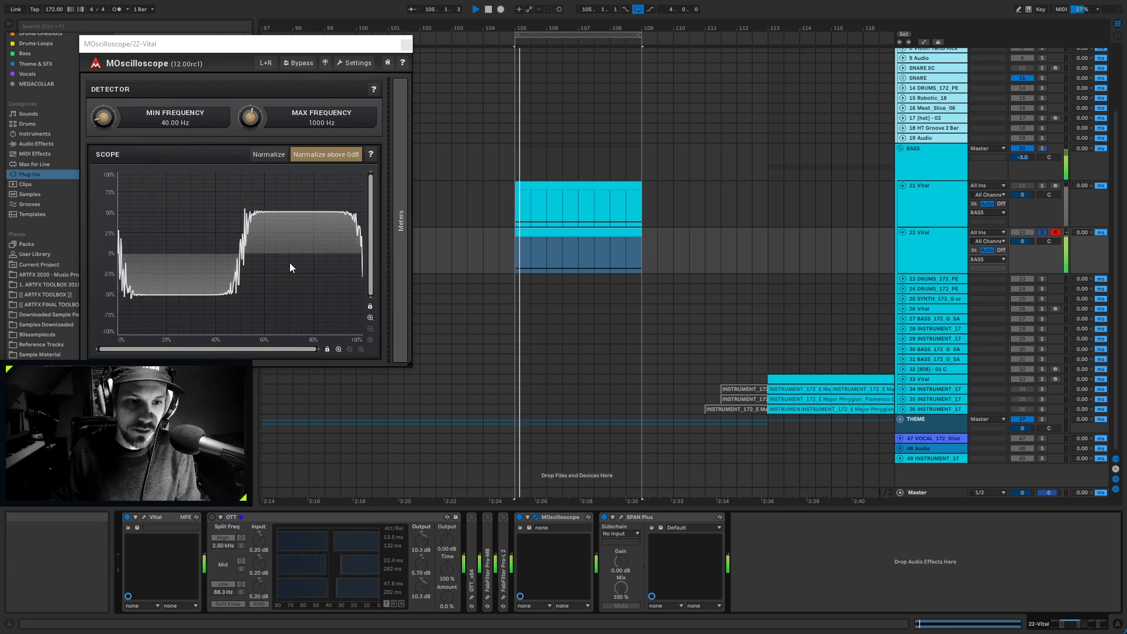
pyautogui.press('space')
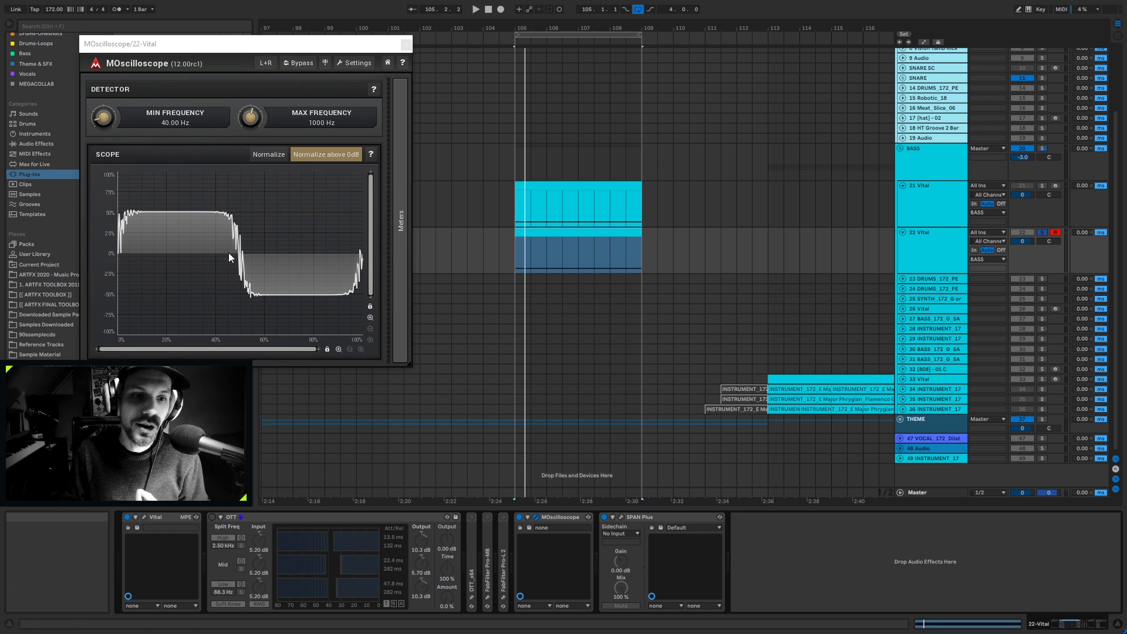
pyautogui.press('space')
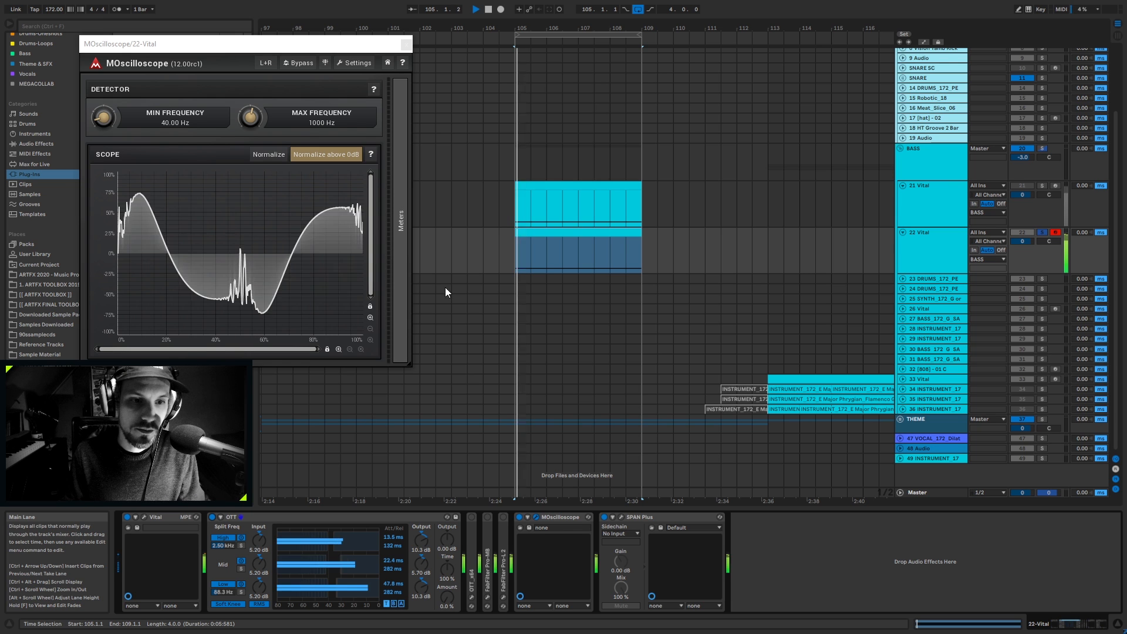
pyautogui.press('space')
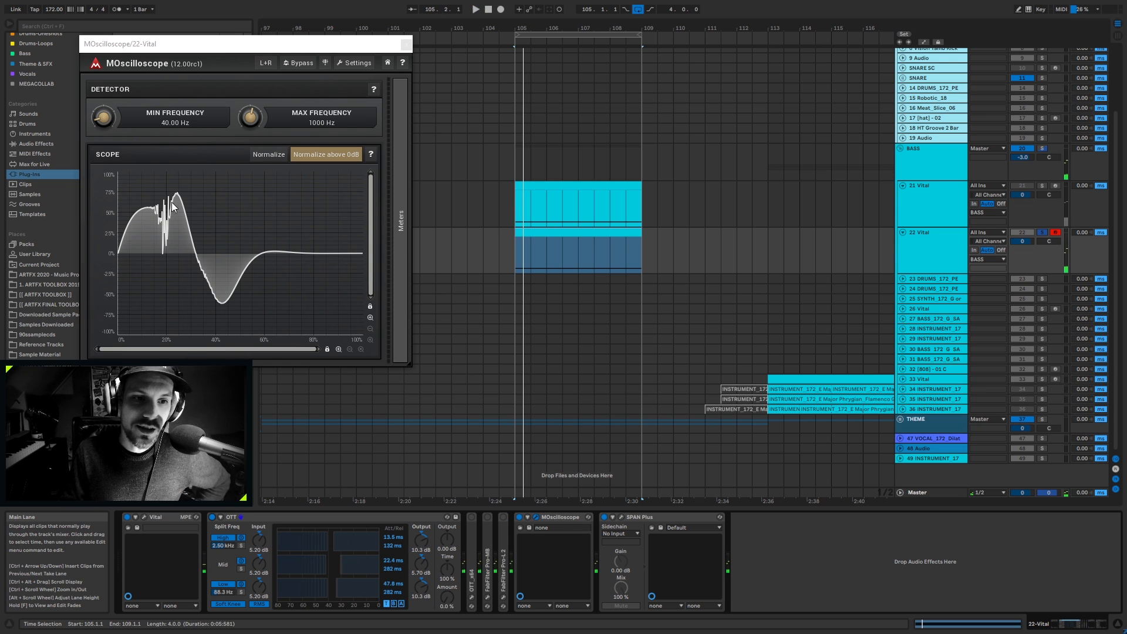
# Step: Replace the stock OTT device on 22 Vital with the Xfer OTT_x64 plug-in and open its interface beside the oscilloscope
pyautogui.click(353, 519)
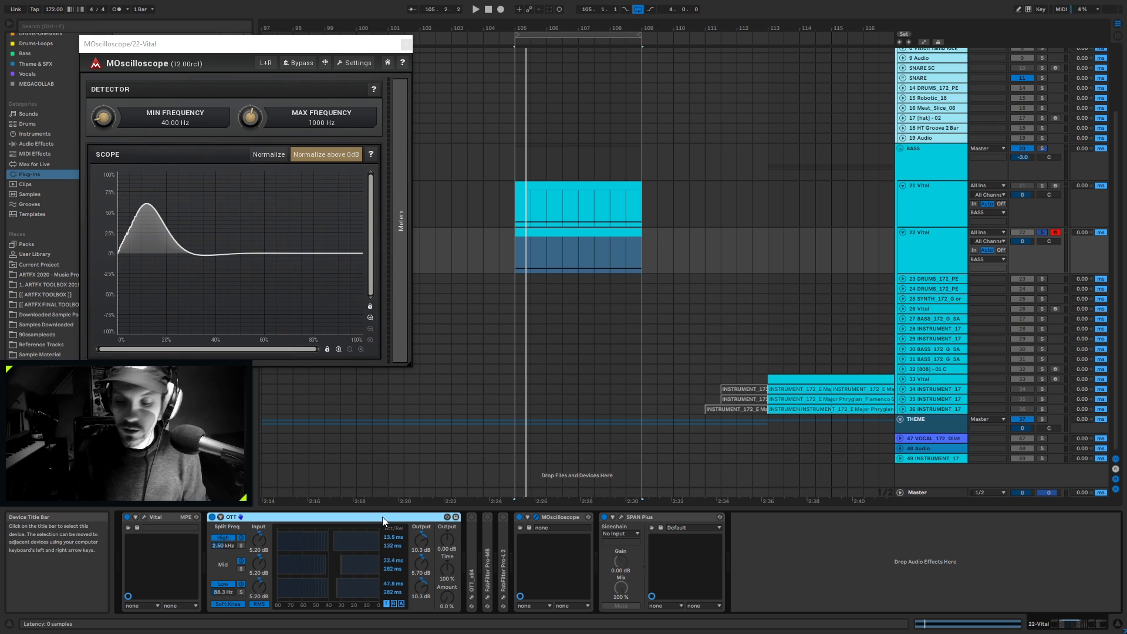
pyautogui.doubleClick(382, 517)
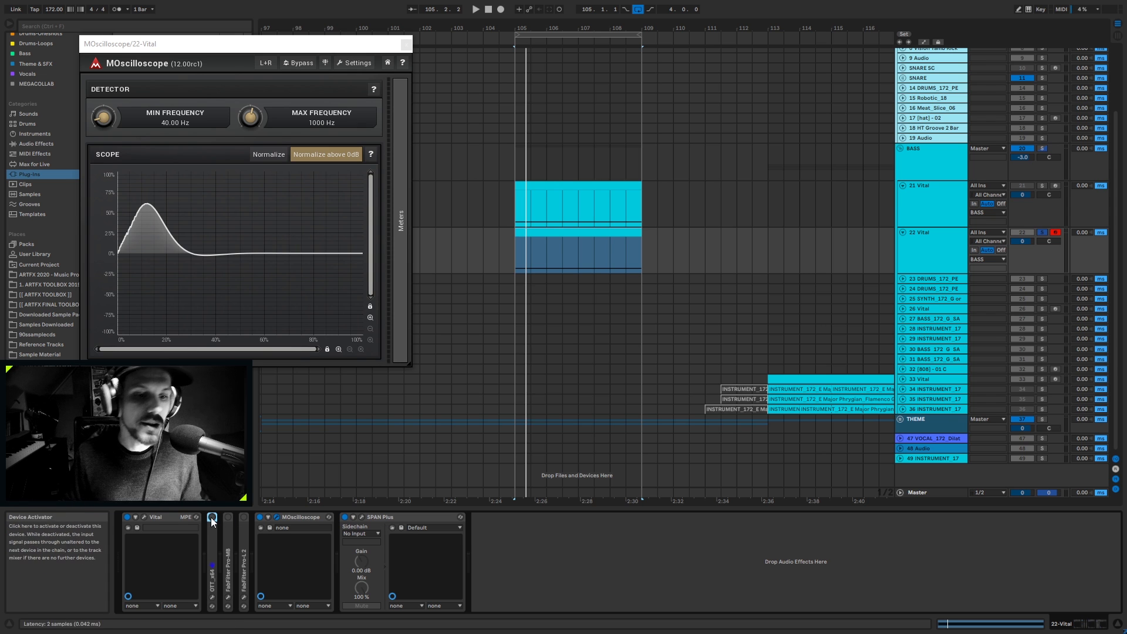
pyautogui.doubleClick(212, 580)
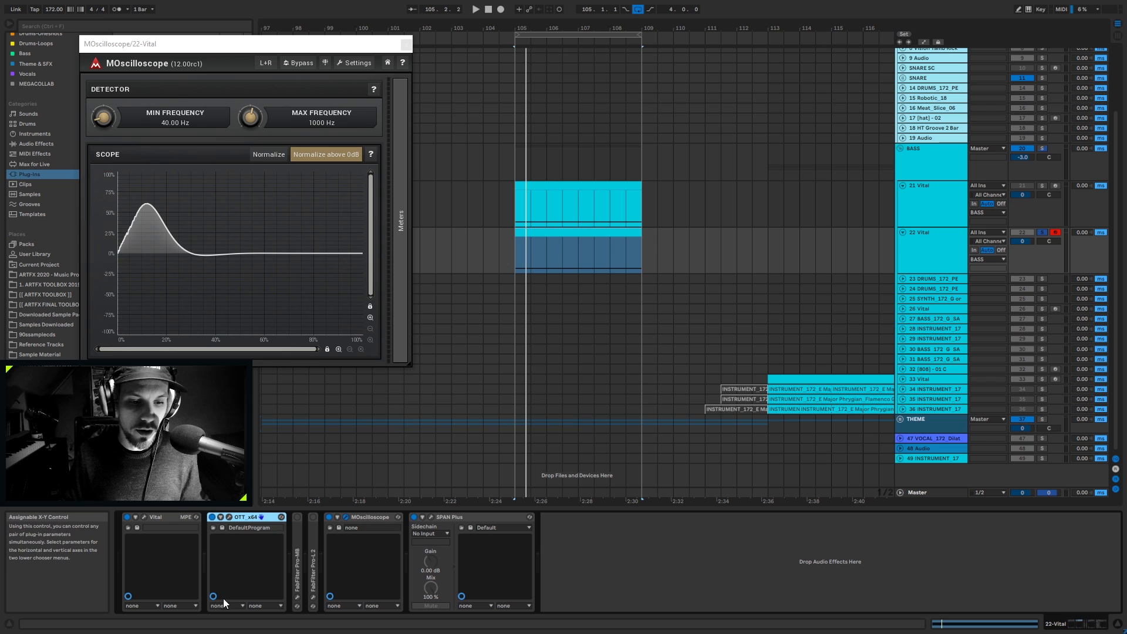
pyautogui.click(229, 517)
pyautogui.moveTo(406, 245); pyautogui.dragTo(693, 136)
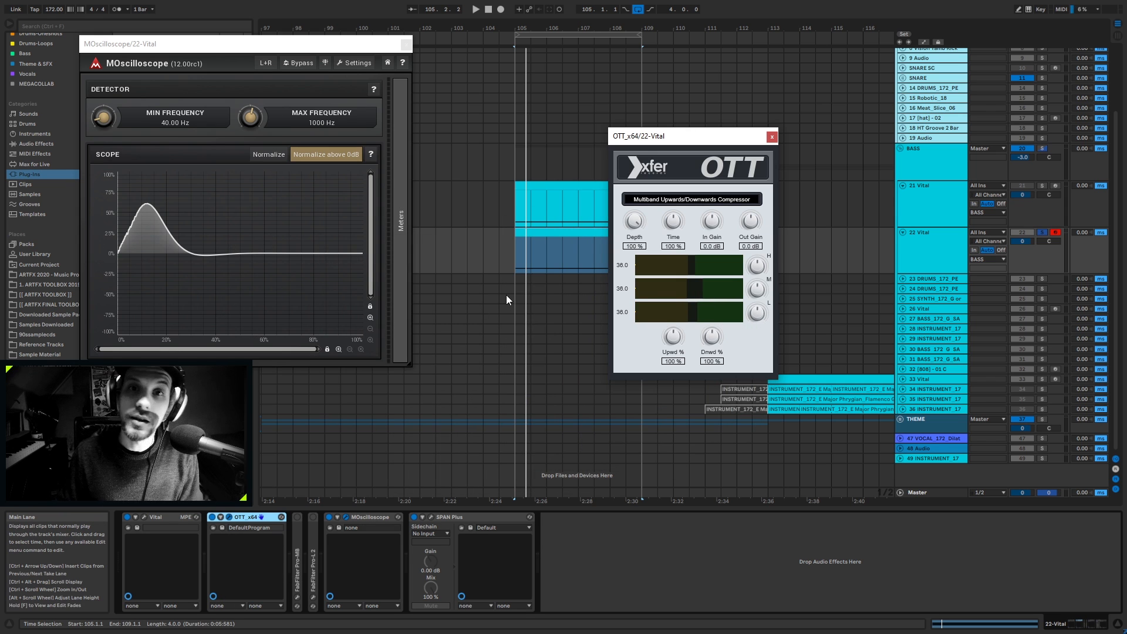
# Step: Play the looped clip with Xfer OTT at 100% Depth, set Depth to 0%, and play it again to compare waveforms
pyautogui.press('space')
pyautogui.press('space')
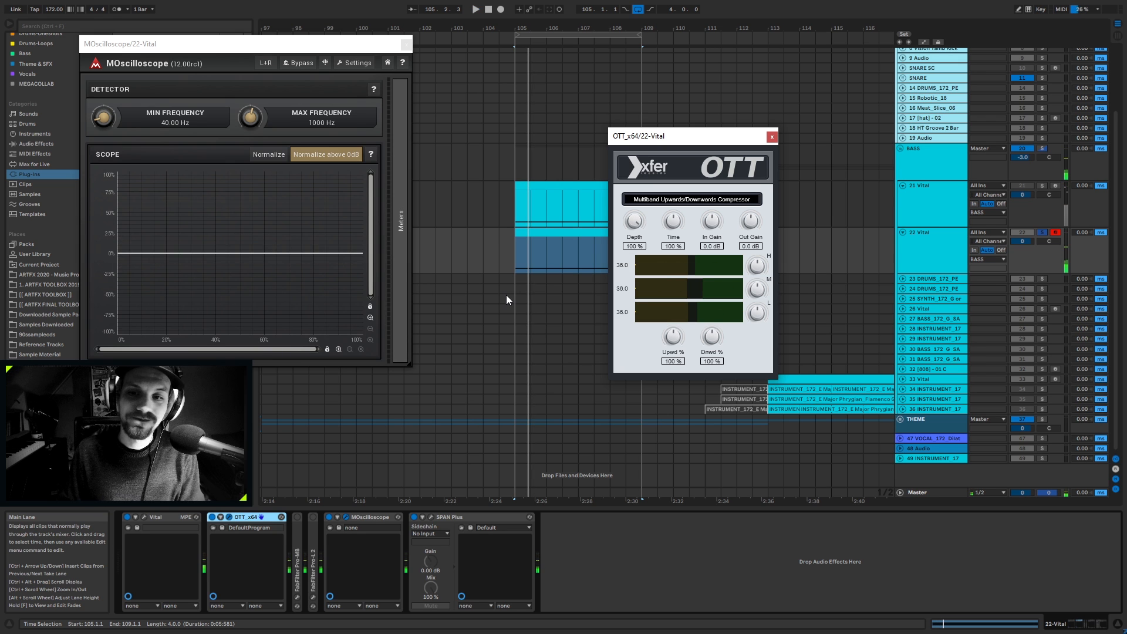
pyautogui.moveTo(636, 221); pyautogui.dragTo(639, 337)
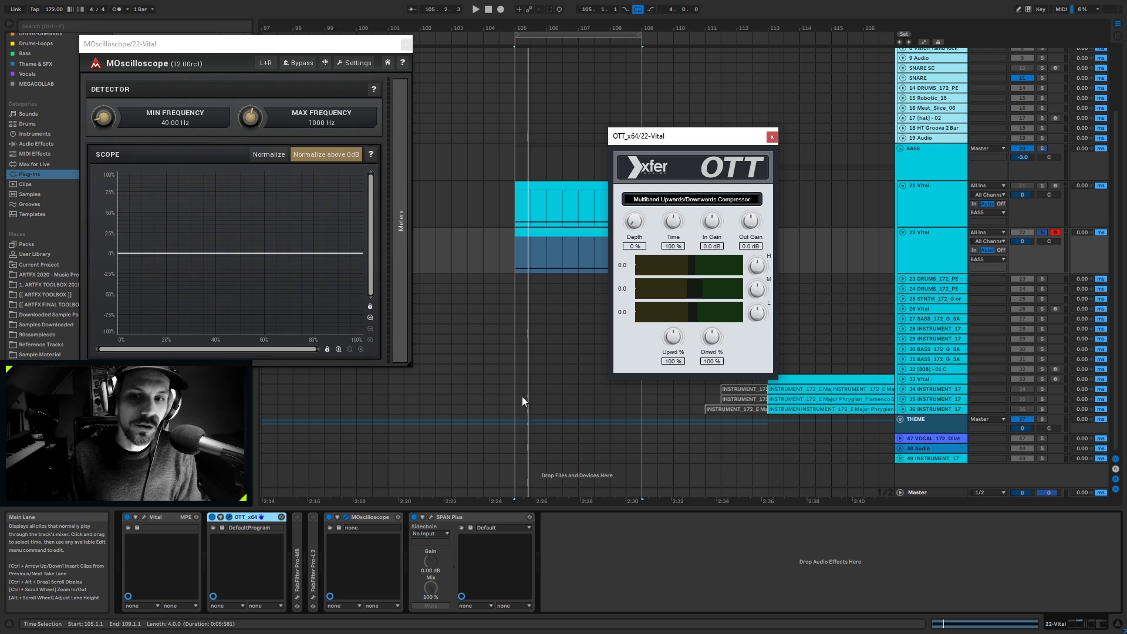
pyautogui.press('space')
pyautogui.press('space')
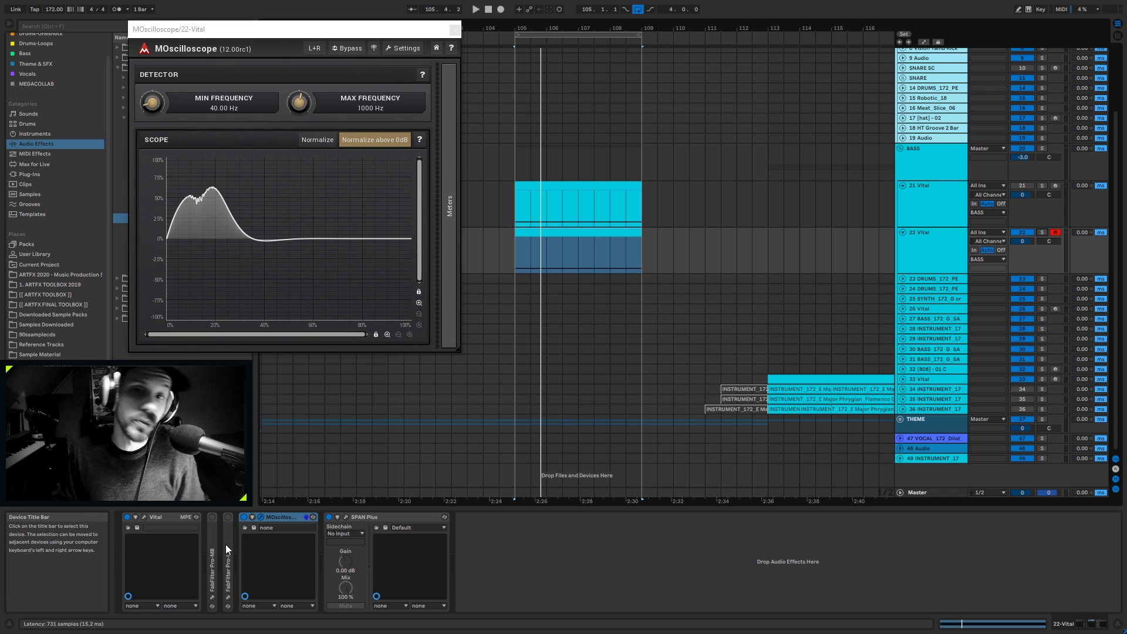
# Step: Open FabFilter Pro-MB beside the oscilloscope and play the looped clip through it without any bands
pyautogui.doubleClick(211, 560)
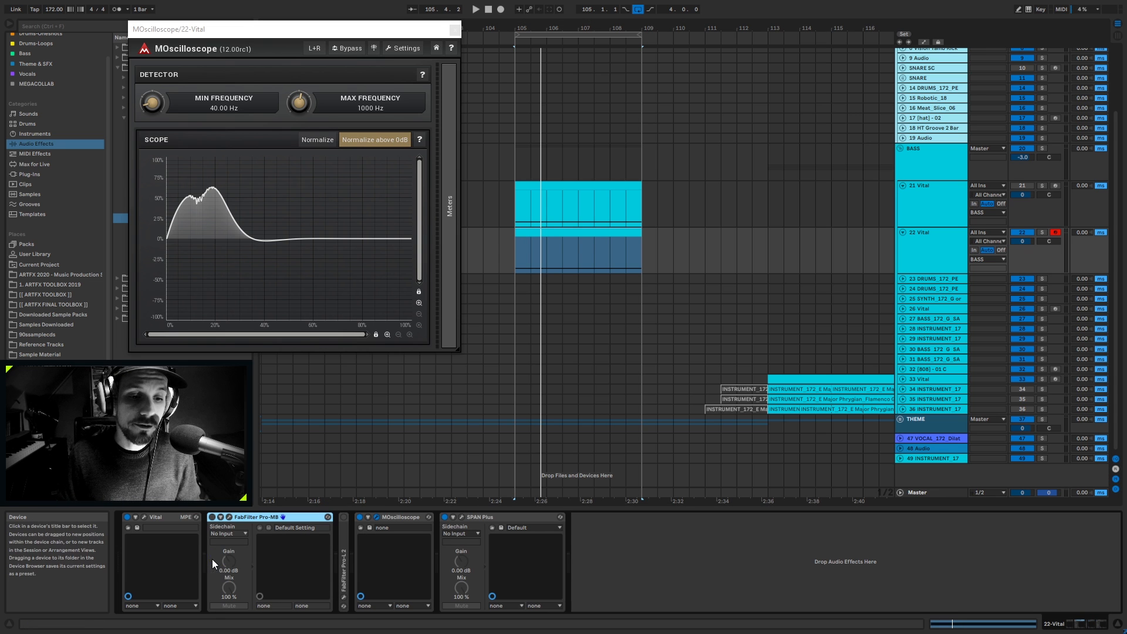
pyautogui.click(228, 518)
pyautogui.moveTo(674, 230); pyautogui.dragTo(853, 34)
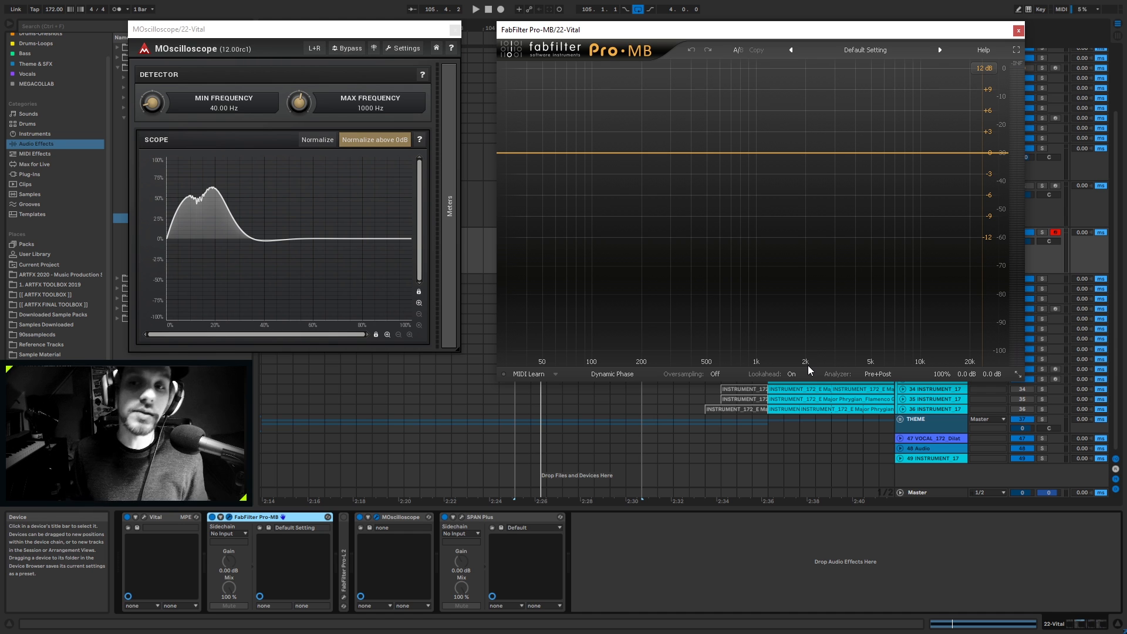
pyautogui.click(479, 444)
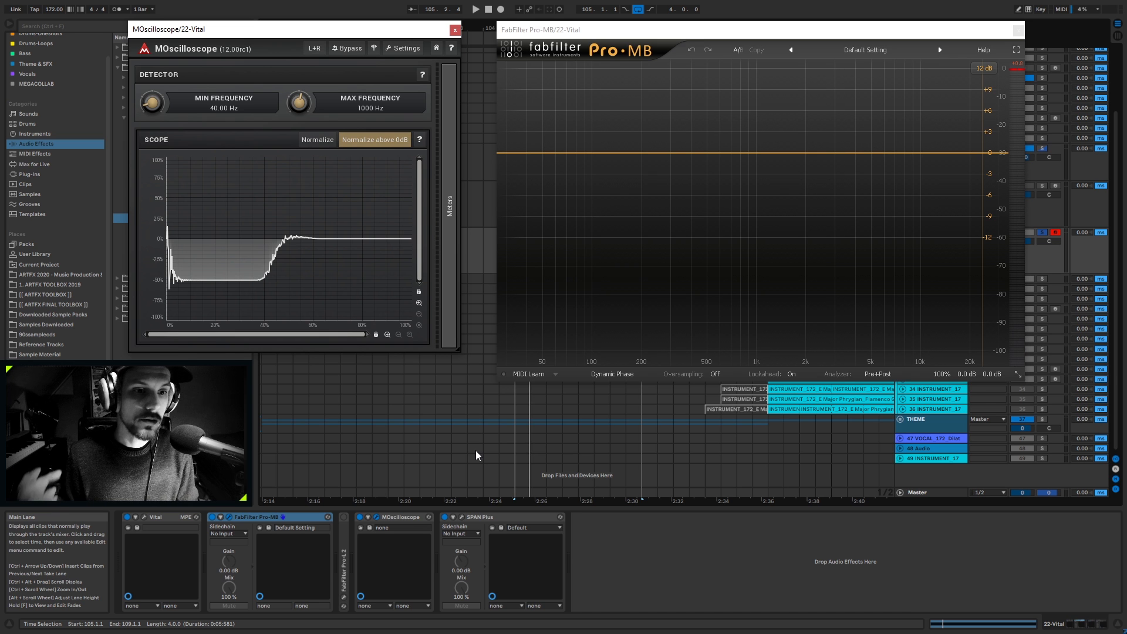
pyautogui.press('space')
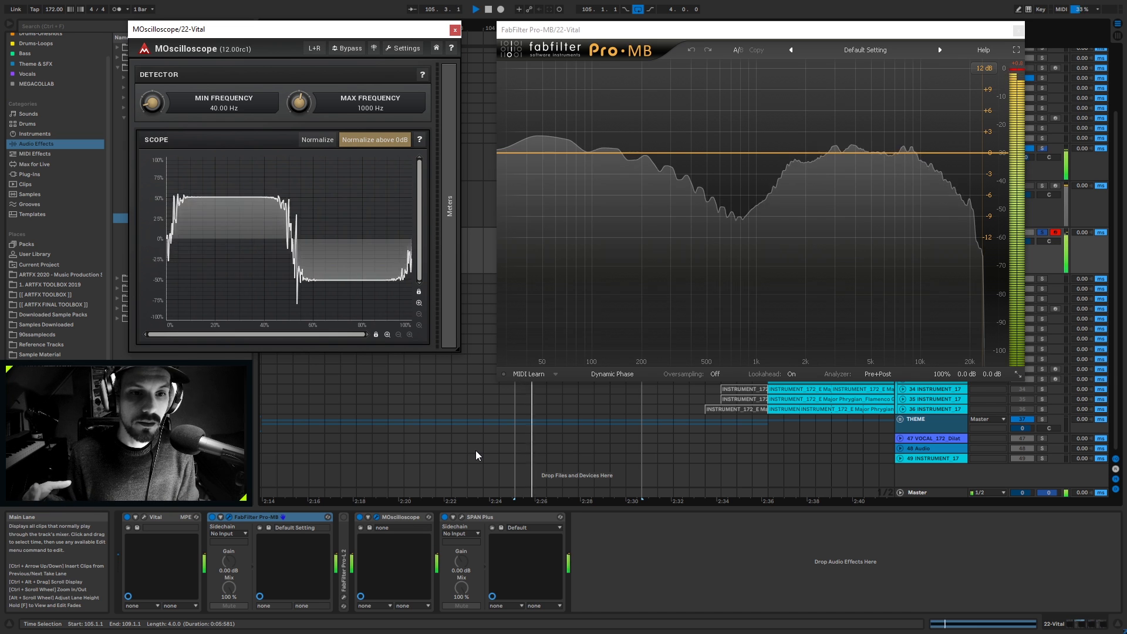
pyautogui.press('space')
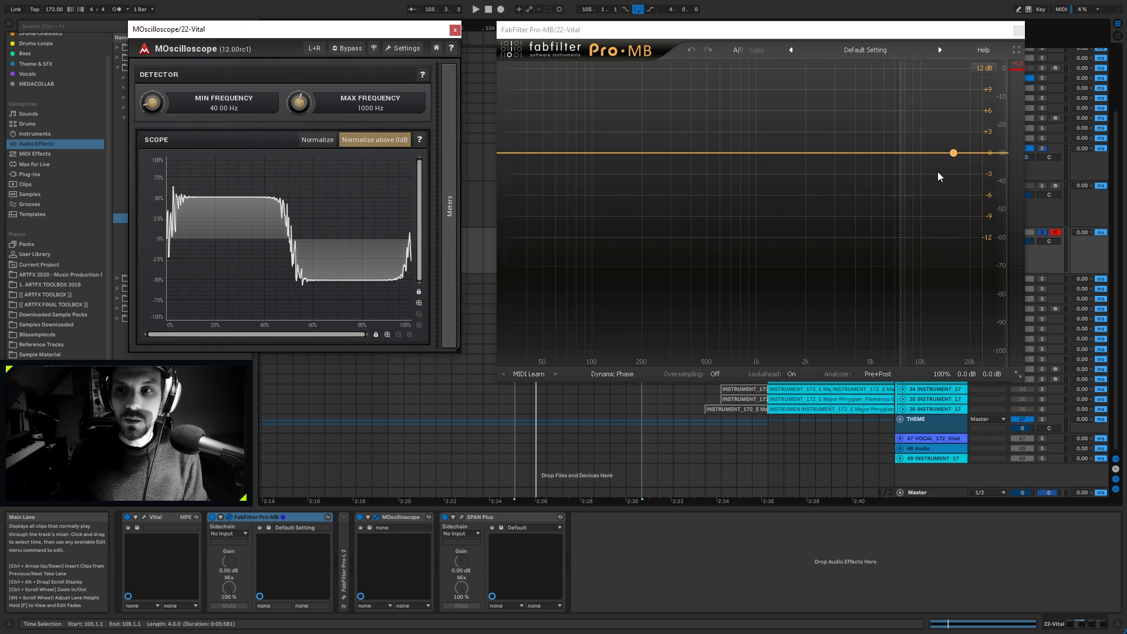
# Step: Add a compression band at about 7.8 kHz in Pro-MB and play the looped clip through it
pyautogui.click(903, 171)
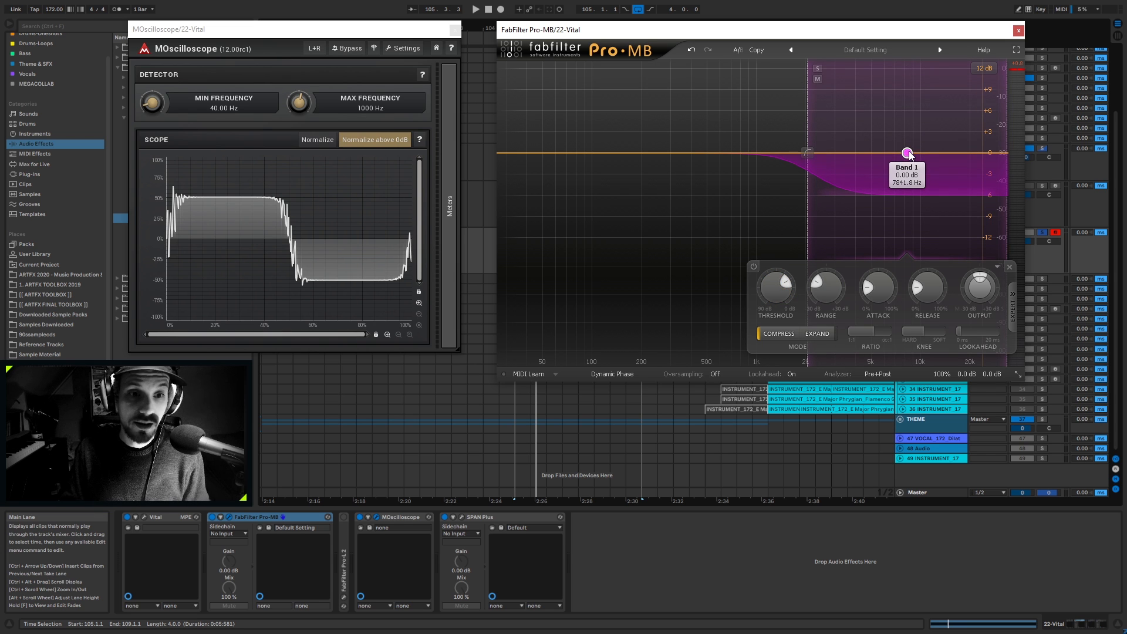
pyautogui.press('space')
pyautogui.press('space')
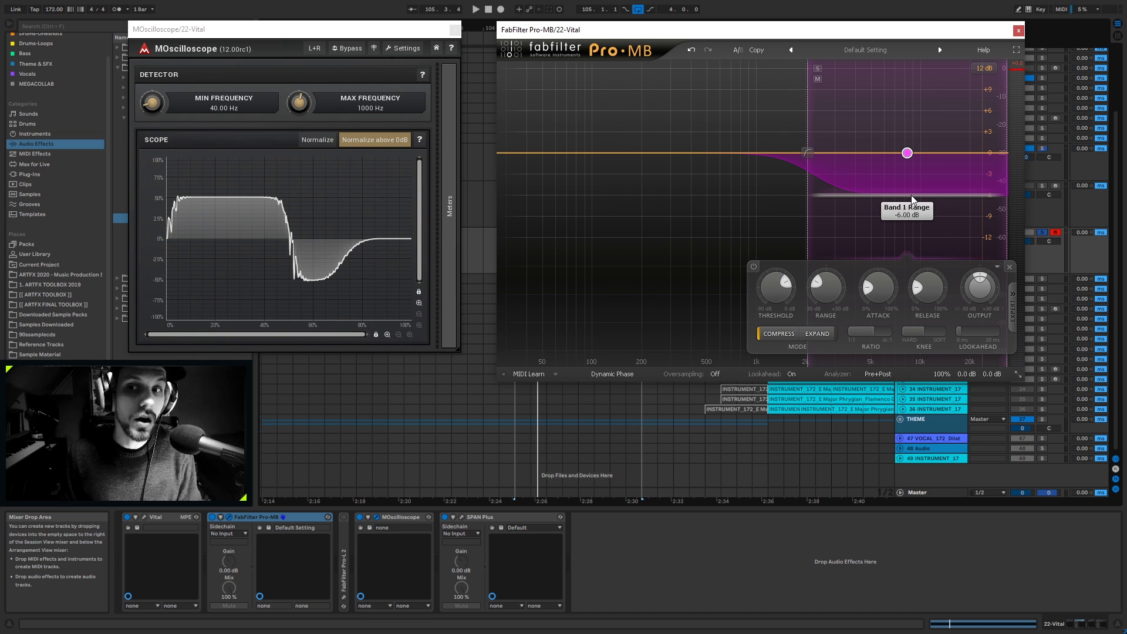
# Step: Raise Band 1's Range to +30 dB in Pro-MB and audition the looped clip
pyautogui.moveTo(911, 195); pyautogui.dragTo(901, 5)
pyautogui.moveTo(902, 93); pyautogui.dragTo(899, 63)
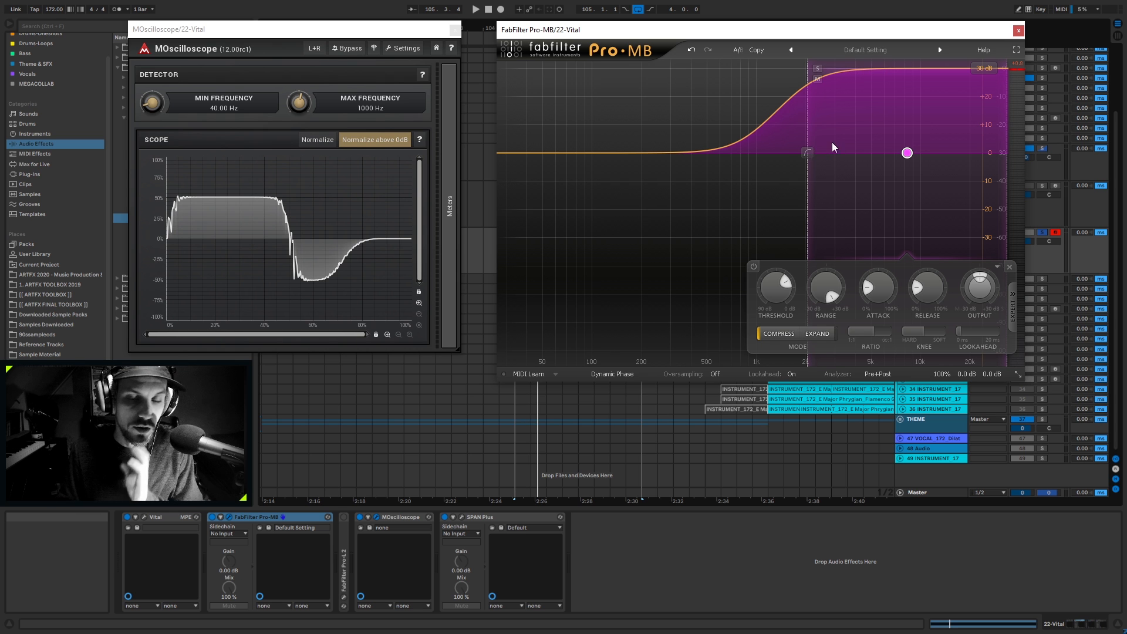
pyautogui.moveTo(809, 153)
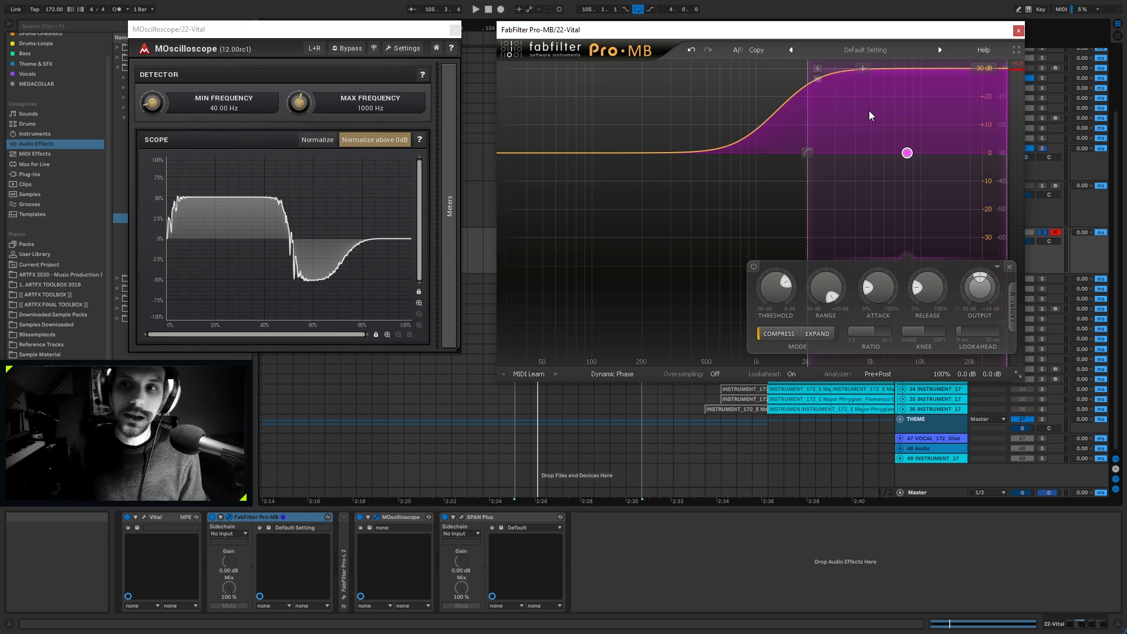
pyautogui.press('space')
pyautogui.moveTo(907, 152)
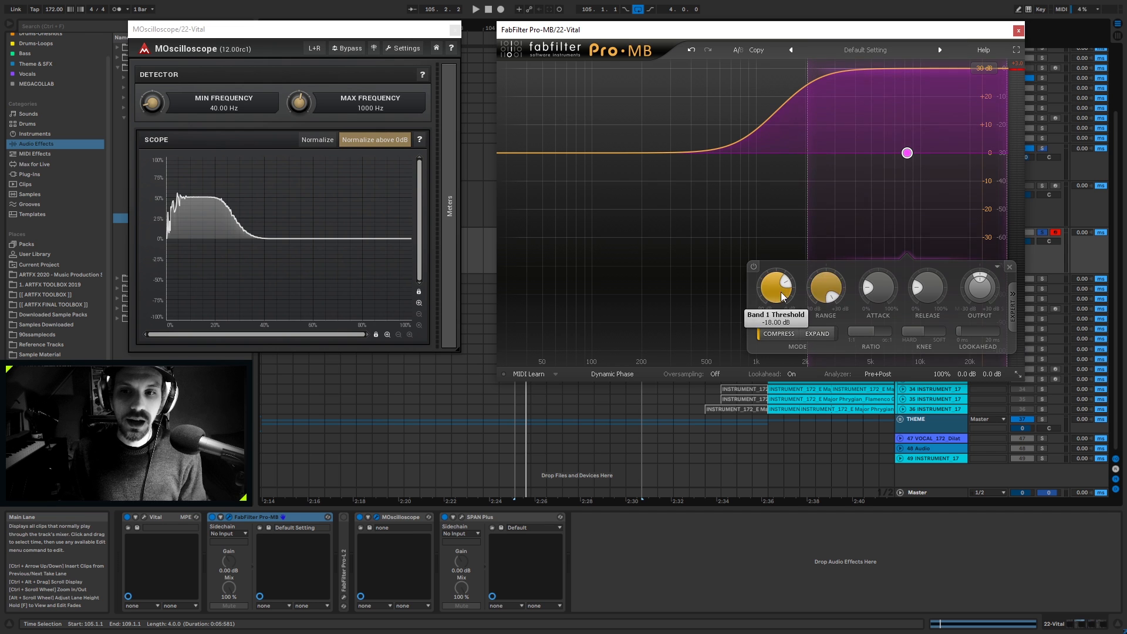
# Step: Try ValhallaVintageVerb ahead of Pro-MB on the looped clip, and remove the reverb from the chain
pyautogui.click(27, 174)
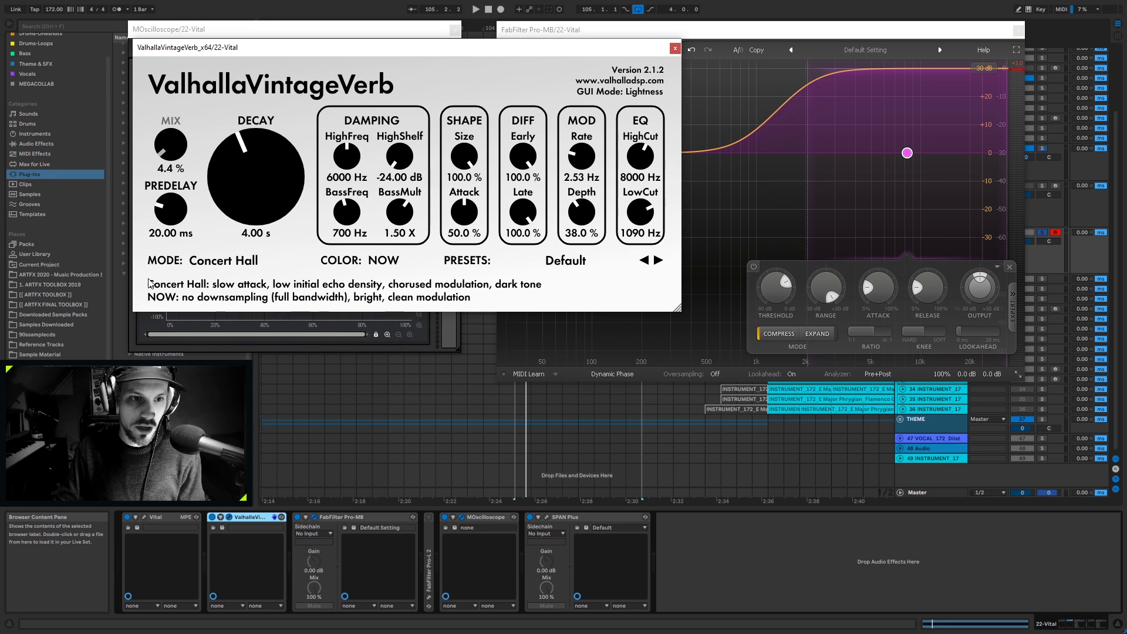
pyautogui.moveTo(464, 48); pyautogui.dragTo(481, 174)
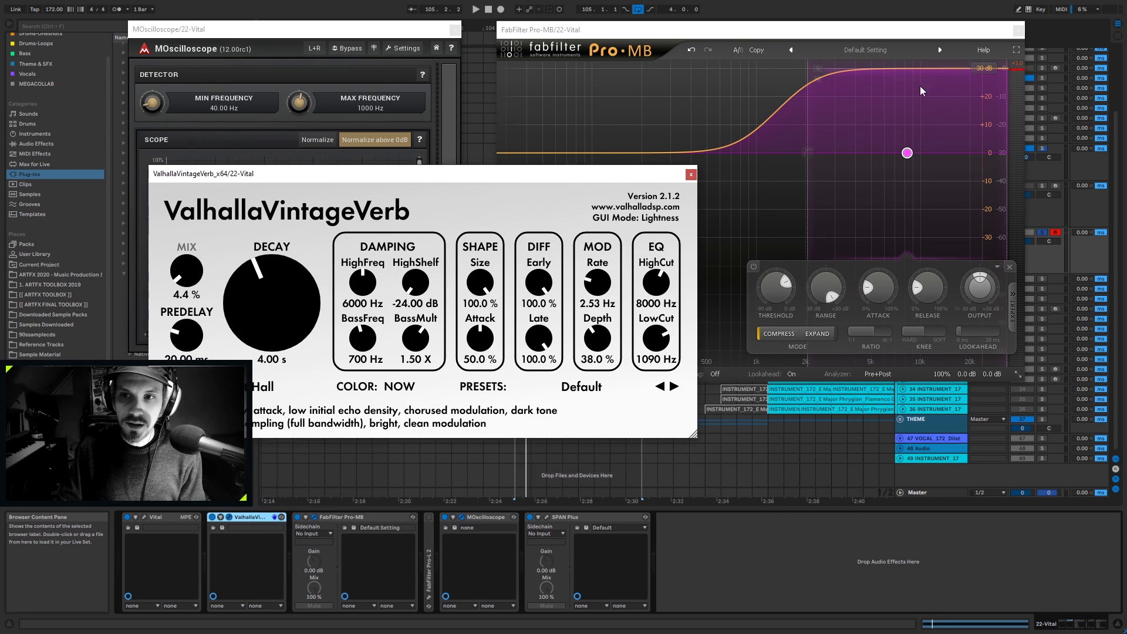
pyautogui.press('space')
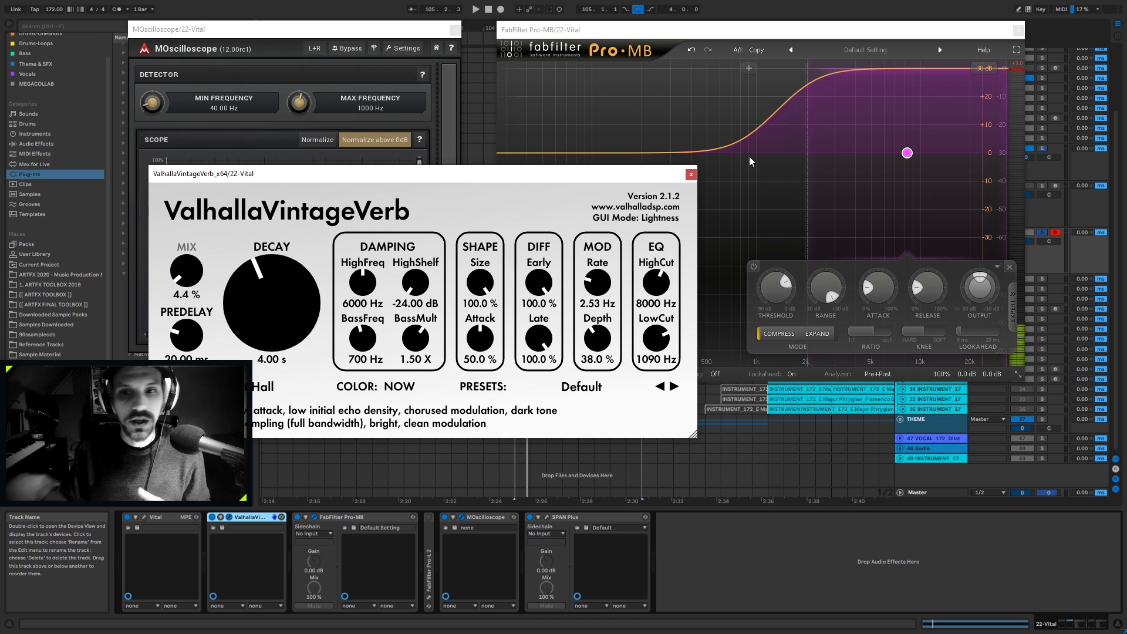
pyautogui.click(691, 174)
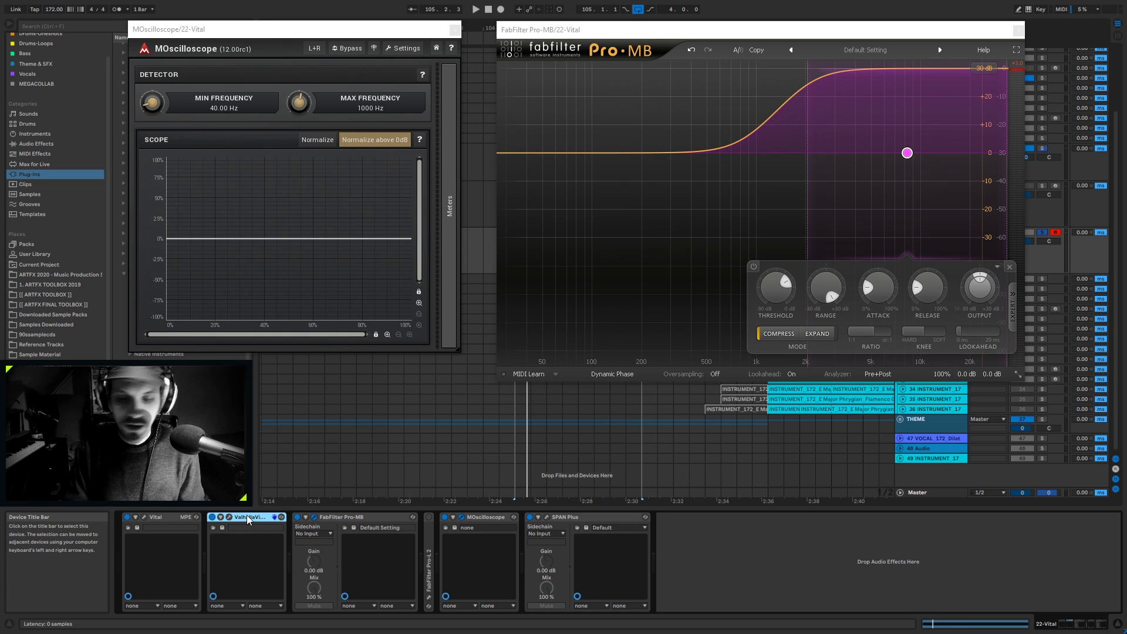
pyautogui.press('Delete')
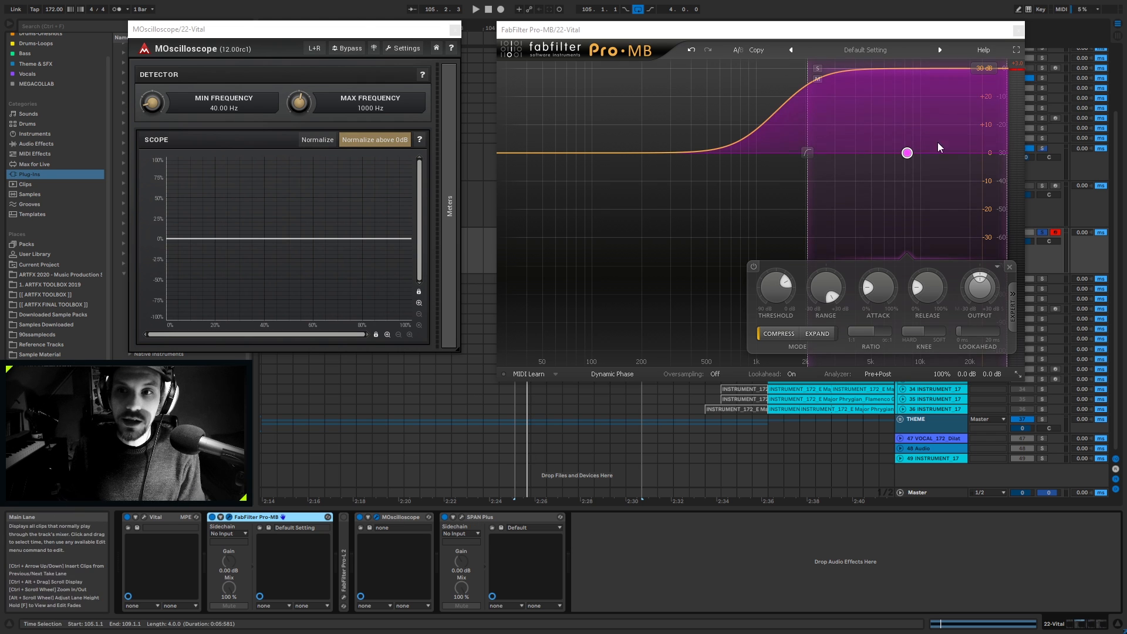
# Step: Set Pro-MB Band 1's Threshold to 0 dB, playing the looped clip before and after to compare waveforms
pyautogui.press('space')
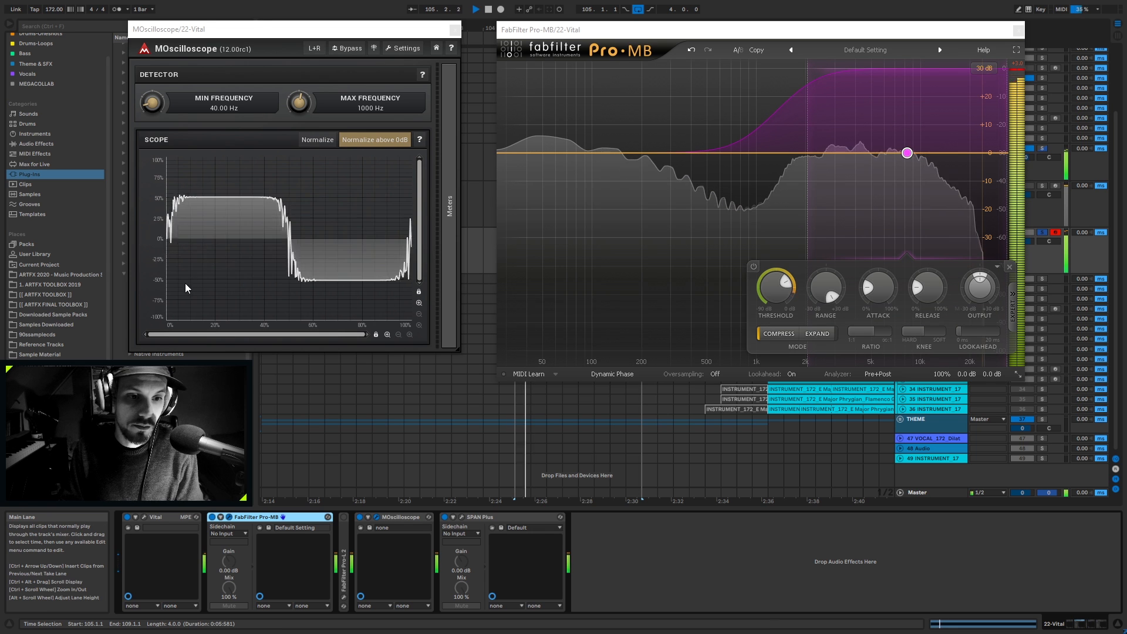
pyautogui.press('space')
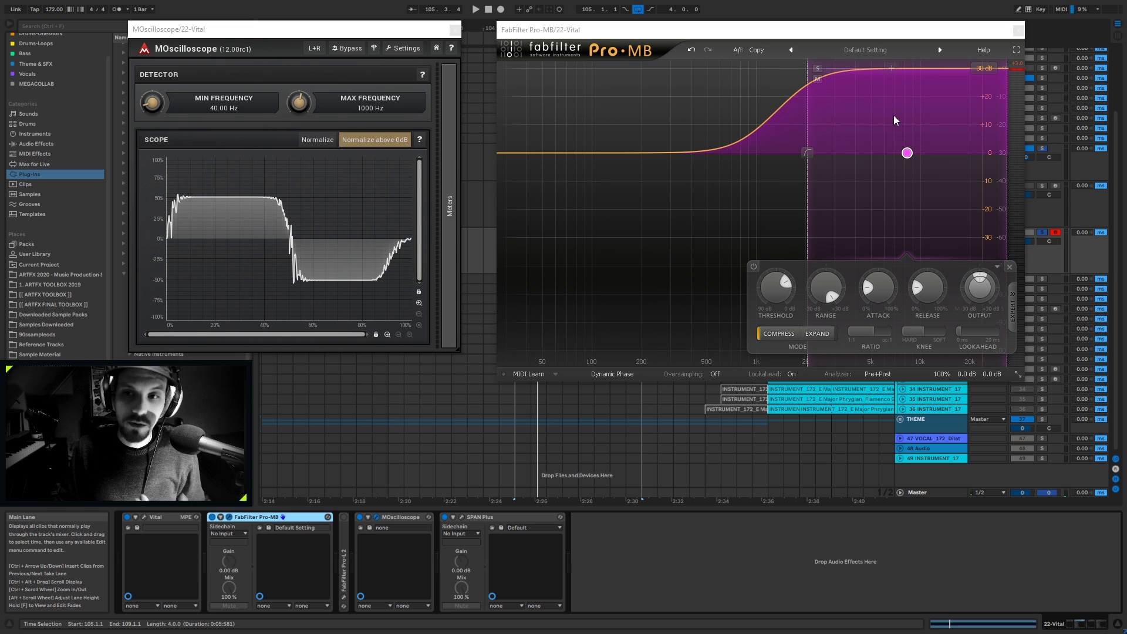
pyautogui.moveTo(771, 289); pyautogui.dragTo(769, 257)
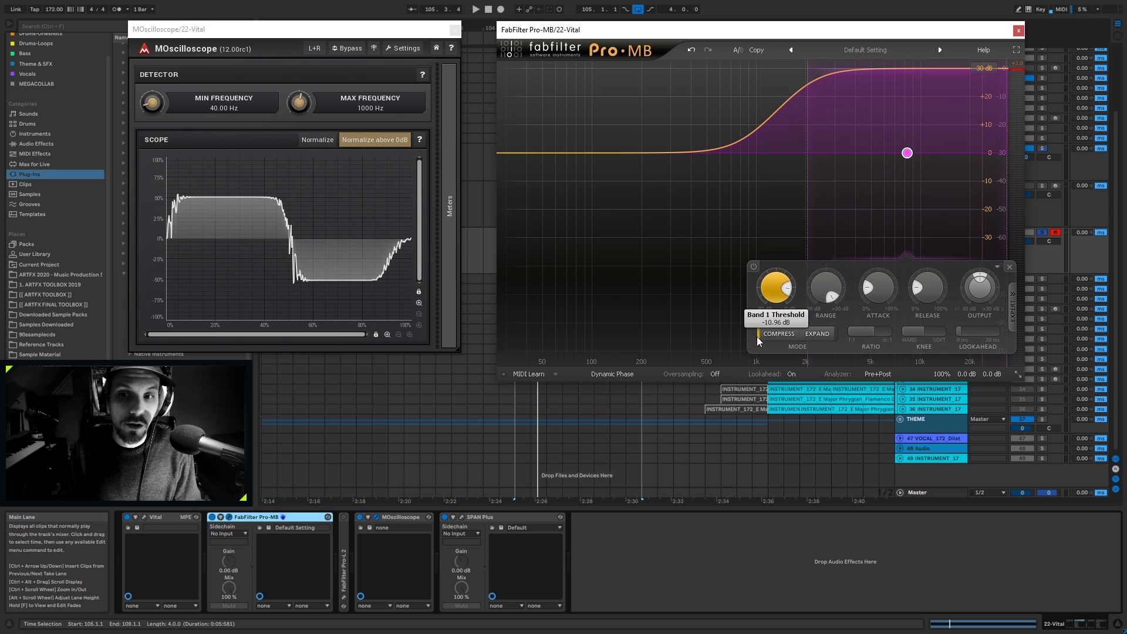
pyautogui.moveTo(736, 386); pyautogui.dragTo(744, 258)
pyautogui.press('space')
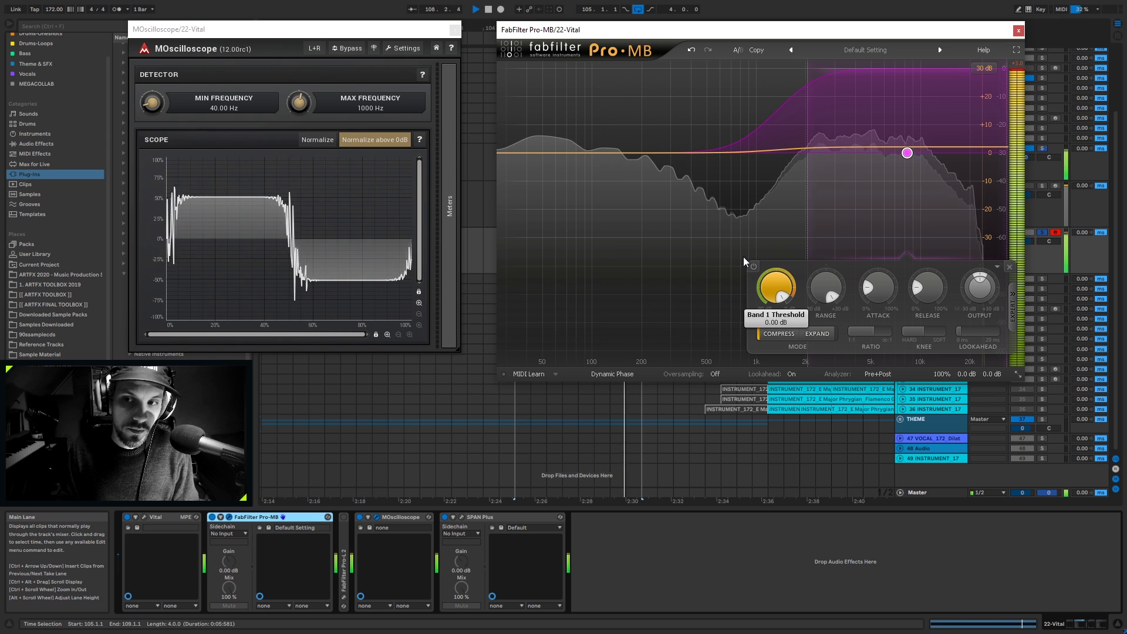
pyautogui.press('space')
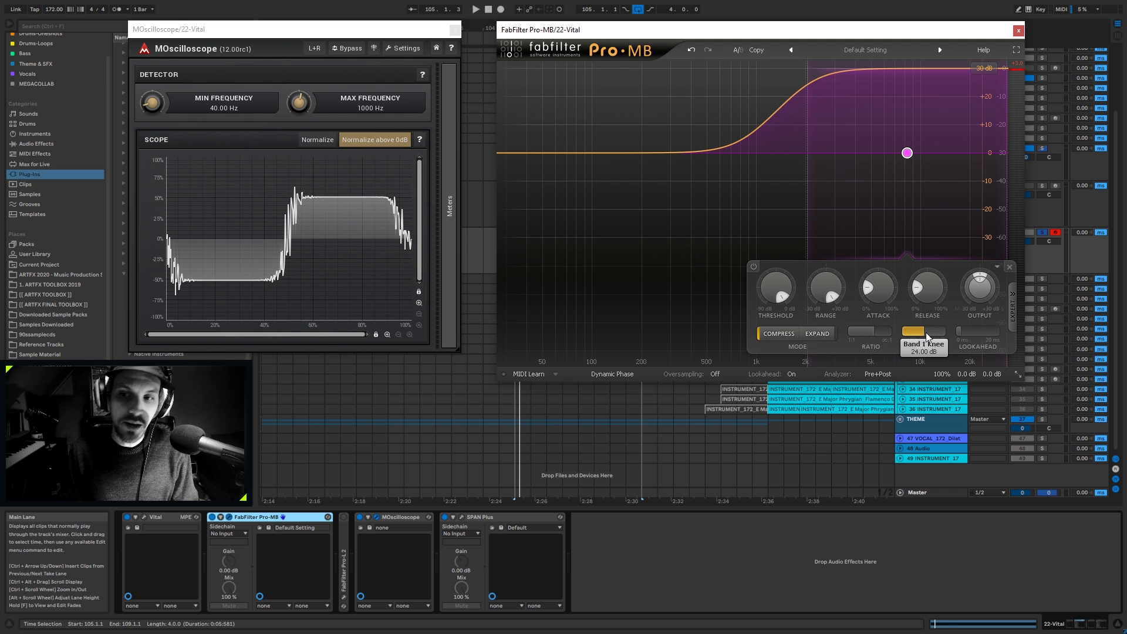
# Step: Set Band 1's Knee to 0 dB in Pro-MB and audition the looped clip
pyautogui.moveTo(926, 332); pyautogui.dragTo(785, 334)
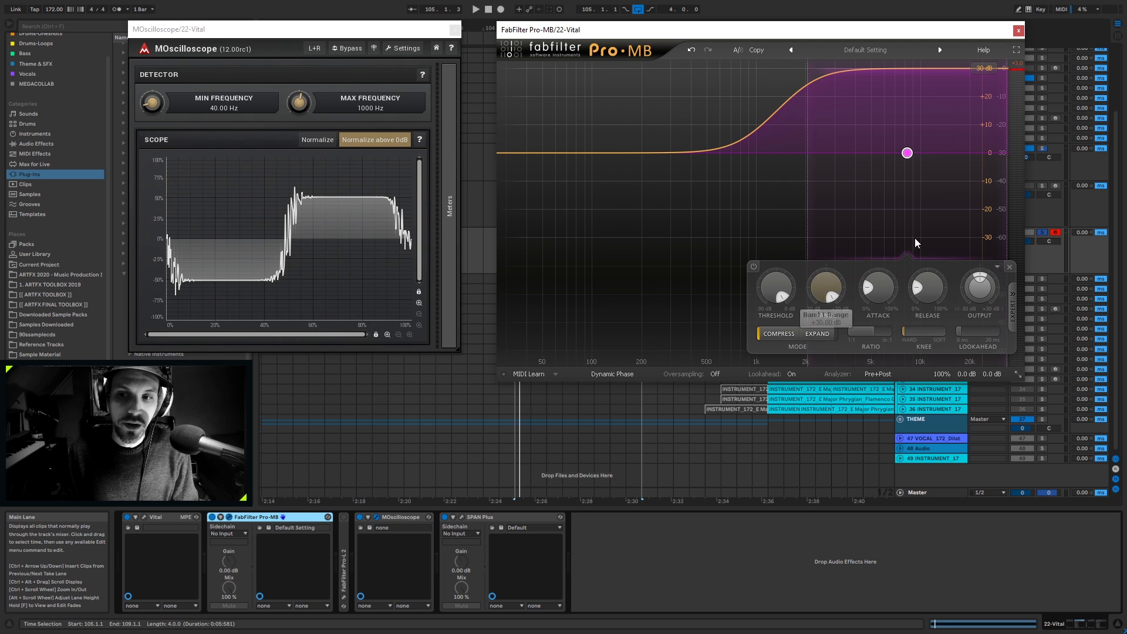
pyautogui.press('space')
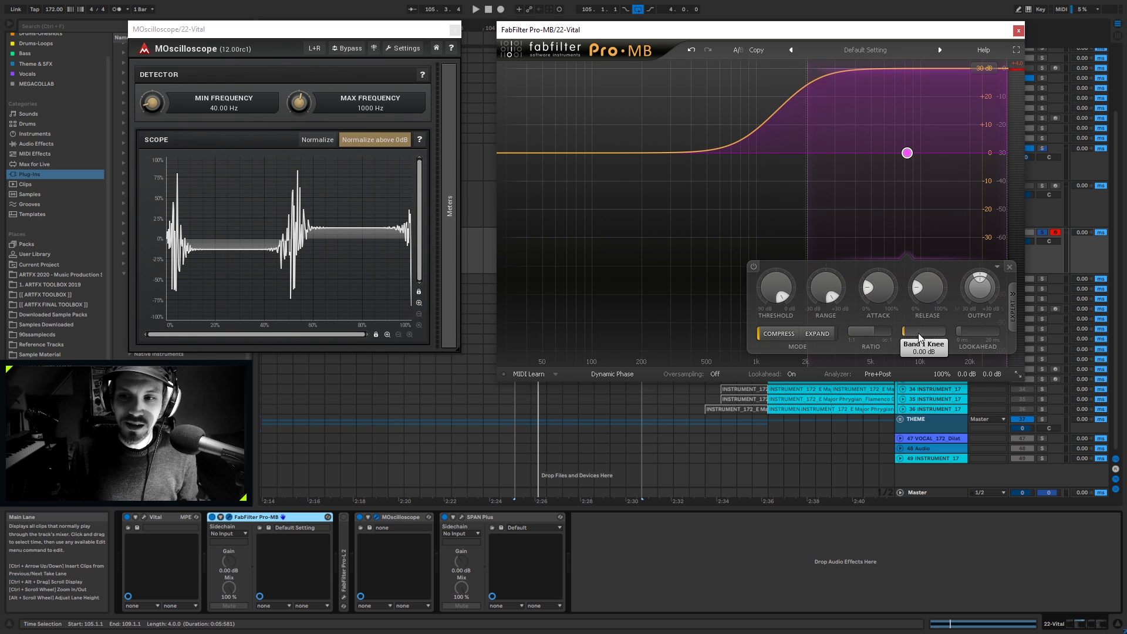
pyautogui.press('space')
# Step: Lower Band 1's Threshold to about -7.35 dB and soften its Knee in Pro-MB, auditioning the looped clip
pyautogui.moveTo(763, 320); pyautogui.dragTo(765, 314)
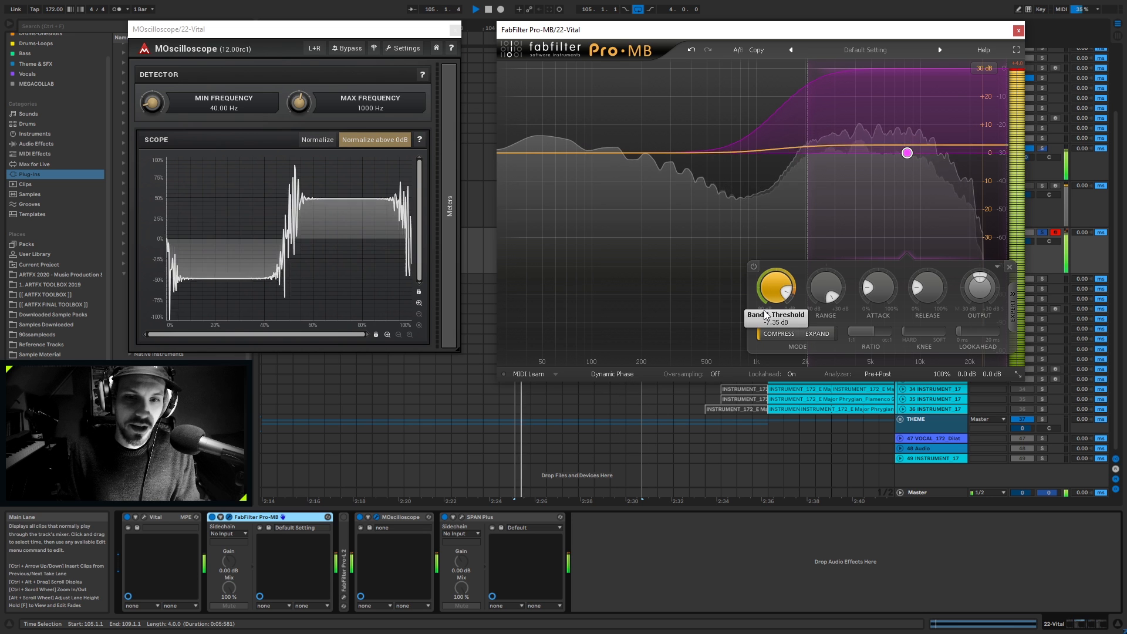
pyautogui.press('space')
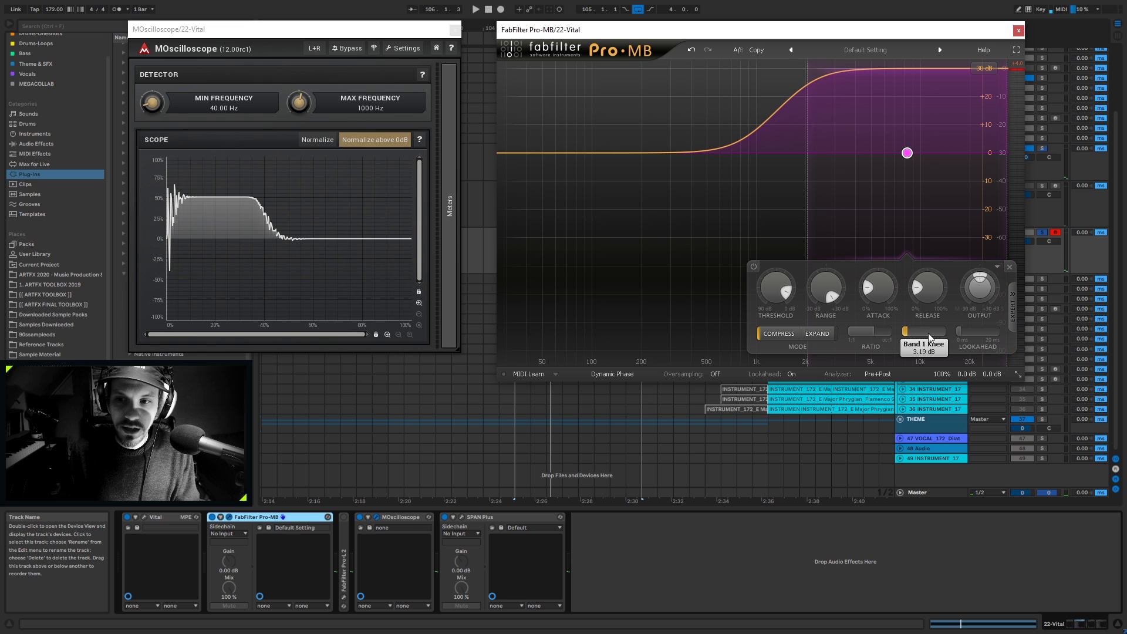
pyautogui.press('space')
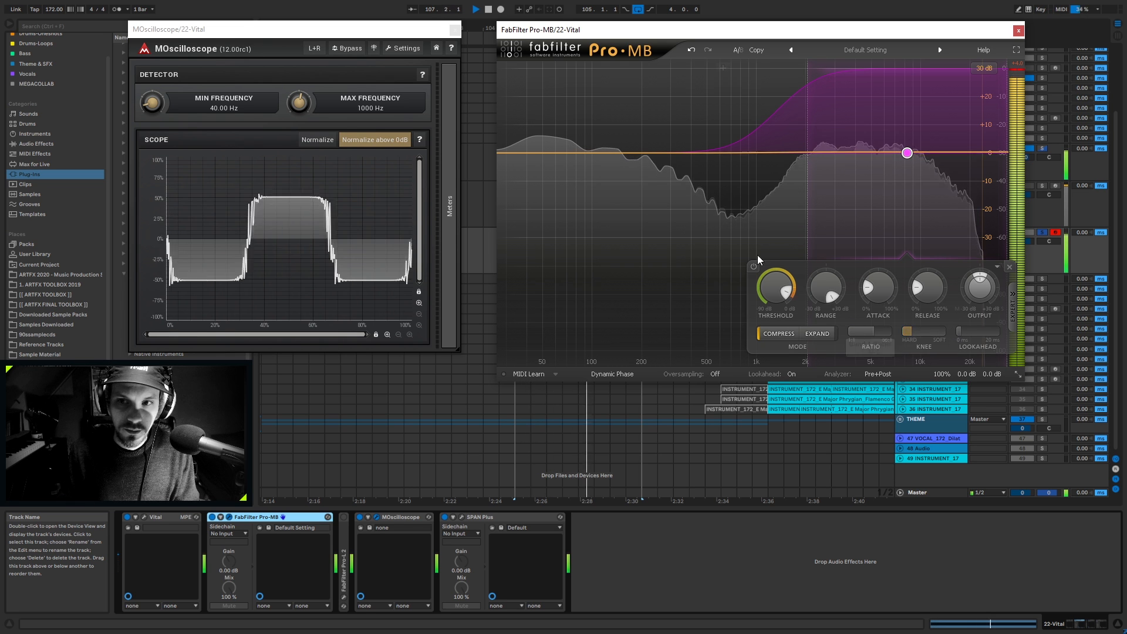
pyautogui.press('space')
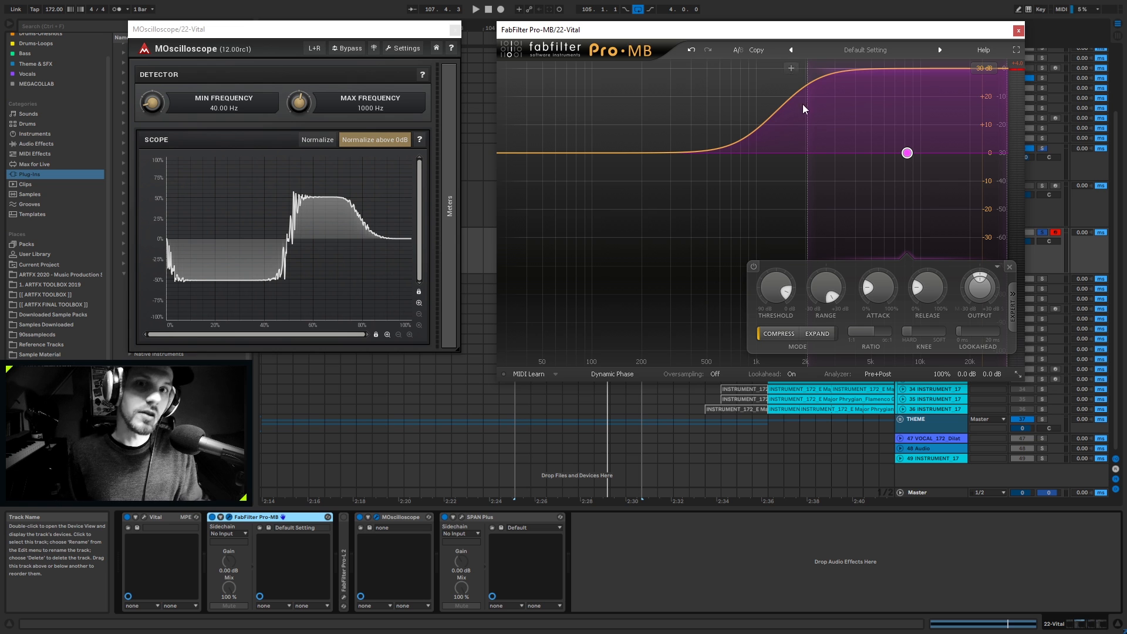
# Step: Solo the 21 Vital track and play the drop from bar 65 with that track's MOscilloscope open
pyautogui.click(1019, 30)
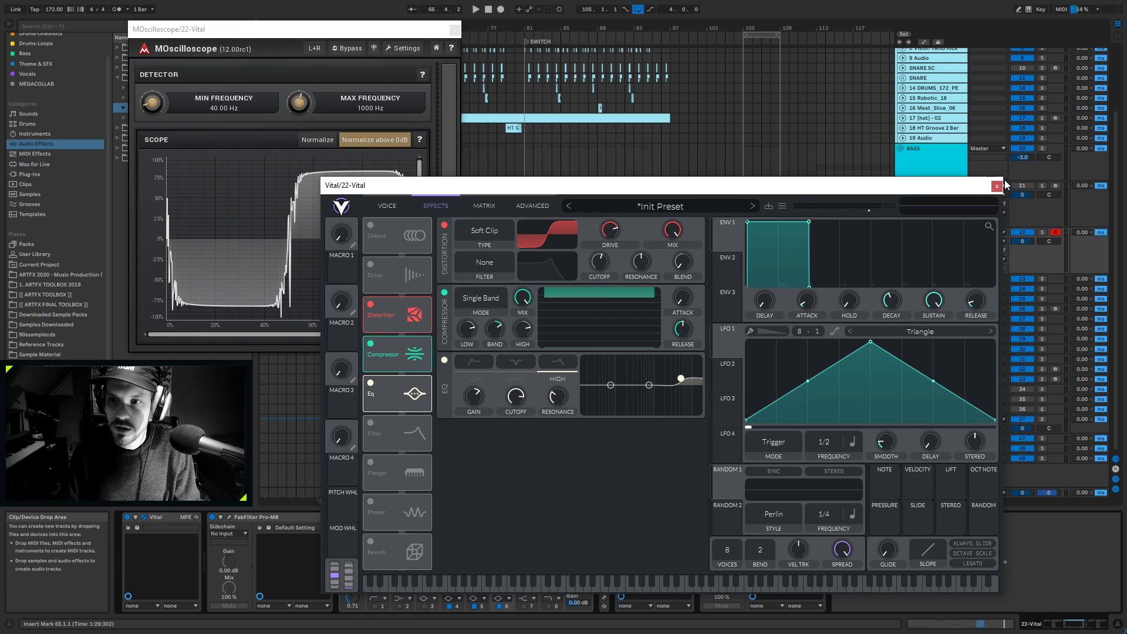
pyautogui.click(997, 186)
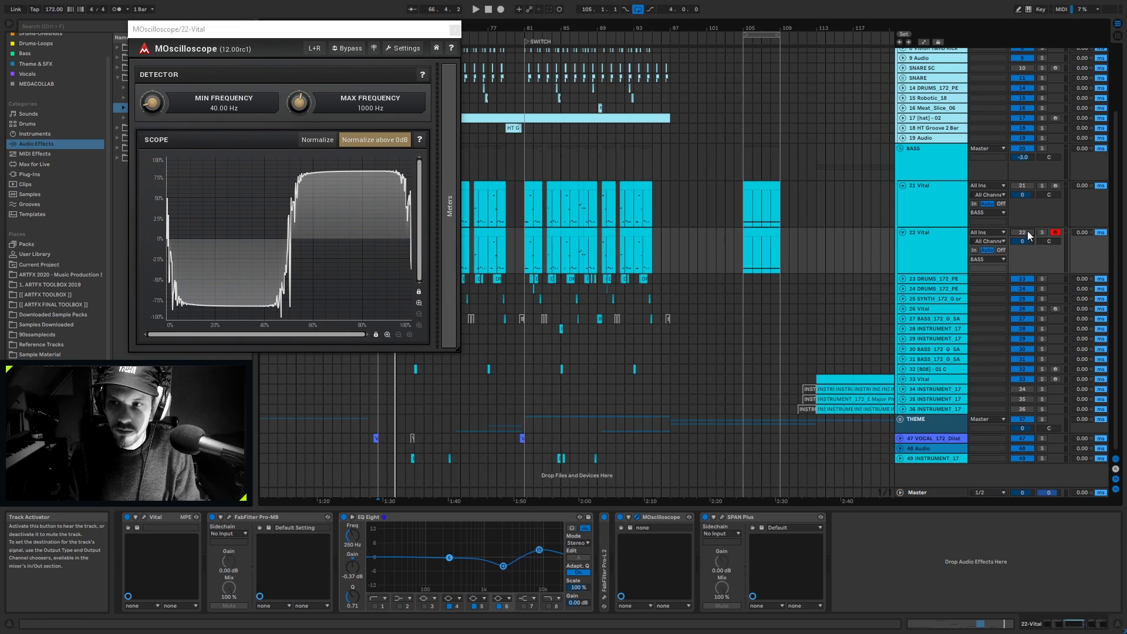
pyautogui.click(1042, 186)
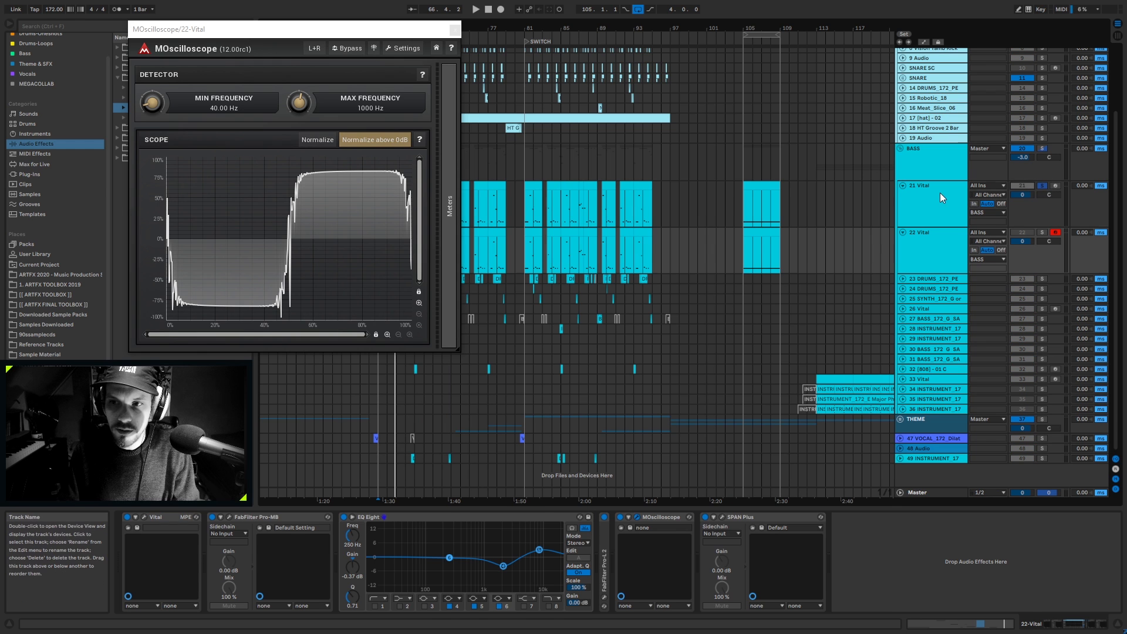
pyautogui.click(941, 192)
pyautogui.click(453, 31)
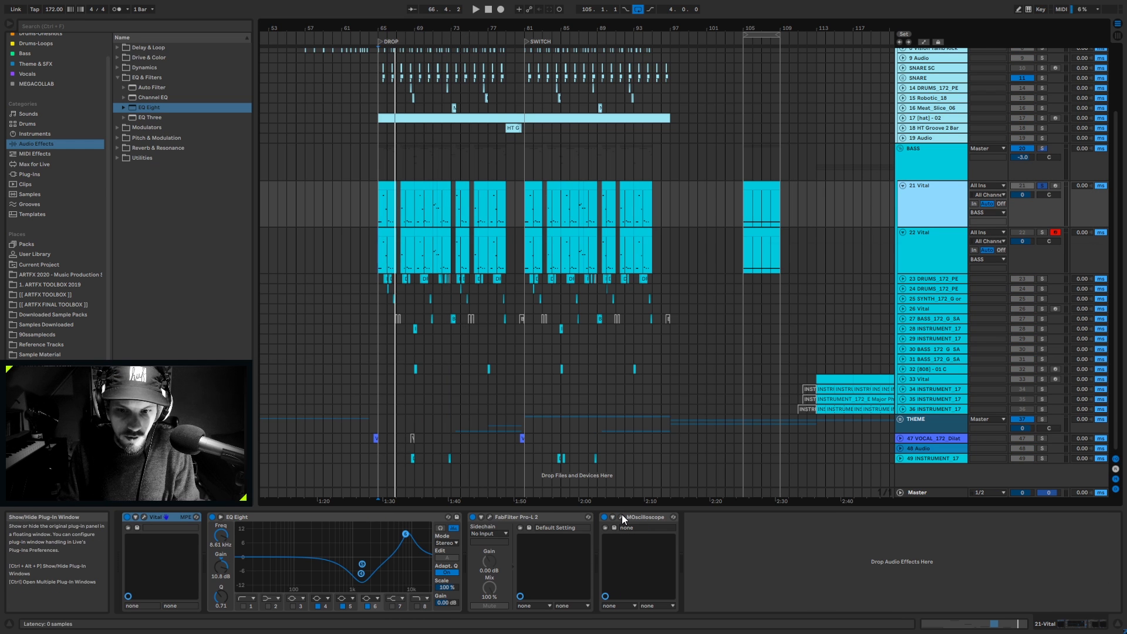
pyautogui.click(622, 514)
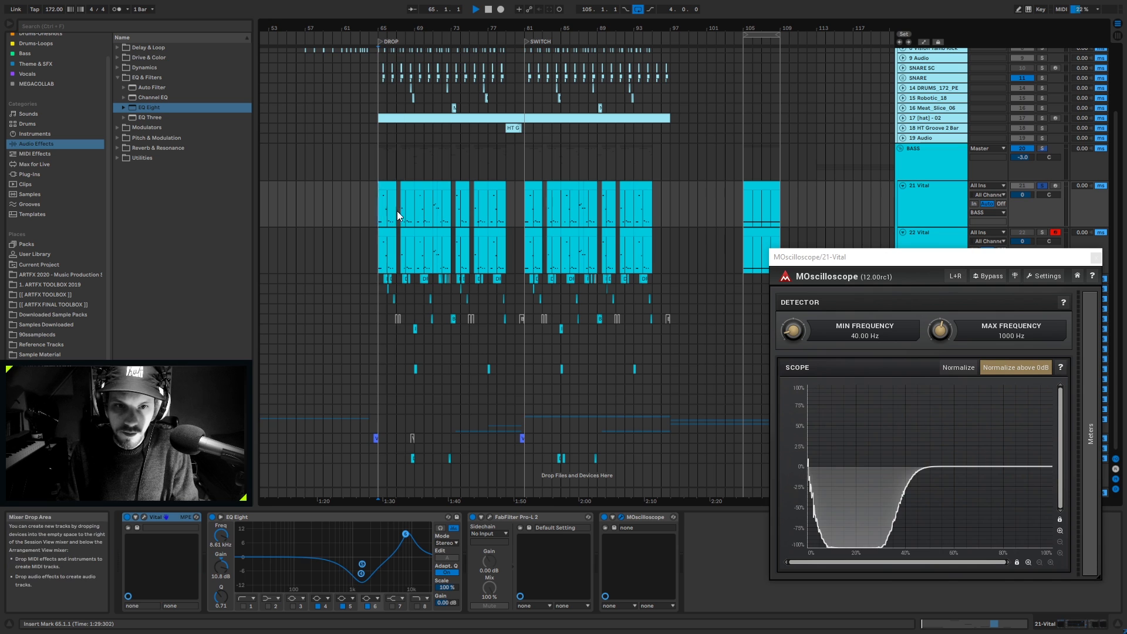
pyautogui.press('space')
pyautogui.press('space')
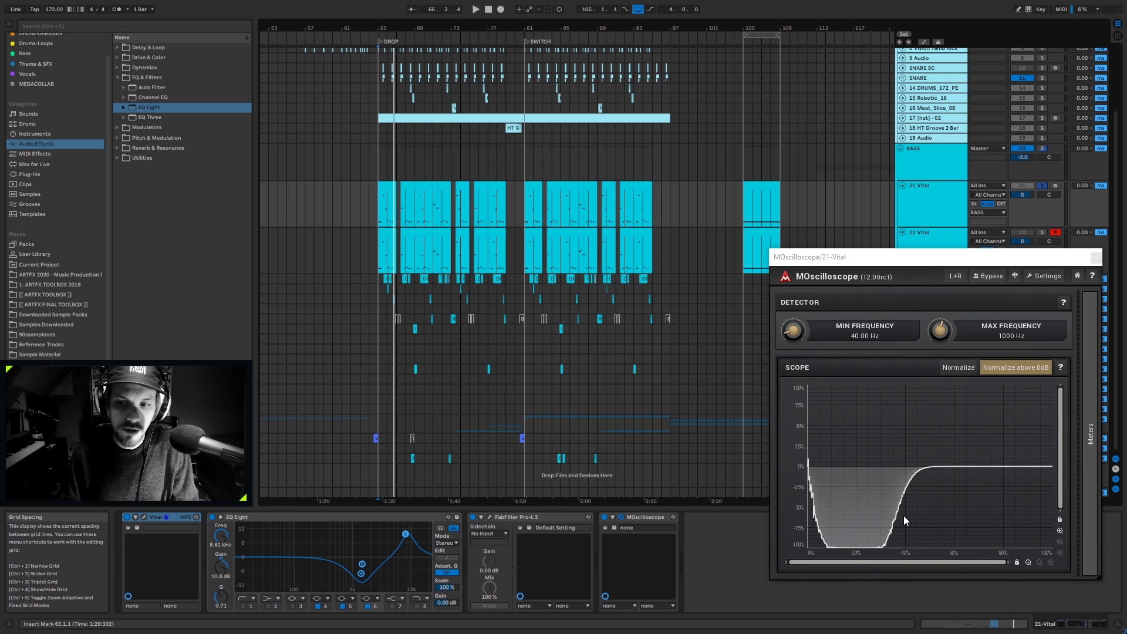
# Step: Examine the 21 Vital track's synth effects while playing the start of the drop
pyautogui.click(143, 517)
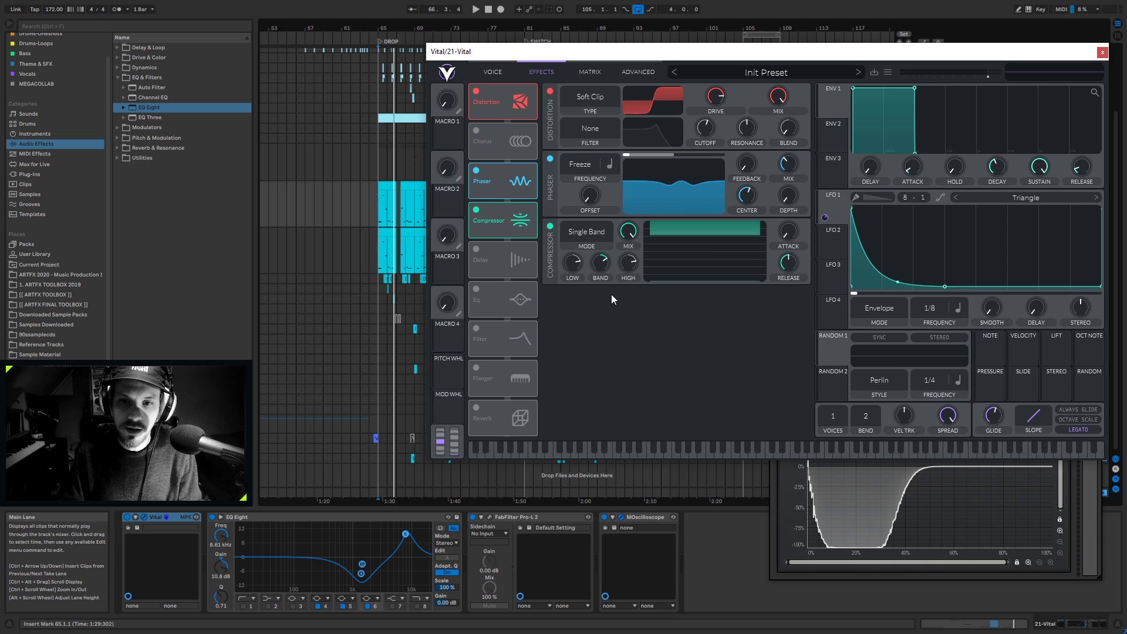
pyautogui.press('space')
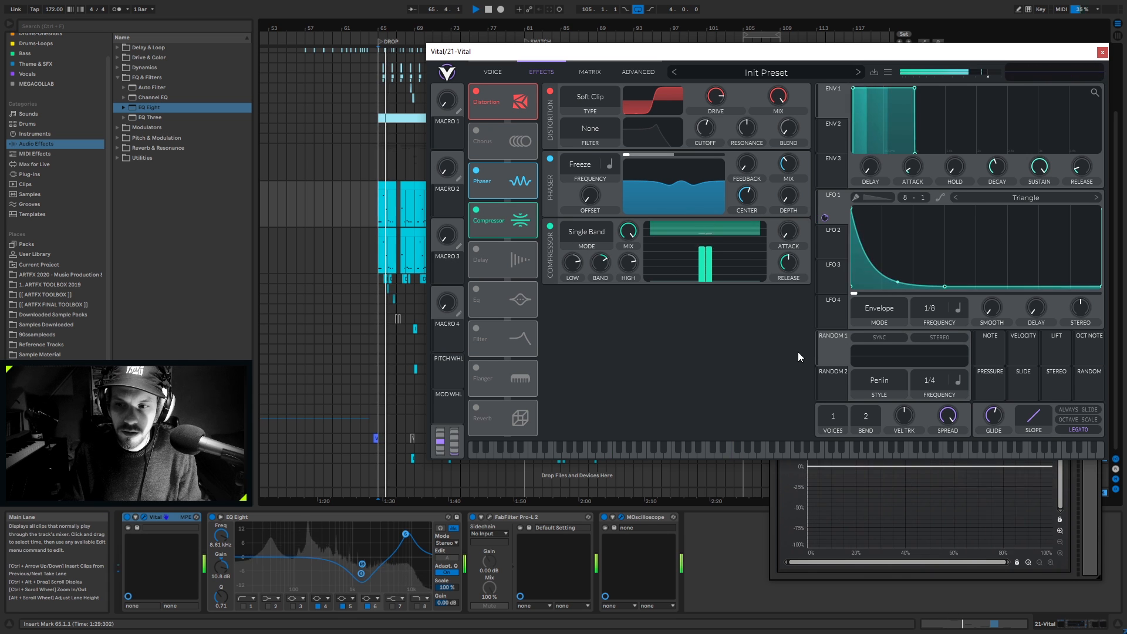
pyautogui.click(858, 506)
pyautogui.press('space')
# Step: Close the 21 Vital plug-in windows, solo the 22 Vital track and open its Vital synth
pyautogui.click(1095, 257)
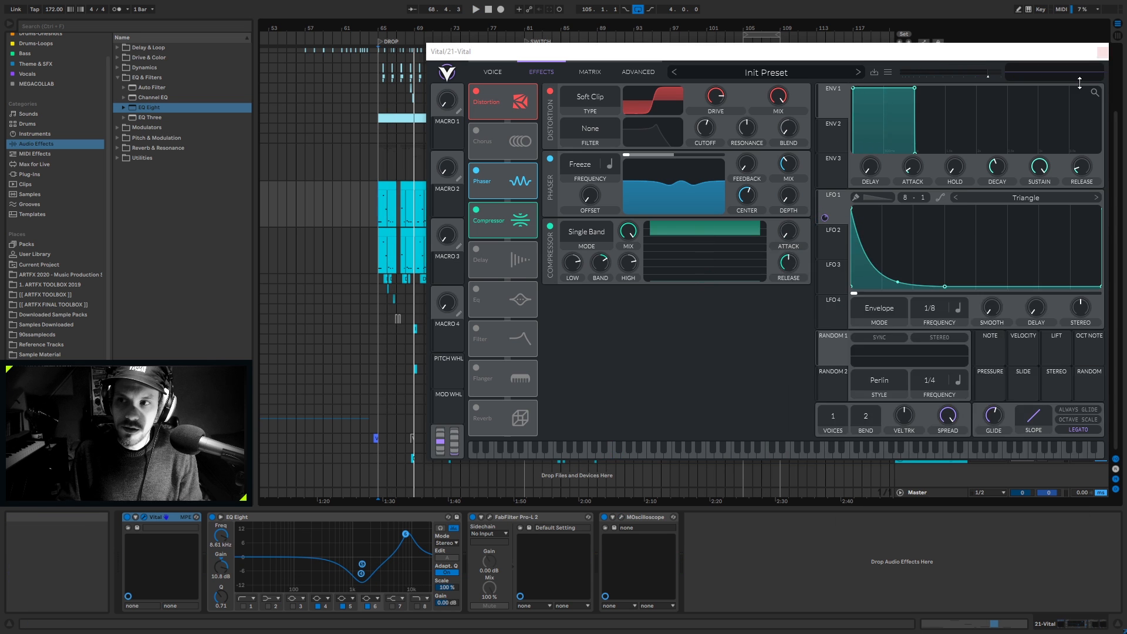
pyautogui.click(1102, 52)
pyautogui.click(1042, 233)
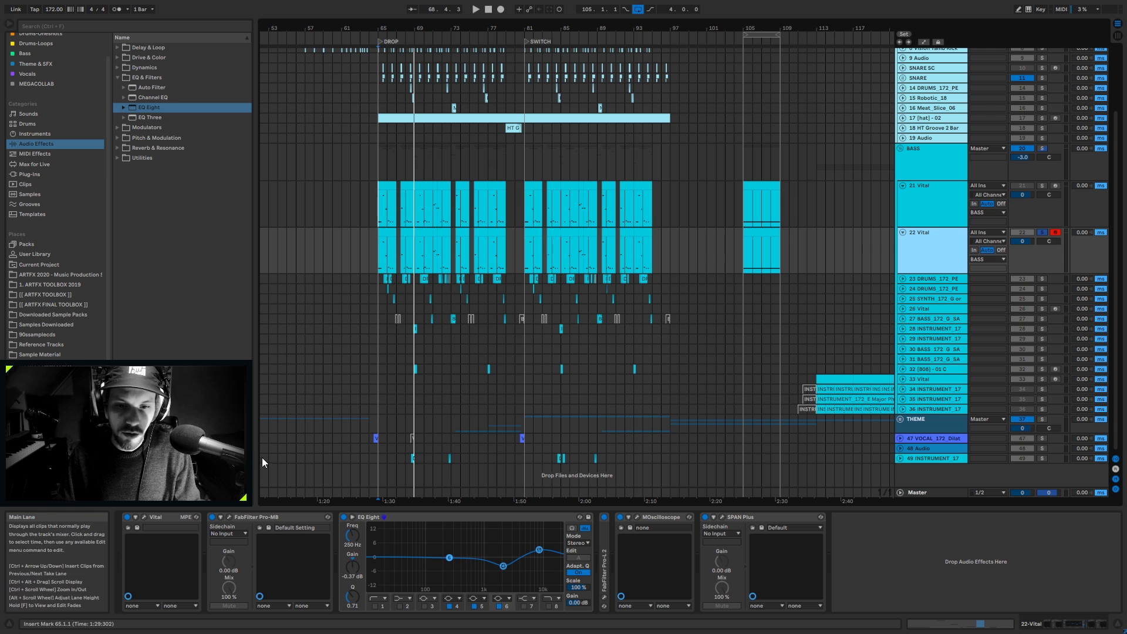
pyautogui.click(143, 516)
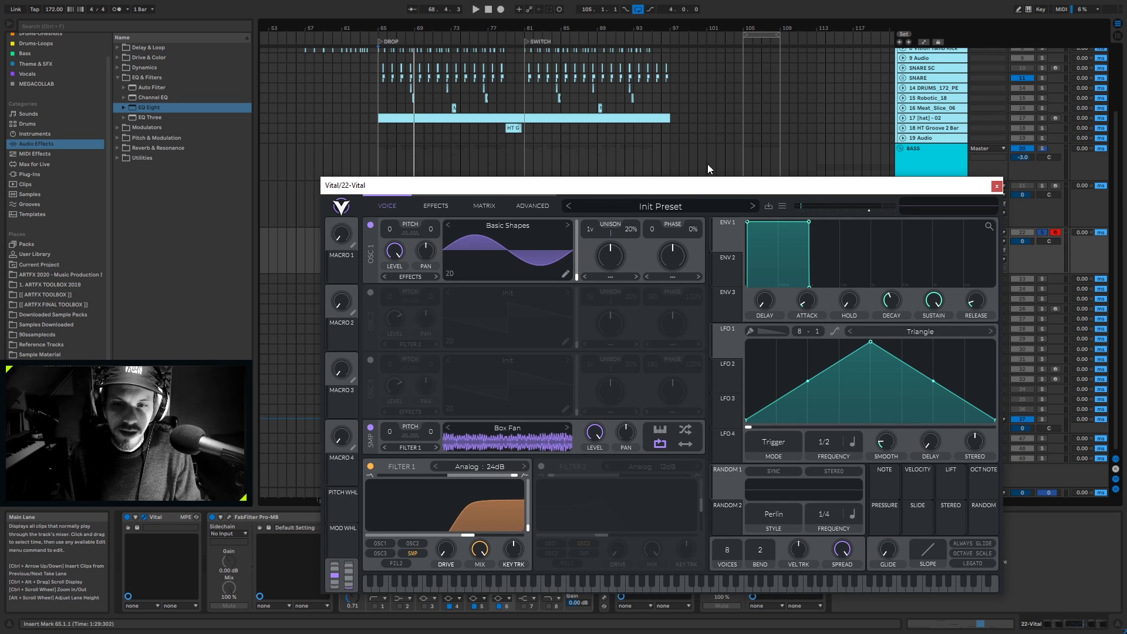
pyautogui.moveTo(688, 188); pyautogui.dragTo(697, 116)
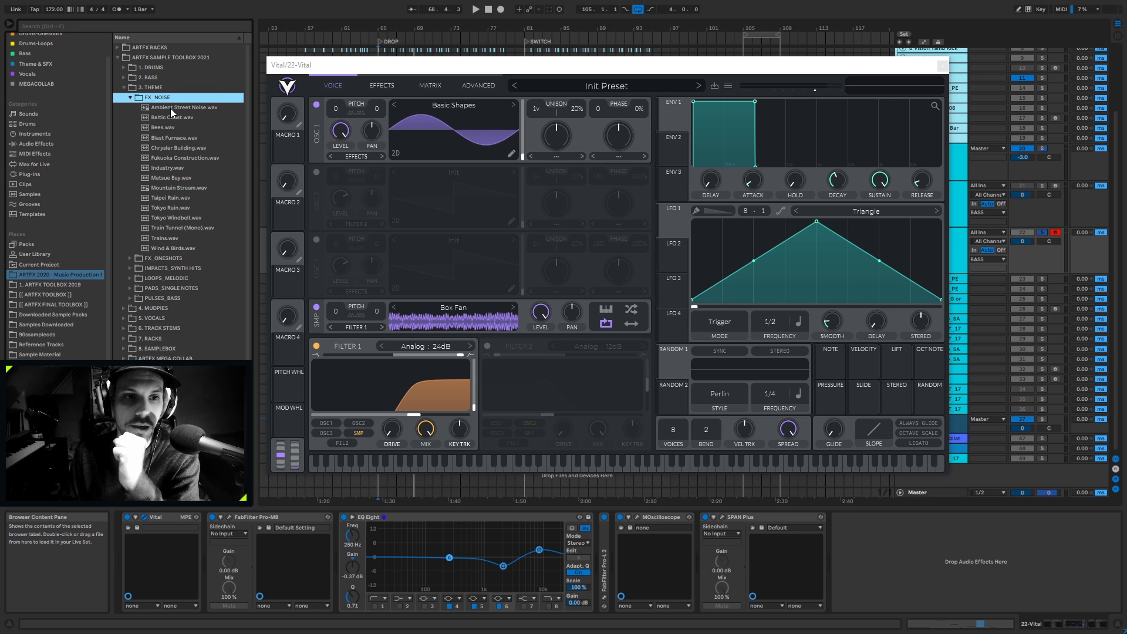
# Step: Audition the noise samples in the FX_NOISE folder, from Ambient Street Noise.wav through Wind & Birds.wav
pyautogui.click(171, 108)
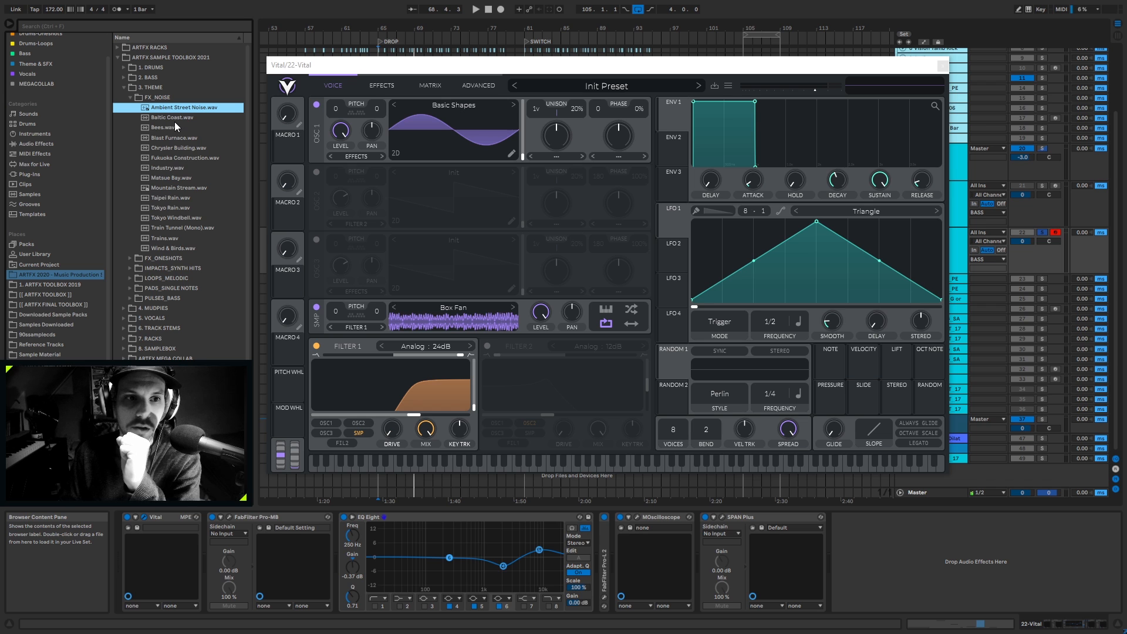
pyautogui.click(175, 118)
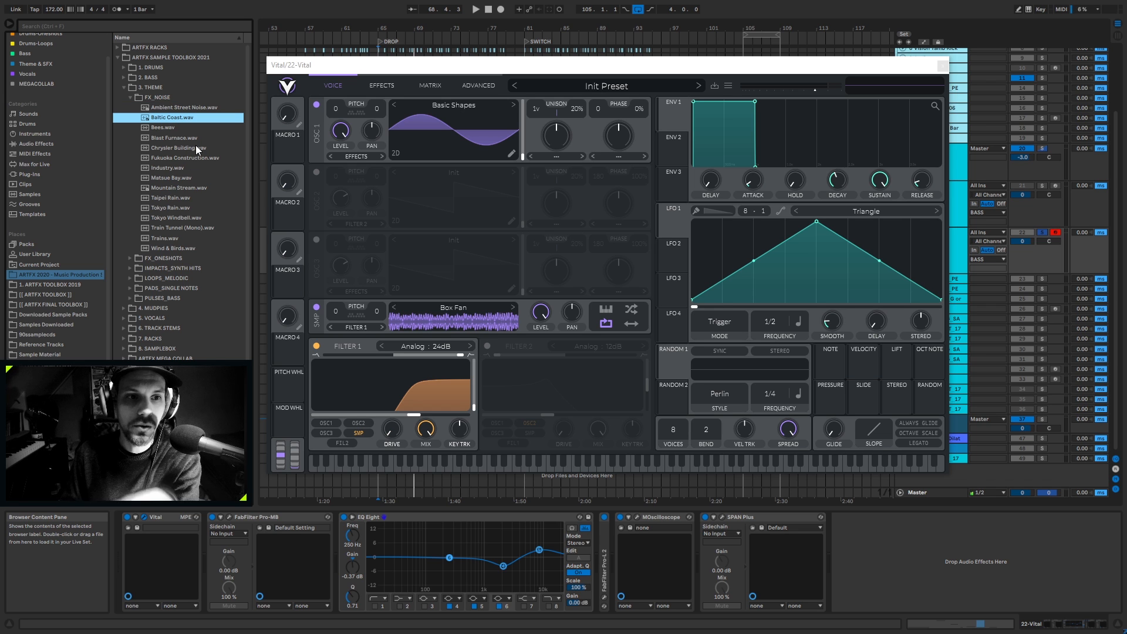
pyautogui.click(160, 127)
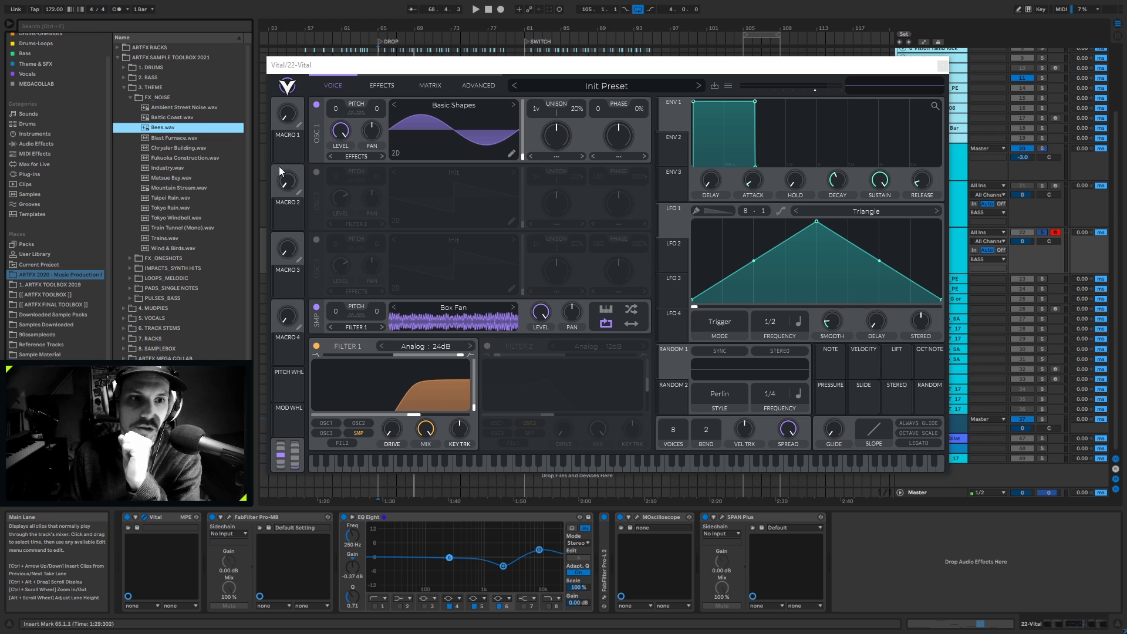
pyautogui.click(174, 137)
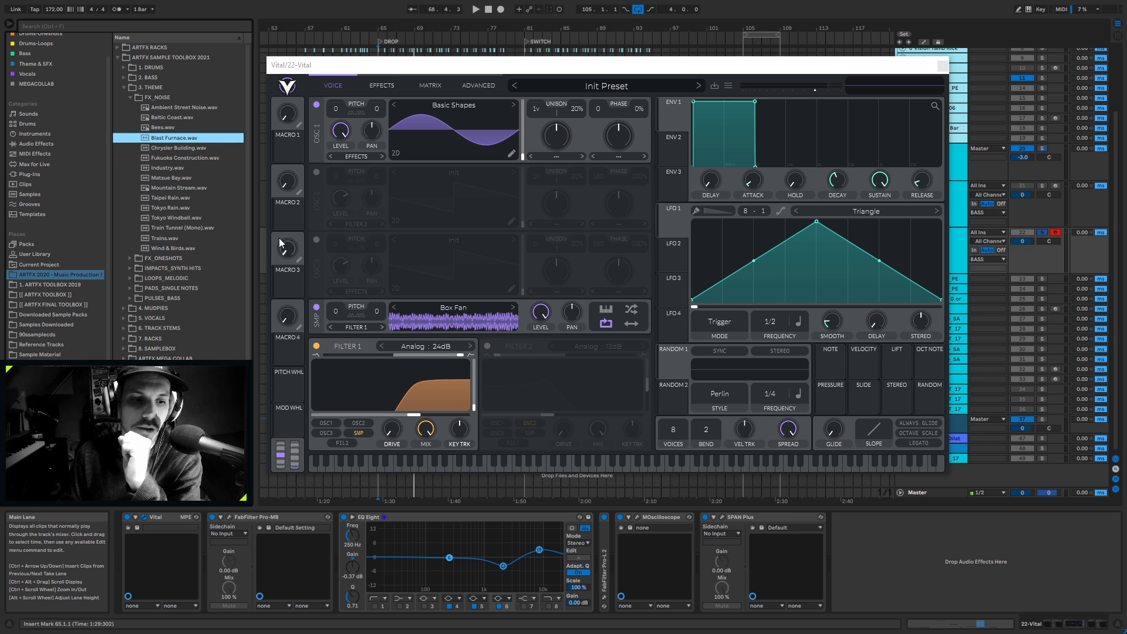
pyautogui.click(178, 147)
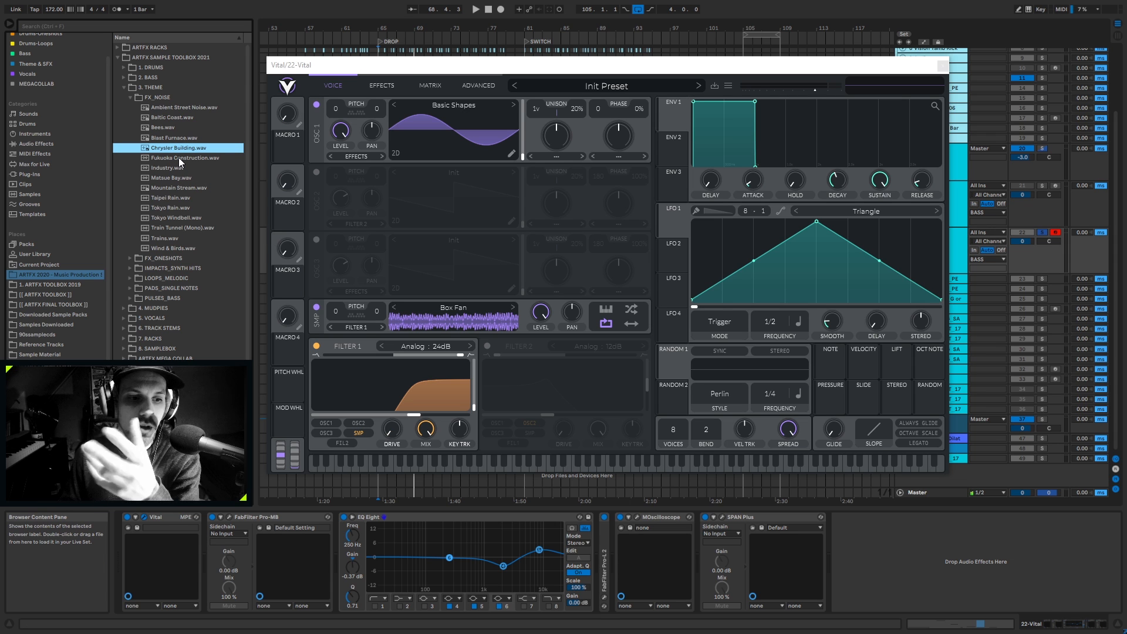
pyautogui.click(175, 157)
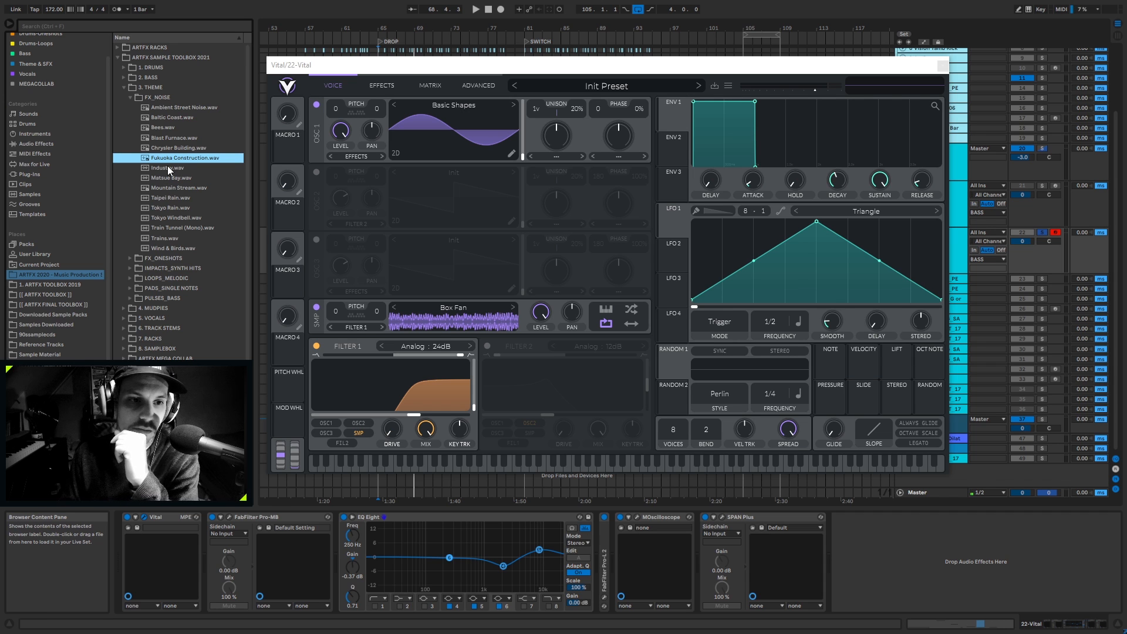
pyautogui.click(160, 167)
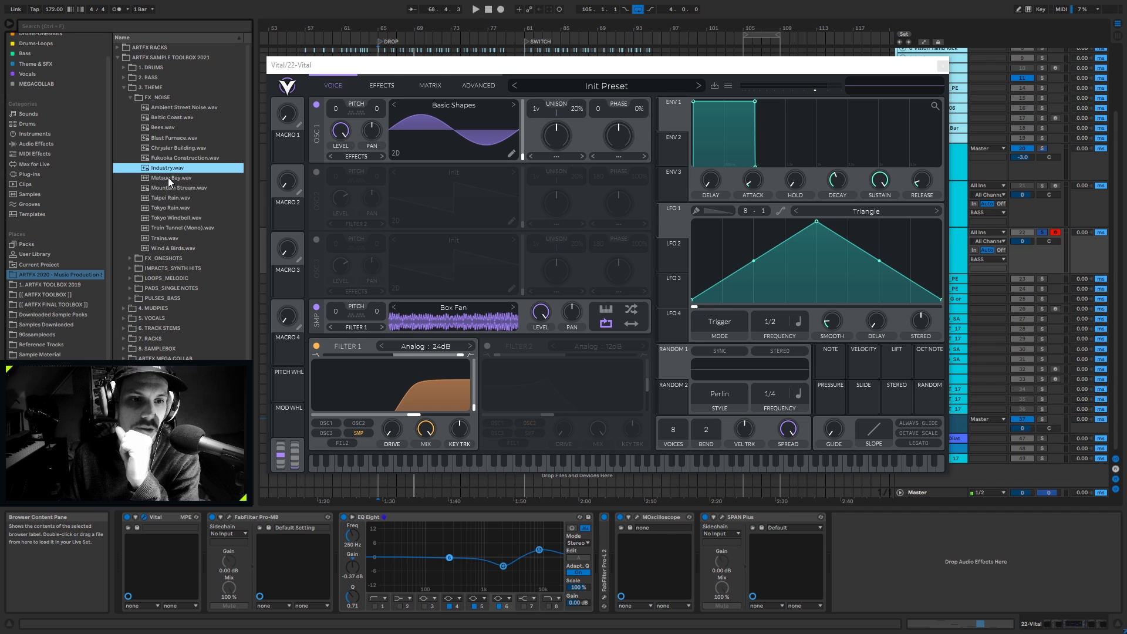
pyautogui.click(168, 178)
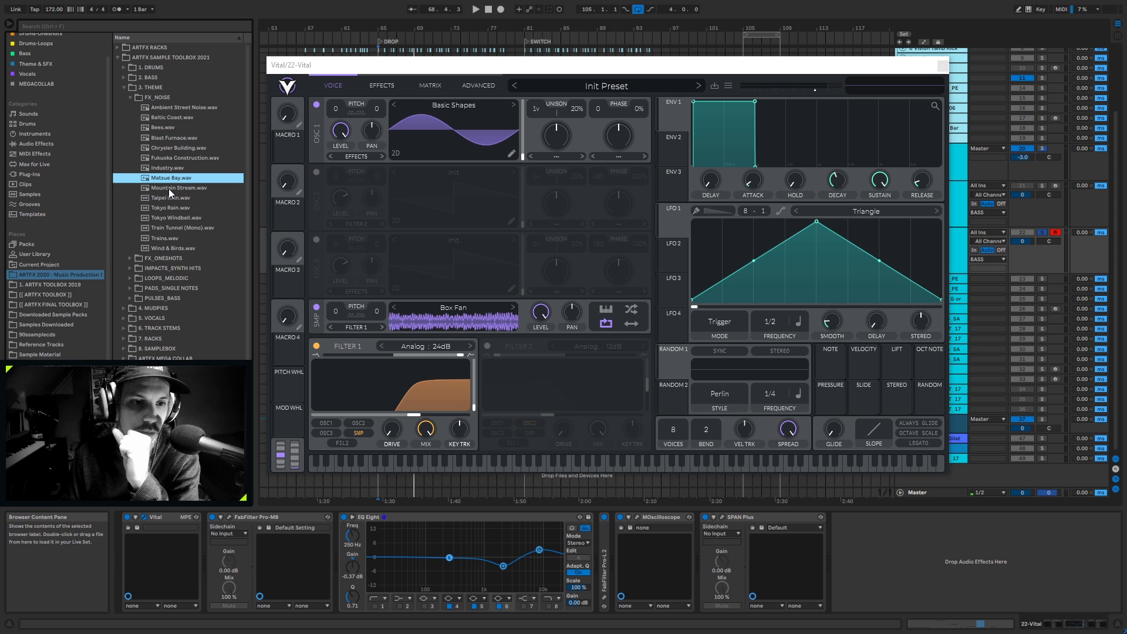
pyautogui.click(168, 188)
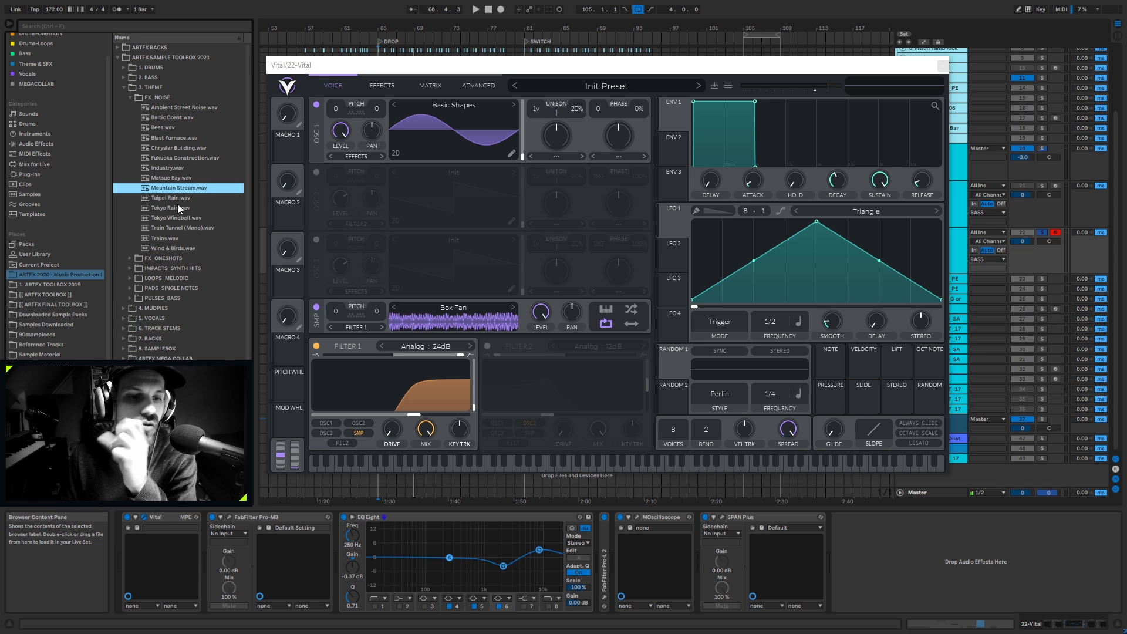
pyautogui.click(168, 198)
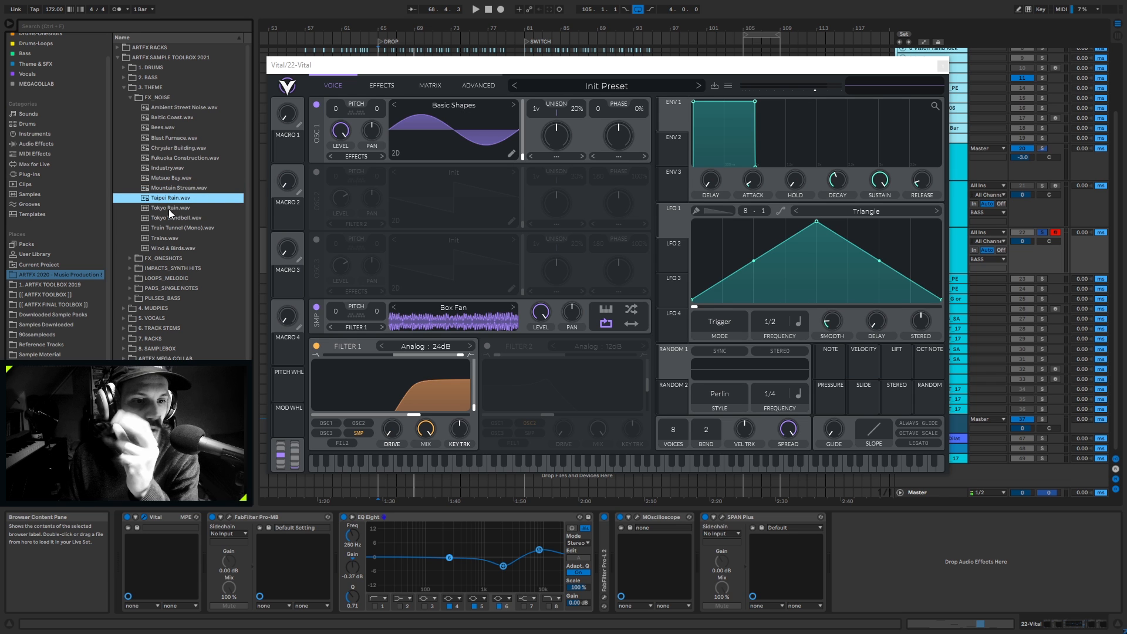
pyautogui.click(166, 208)
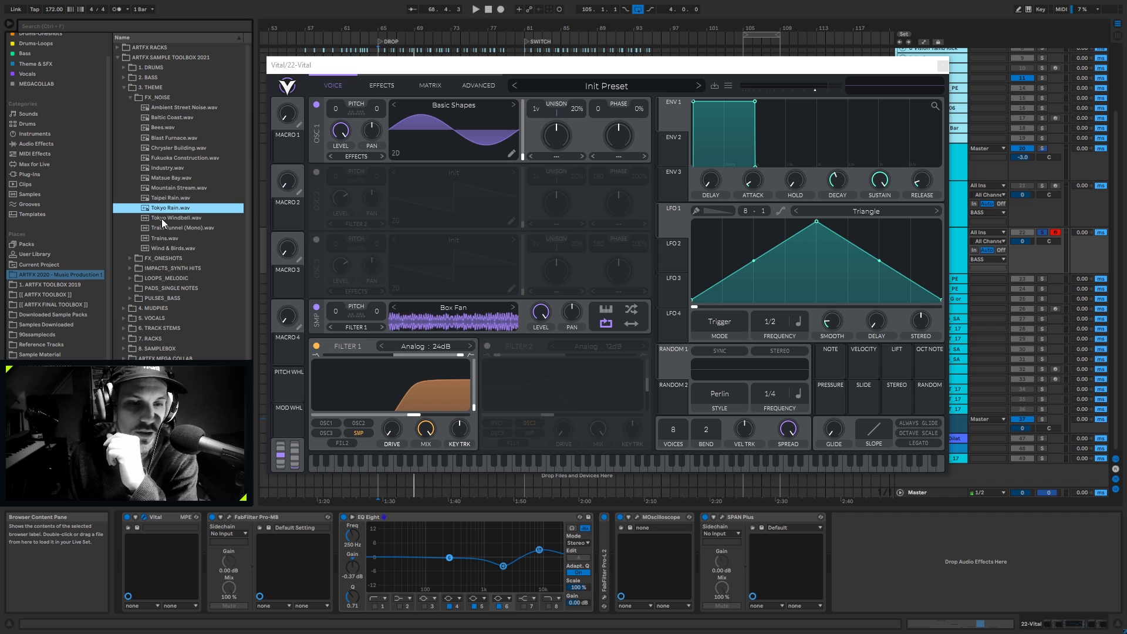
pyautogui.click(171, 220)
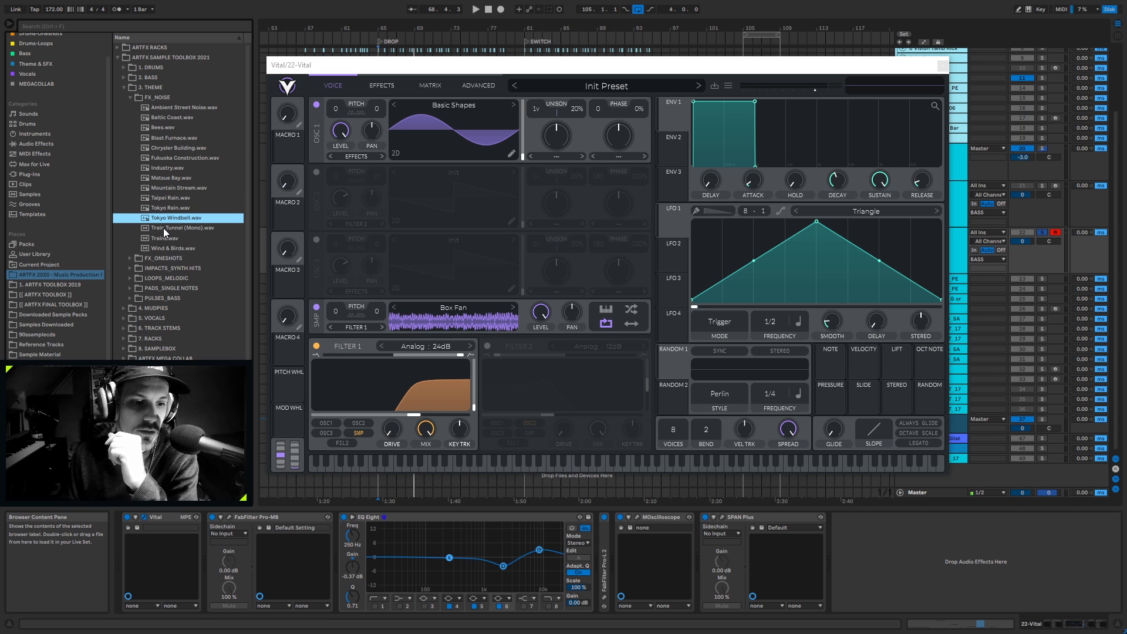
pyautogui.click(164, 227)
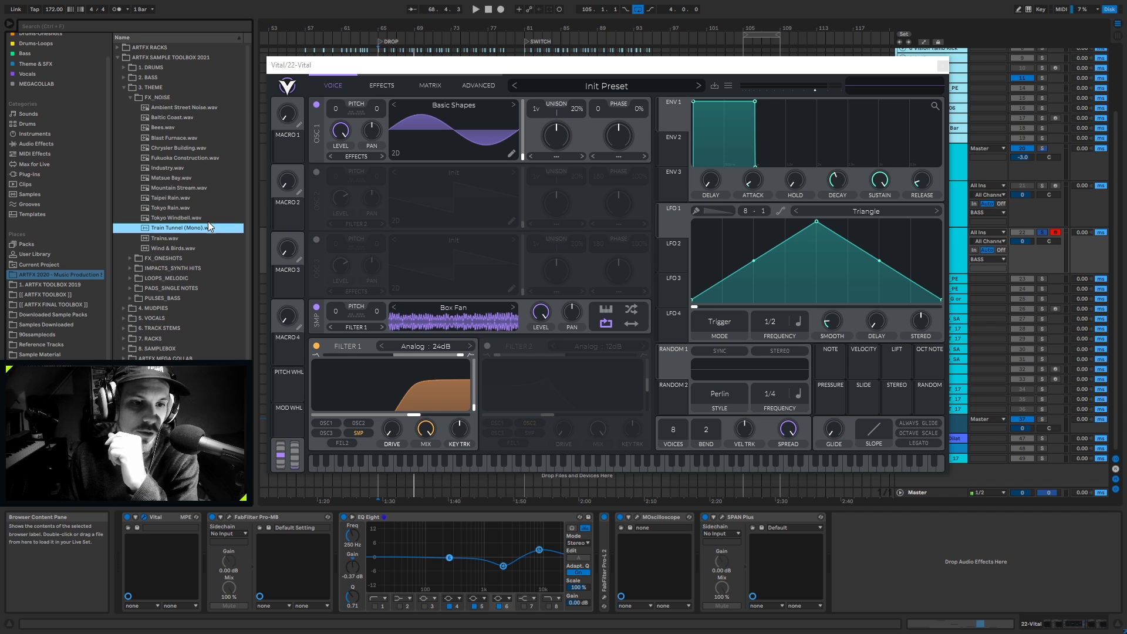
pyautogui.click(170, 238)
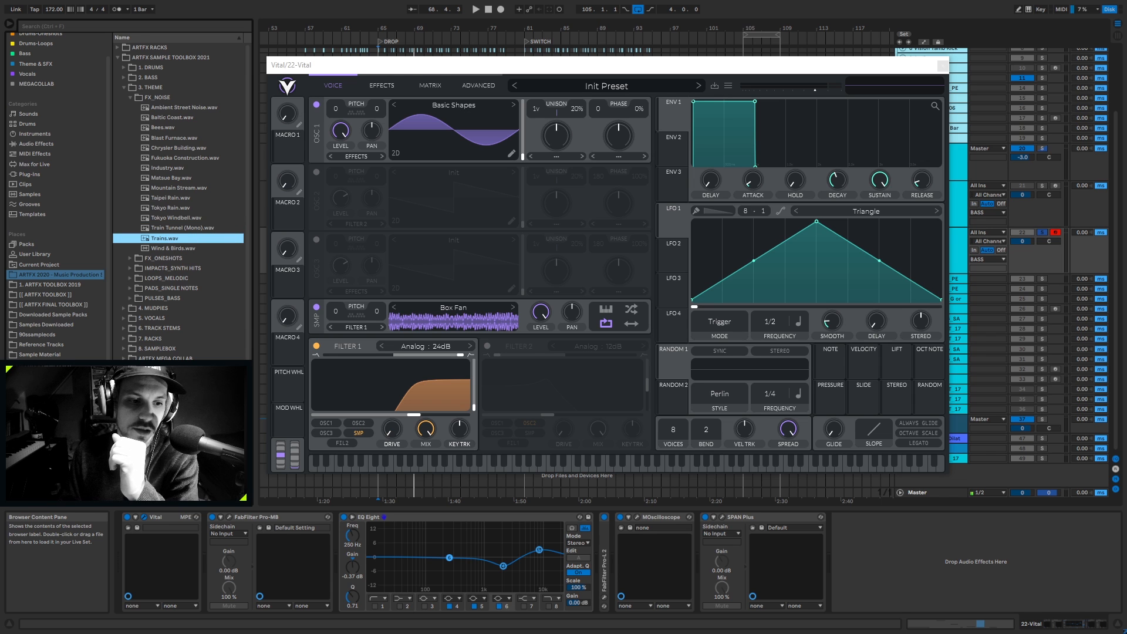
pyautogui.click(166, 248)
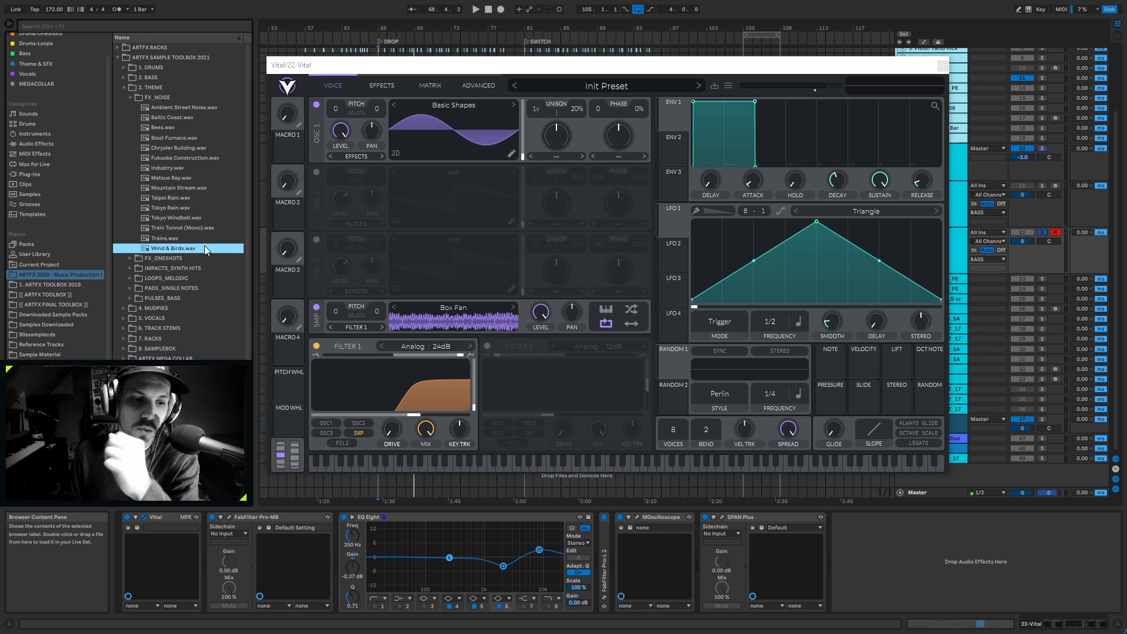
# Step: Load Tokyo Windbell.wav from the FX_NOISE folder into Vital's sample oscillator, replacing Box Fan
pyautogui.click(163, 98)
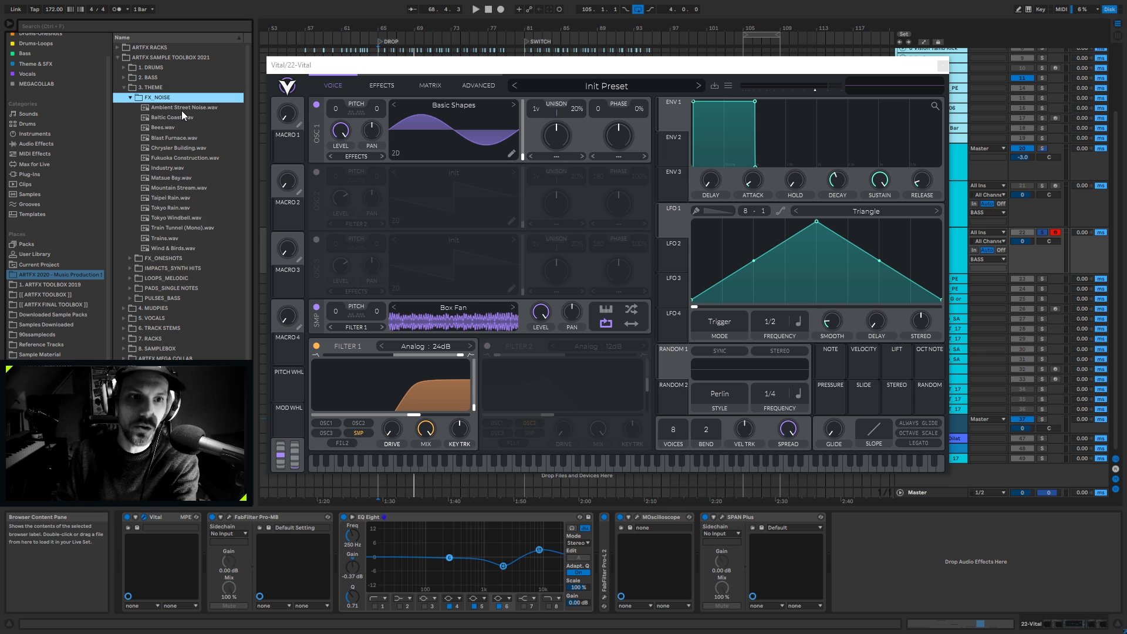
pyautogui.moveTo(176, 218); pyautogui.dragTo(425, 296)
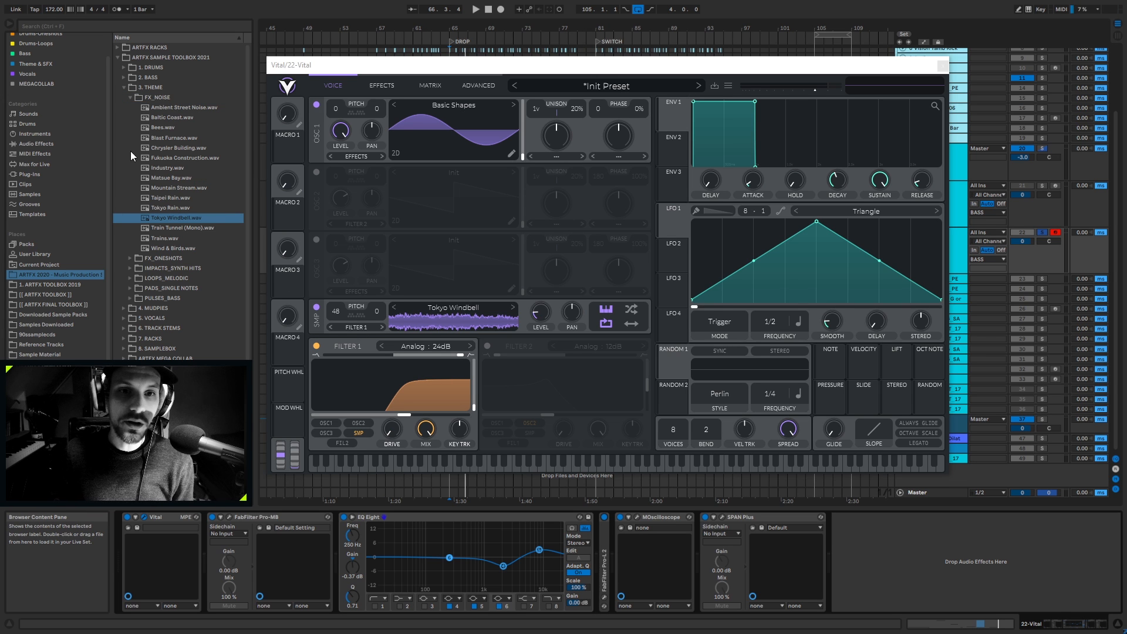